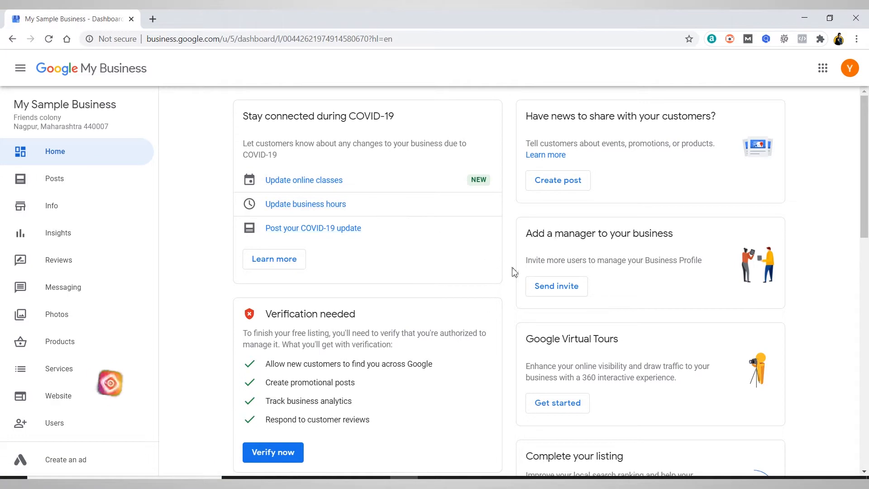
Review the Verification needed notice on the Home dashboard and open the Posts page
{"action": "scroll", "coordinate": [461, 312], "scroll_direction": "down", "scroll_amount": 4}
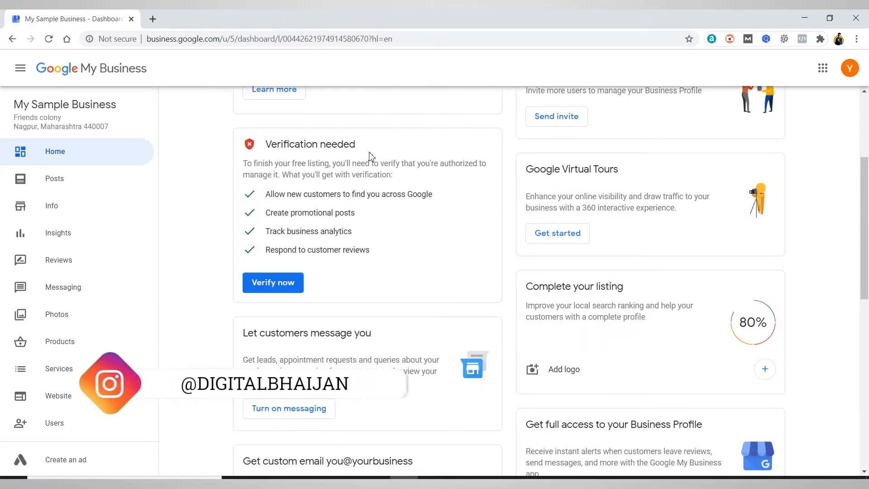
{"action": "left_click_drag", "start_coordinate": [363, 149], "coordinate": [259, 149]}
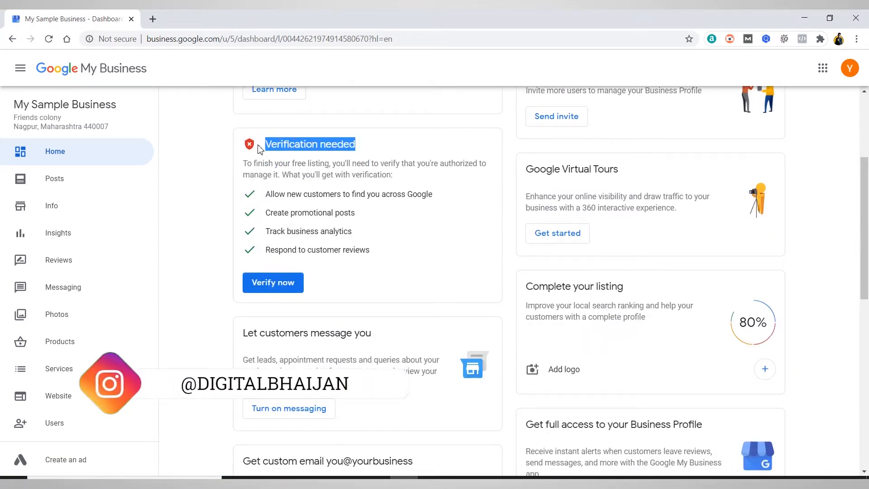
{"action": "left_click", "coordinate": [214, 176]}
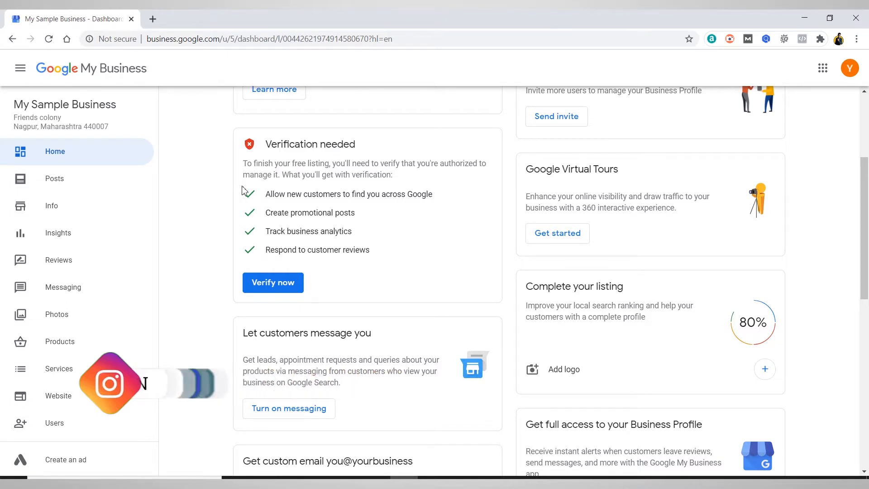
{"action": "scroll", "coordinate": [361, 264], "scroll_direction": "up", "scroll_amount": 4}
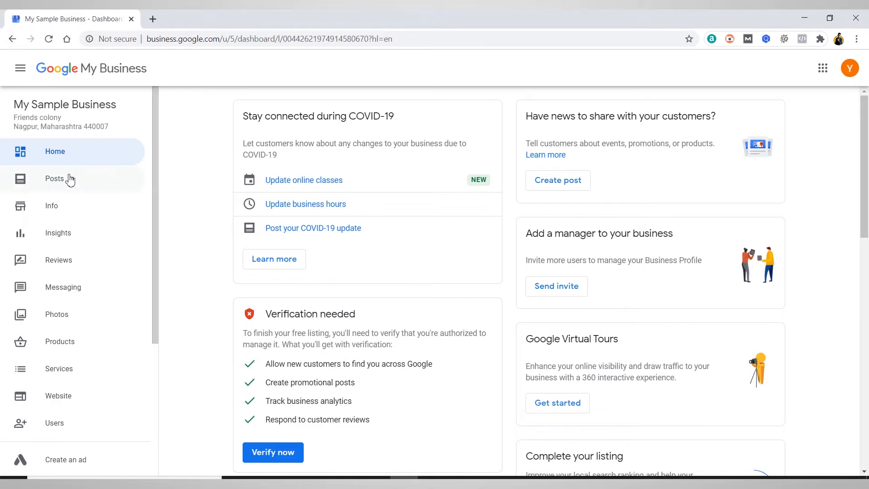
{"action": "left_click", "coordinate": [50, 180]}
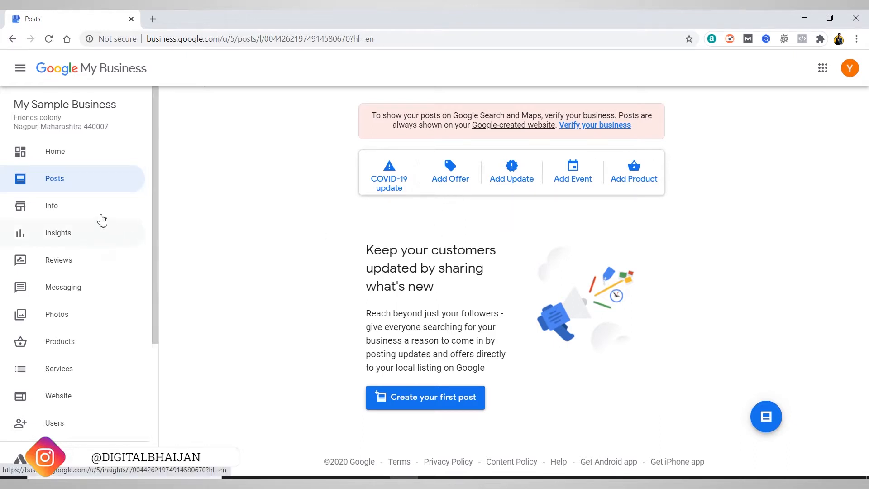
Open the Info page and view the business name editor, cancelling it without changes
{"action": "left_click", "coordinate": [57, 209]}
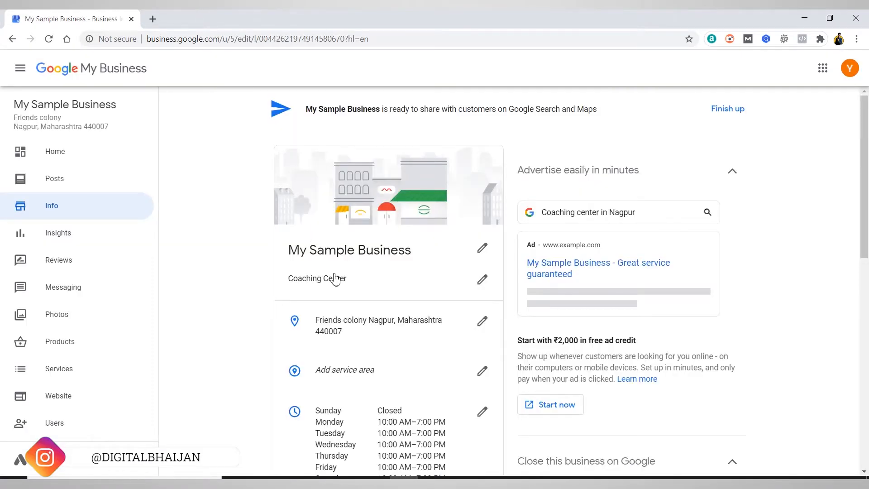
{"action": "scroll", "coordinate": [337, 276], "scroll_direction": "down", "scroll_amount": 3}
{"action": "left_click", "coordinate": [480, 143]}
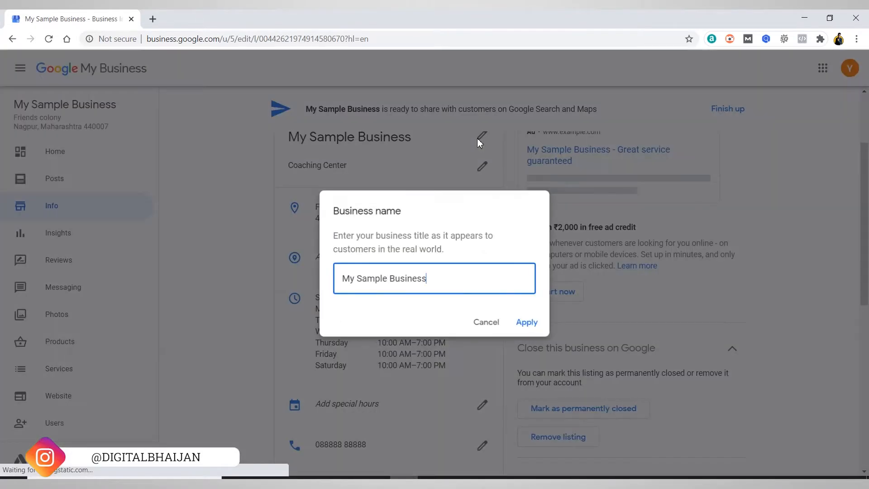
{"action": "left_click", "coordinate": [478, 317]}
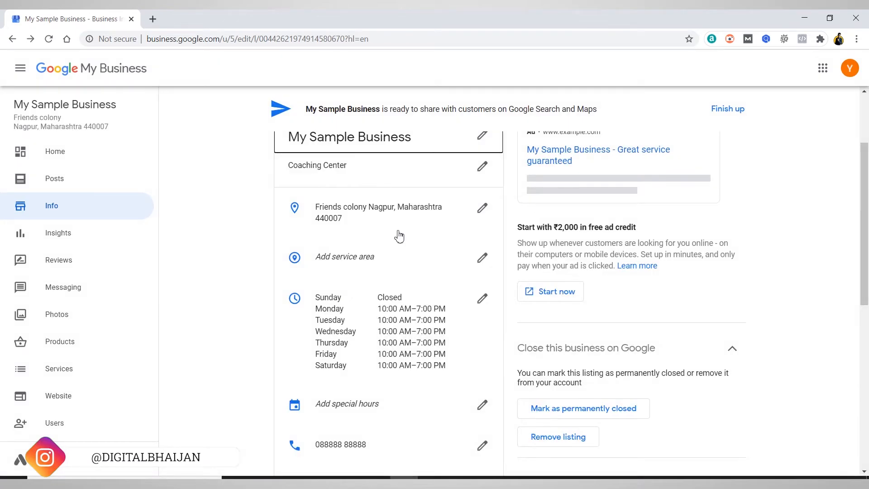
Look through the Info page's listing details, including hours, phone, website, products, services, highlights, description and photos
{"action": "scroll", "coordinate": [387, 330], "scroll_direction": "down", "scroll_amount": 4}
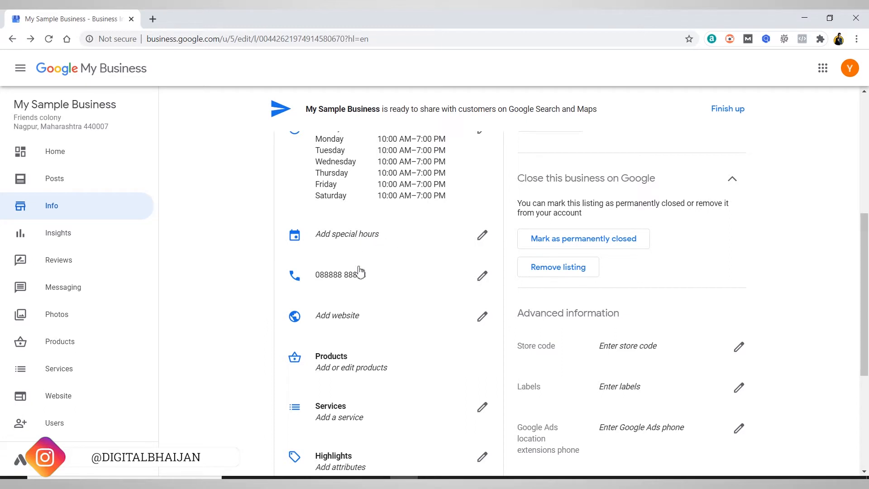
{"action": "scroll", "coordinate": [359, 274], "scroll_direction": "down", "scroll_amount": 1}
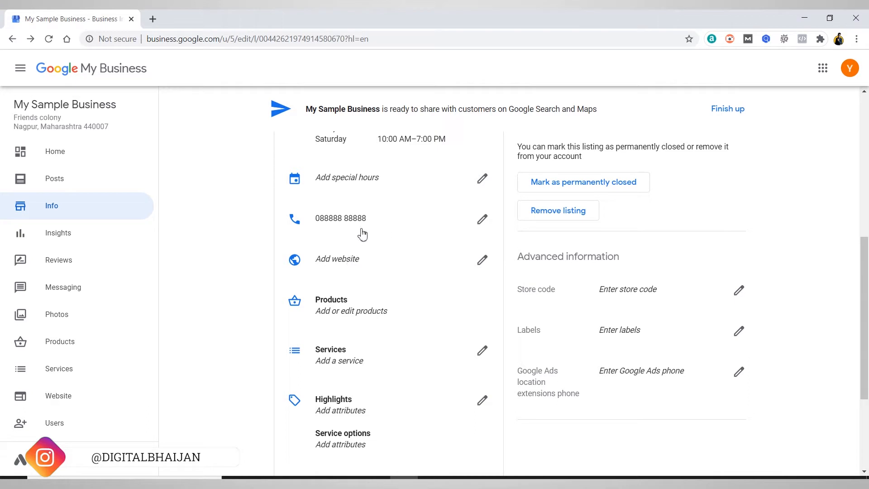
{"action": "scroll", "coordinate": [348, 275], "scroll_direction": "down", "scroll_amount": 2}
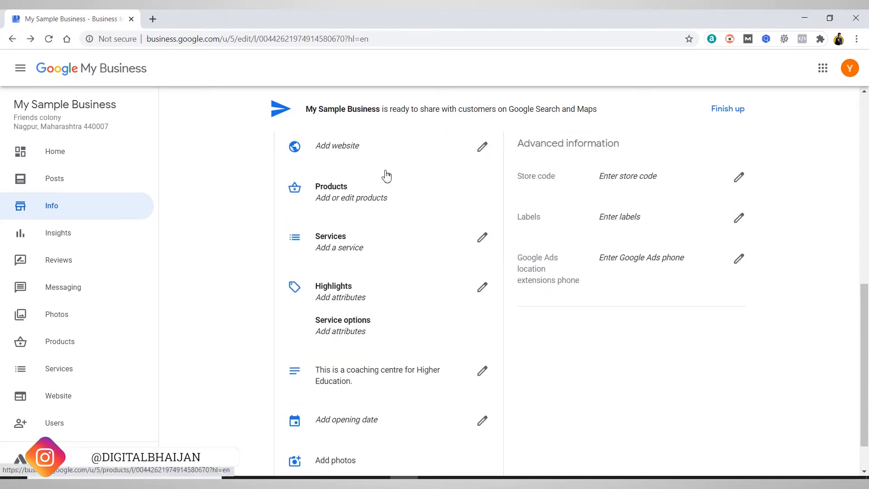
{"action": "scroll", "coordinate": [385, 175], "scroll_direction": "up", "scroll_amount": 1}
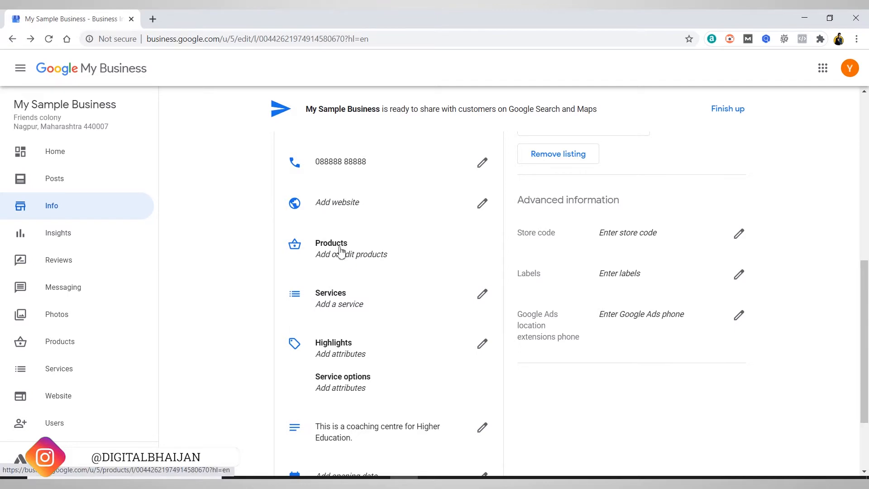
{"action": "scroll", "coordinate": [358, 237], "scroll_direction": "down", "scroll_amount": 1}
{"action": "scroll", "coordinate": [332, 269], "scroll_direction": "down", "scroll_amount": 1}
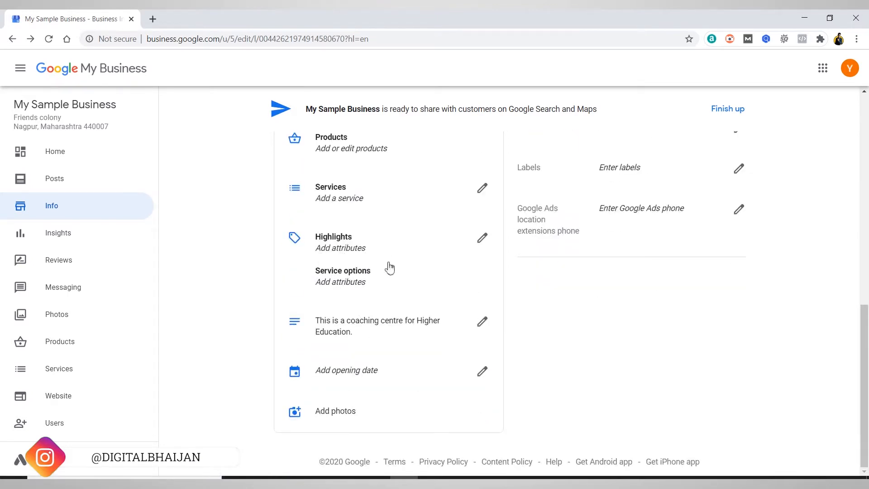
{"action": "scroll", "coordinate": [389, 268], "scroll_direction": "up", "scroll_amount": 5}
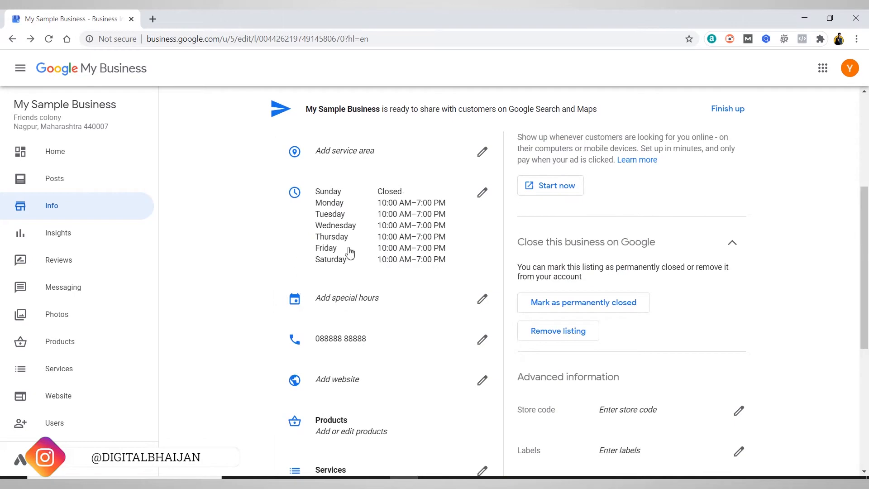
{"action": "scroll", "coordinate": [349, 253], "scroll_direction": "up", "scroll_amount": 3}
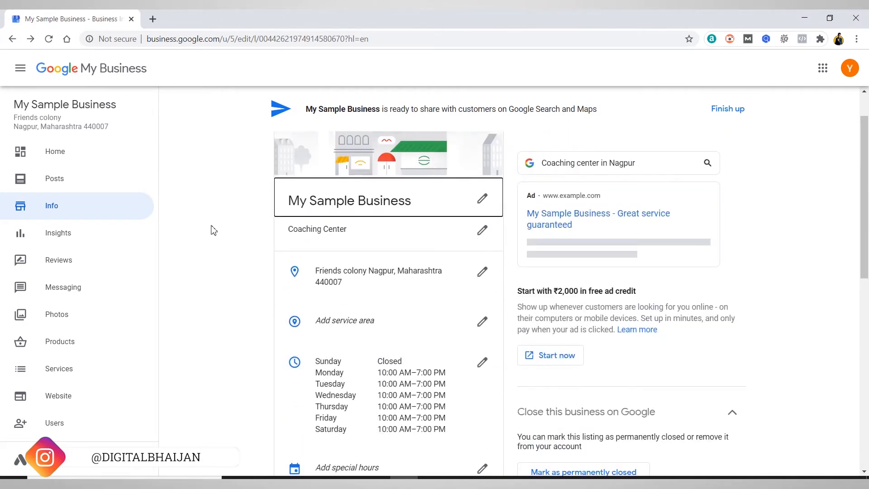
View the Insights page and the Reviews page of the business listing
{"action": "left_click", "coordinate": [67, 239]}
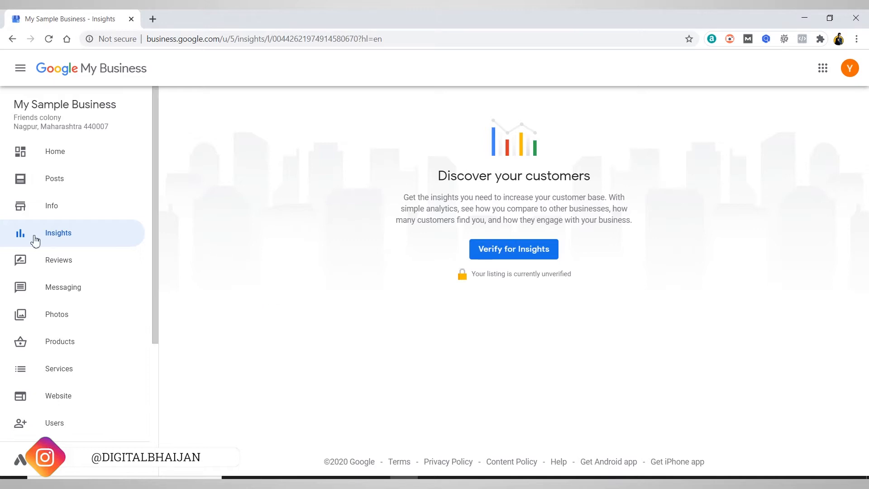
{"action": "left_click", "coordinate": [43, 267]}
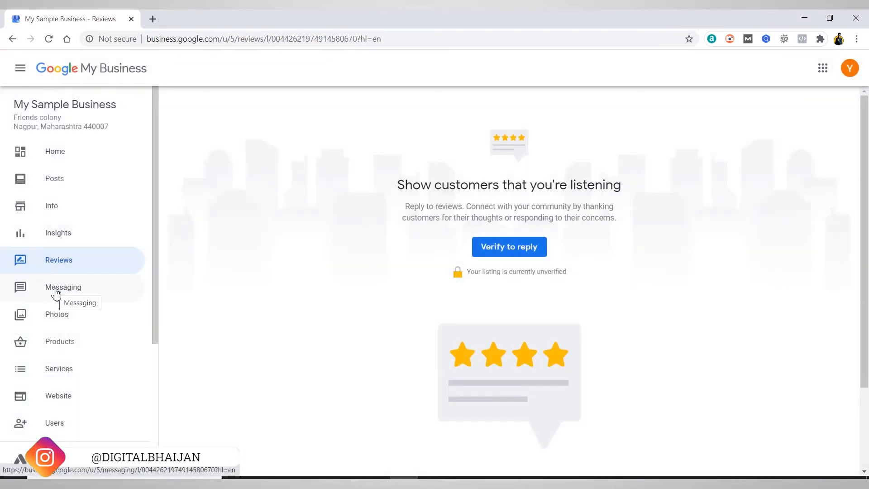
{"action": "scroll", "coordinate": [56, 292], "scroll_direction": "down", "scroll_amount": 3}
{"action": "scroll", "coordinate": [88, 153], "scroll_direction": "up", "scroll_amount": 2}
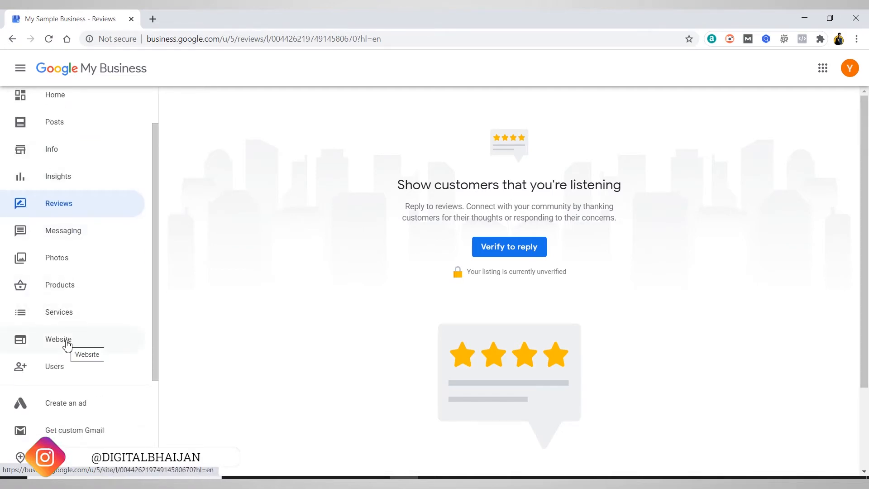
Open the Website page, look through the unpublished site's preview, and open its headline for editing
{"action": "left_click", "coordinate": [67, 345]}
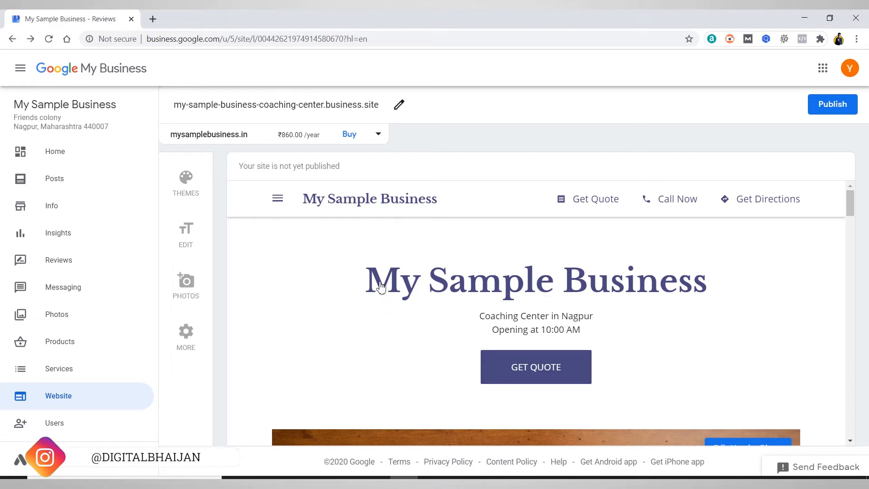
{"action": "scroll", "coordinate": [378, 285], "scroll_direction": "down", "scroll_amount": 1}
{"action": "scroll", "coordinate": [355, 272], "scroll_direction": "down", "scroll_amount": 1}
{"action": "scroll", "coordinate": [355, 271], "scroll_direction": "up", "scroll_amount": 2}
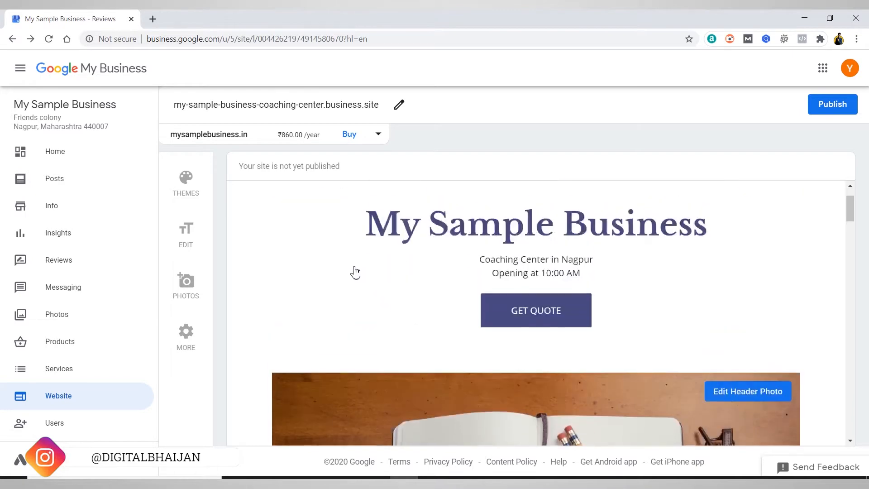
{"action": "scroll", "coordinate": [355, 272], "scroll_direction": "down", "scroll_amount": 6}
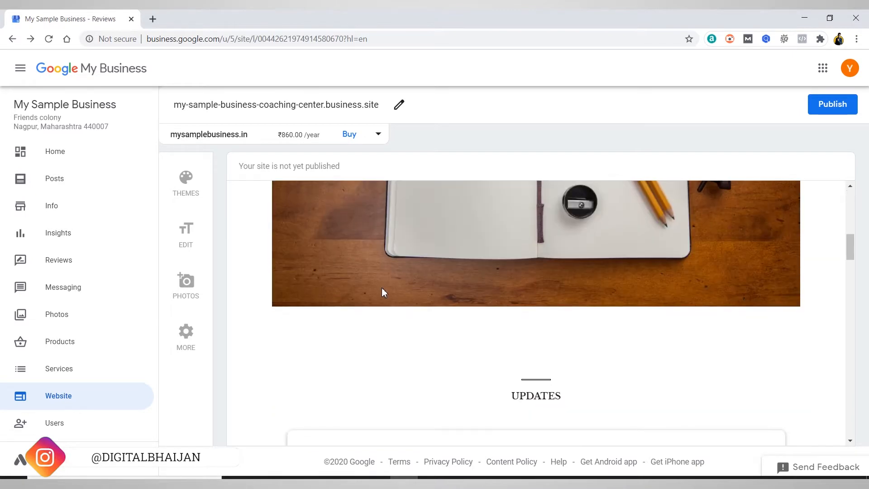
{"action": "scroll", "coordinate": [382, 291], "scroll_direction": "up", "scroll_amount": 5}
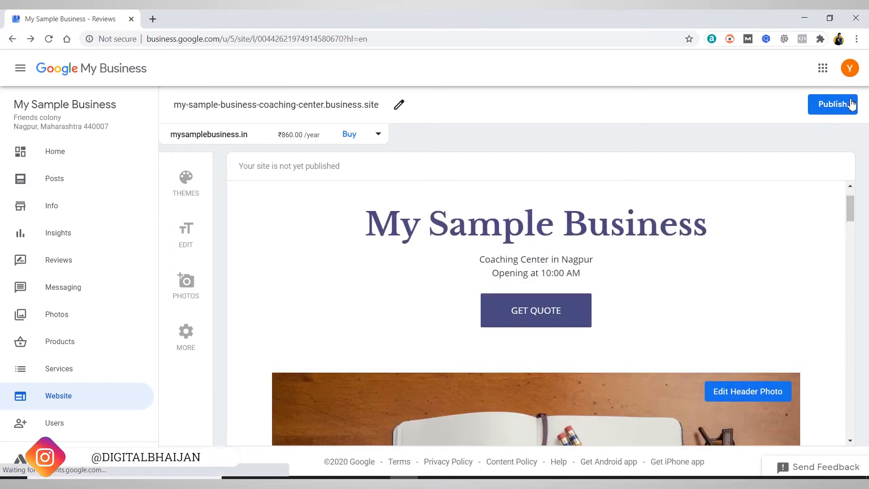
{"action": "scroll", "coordinate": [503, 288], "scroll_direction": "up", "scroll_amount": 1}
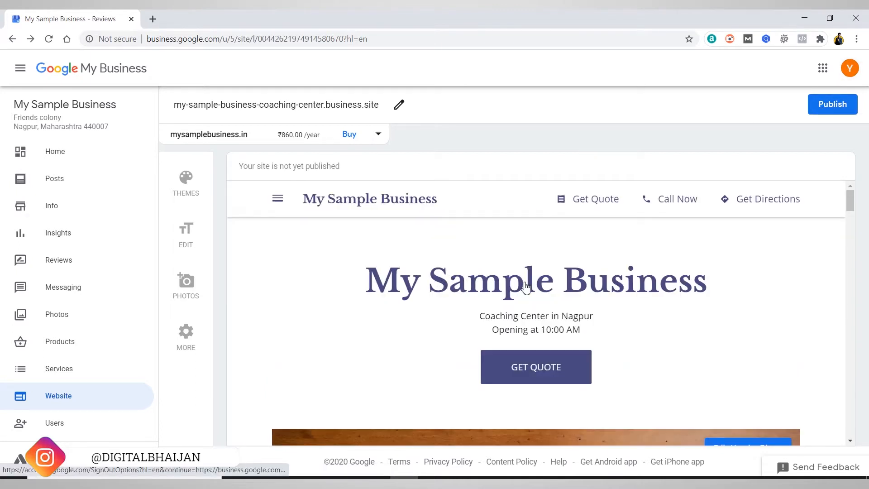
{"action": "left_click", "coordinate": [543, 286]}
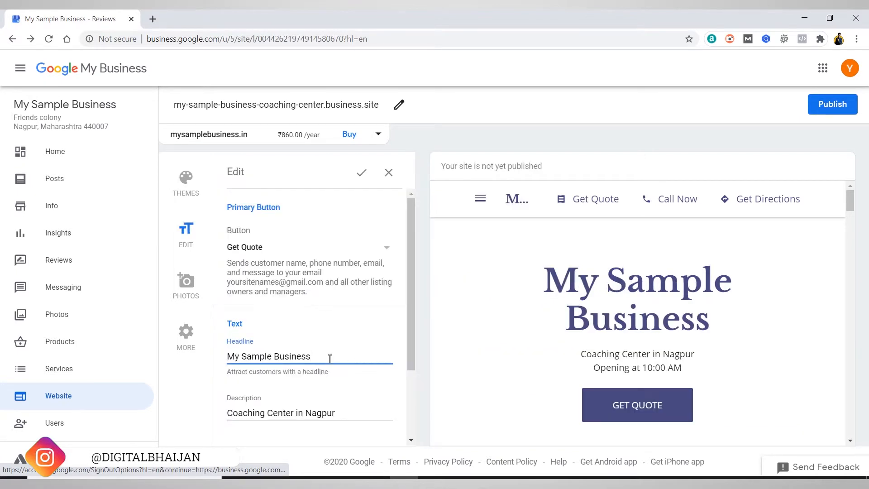
Try appending "ghddf" to the website headline and remove the added text
{"action": "type", "text": "ghddf"}
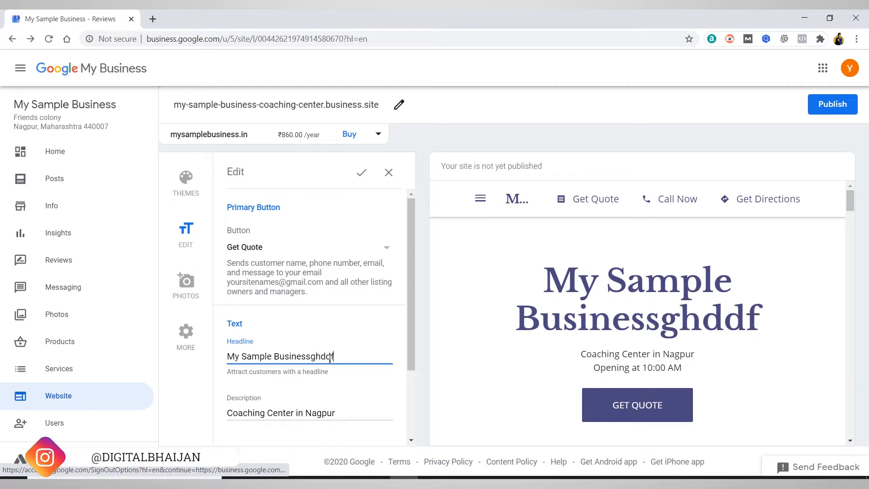
{"action": "key", "text": "BackSpace"}
{"action": "key", "text": "BackSpace"}
{"action": "key", "text": "BackSpace"}
{"action": "key", "text": "BackSpace"}
{"action": "key", "text": "BackSpace"}
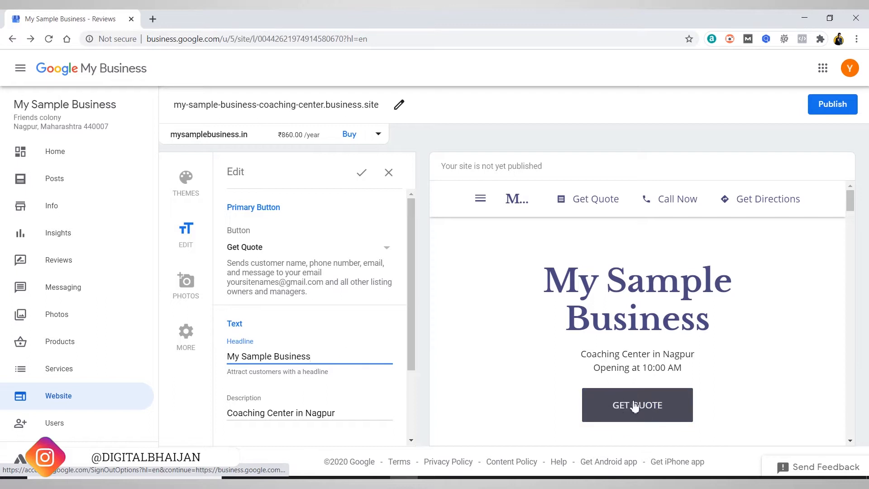
Try Call Now as the website's primary button, and change the button to Contact Us
{"action": "left_click", "coordinate": [384, 252]}
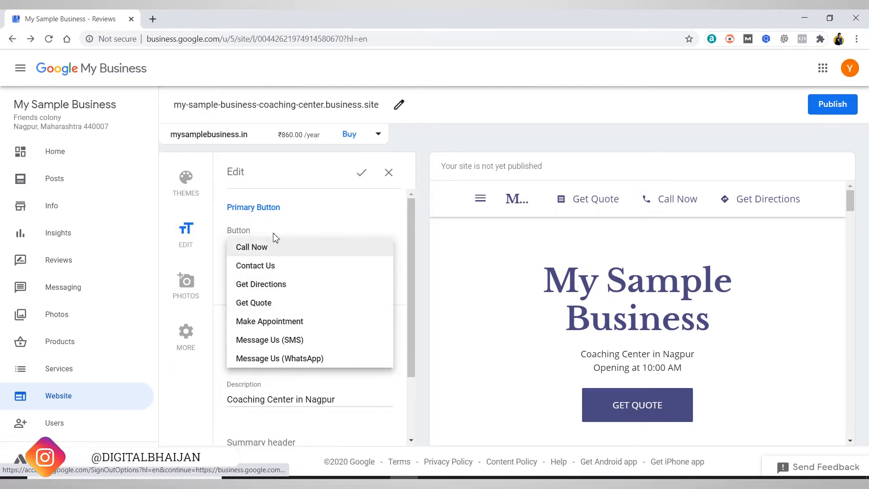
{"action": "left_click", "coordinate": [273, 246]}
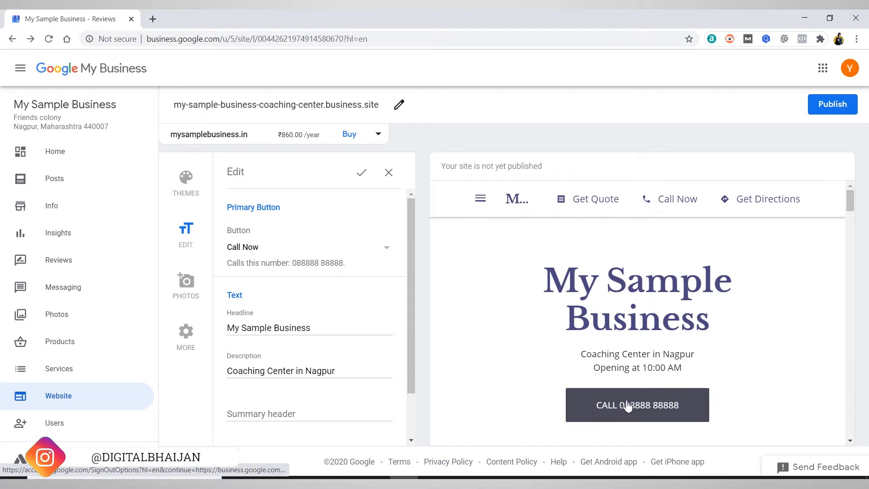
{"action": "scroll", "coordinate": [627, 405], "scroll_direction": "down", "scroll_amount": 1}
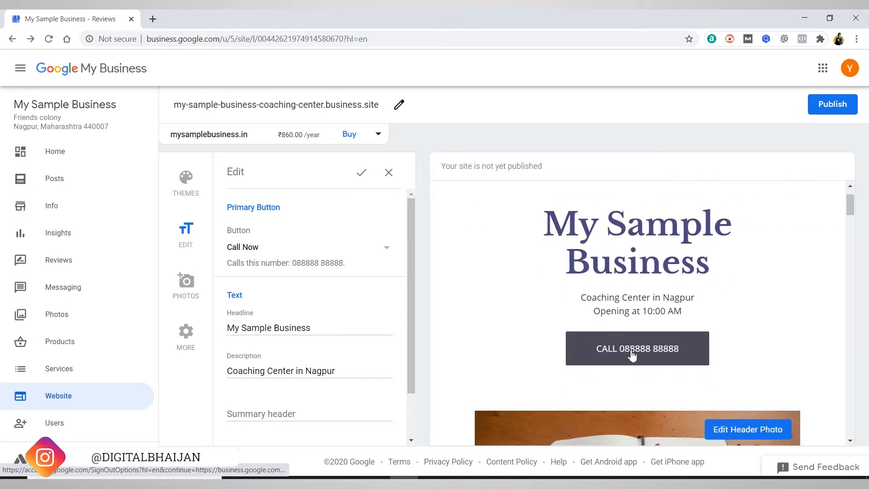
{"action": "left_click", "coordinate": [375, 255]}
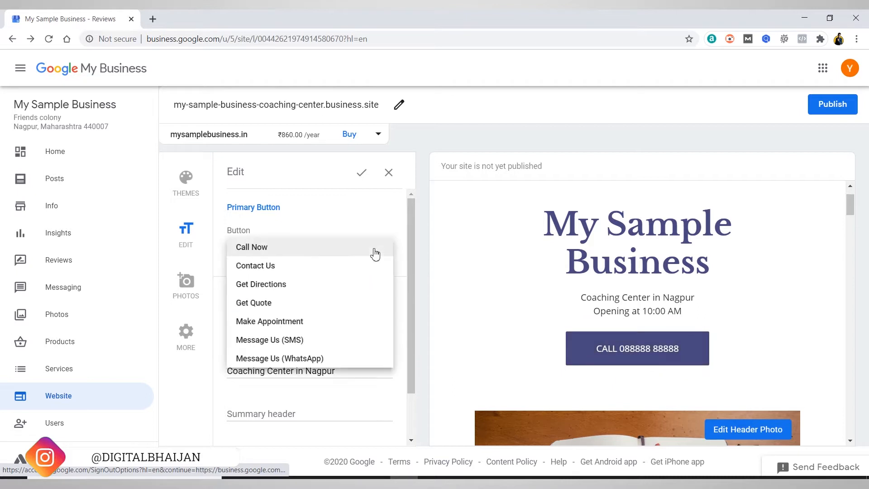
{"action": "left_click", "coordinate": [316, 271]}
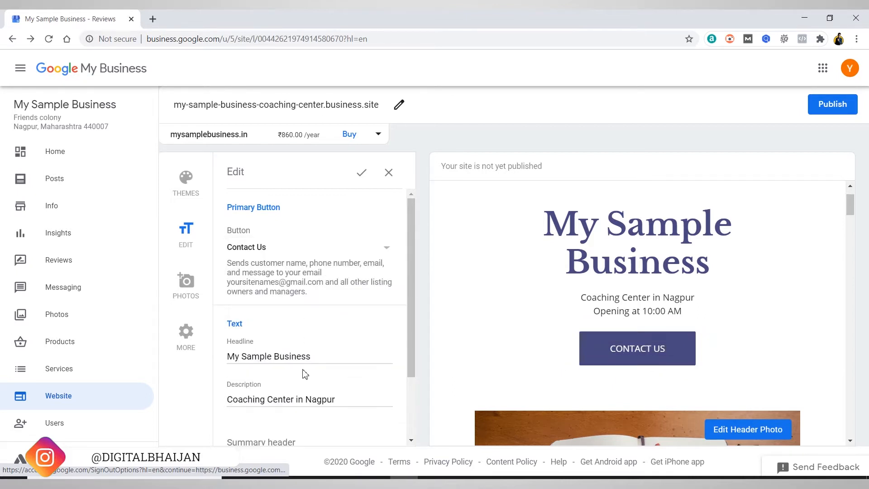
Append "my business" to the website description so it reads "Coaching Center in Nagpur my business"
{"action": "scroll", "coordinate": [303, 355], "scroll_direction": "down", "scroll_amount": 1}
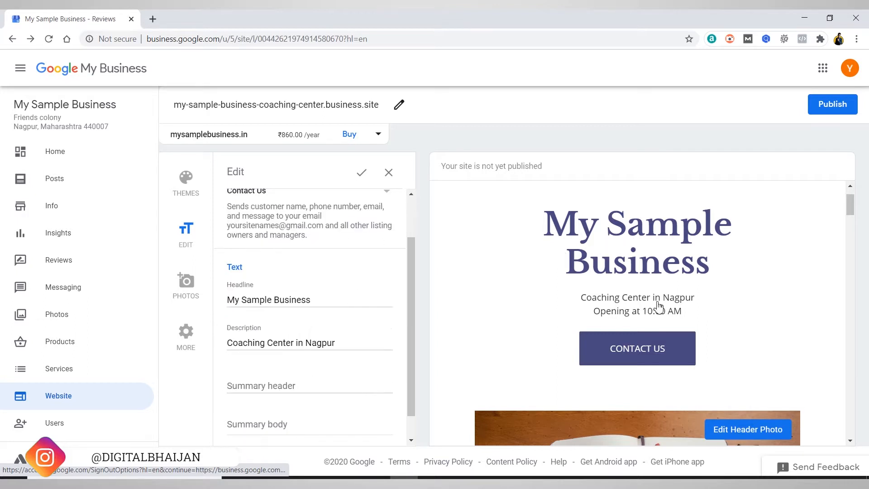
{"action": "left_click", "coordinate": [311, 388]}
{"action": "left_click", "coordinate": [347, 339]}
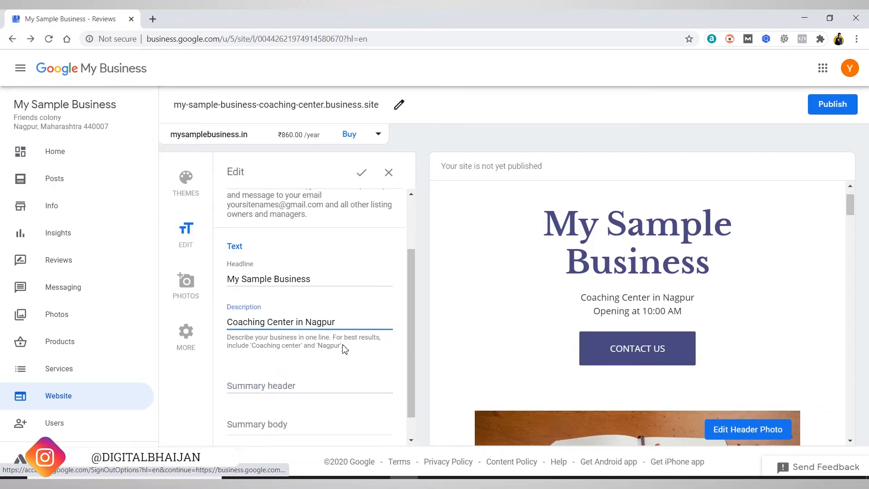
{"action": "type", "text": "my"}
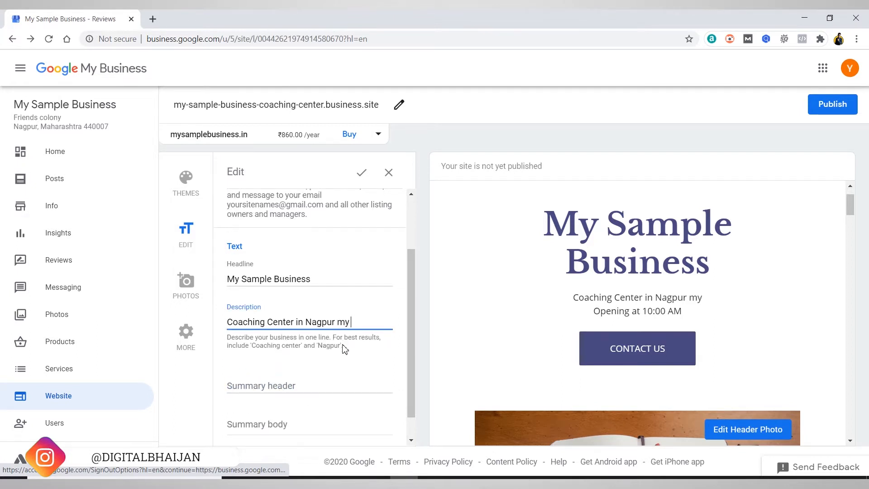
{"action": "type", "text": " business "}
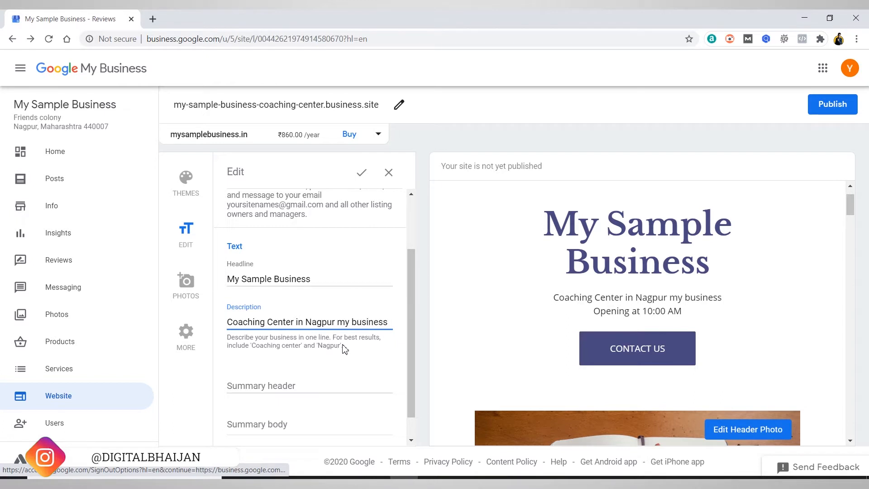
Try adding "description" to the website description, restore it to "Coaching Center in Nagpur", and save the website text edits
{"action": "type", "text": "descript"}
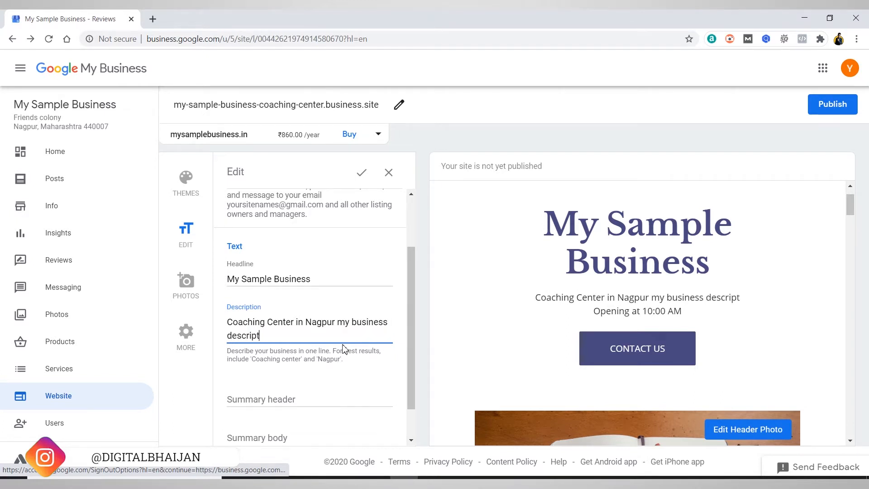
{"action": "type", "text": "ion"}
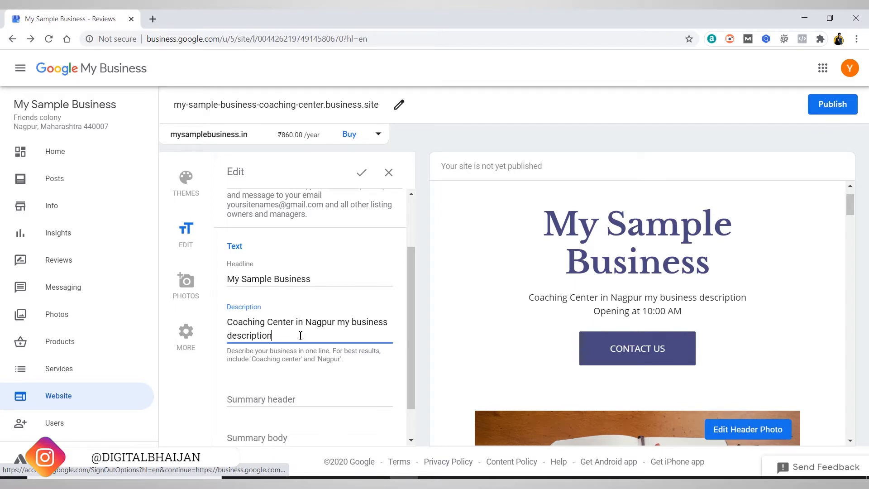
{"action": "left_click", "coordinate": [347, 326], "text": "shift"}
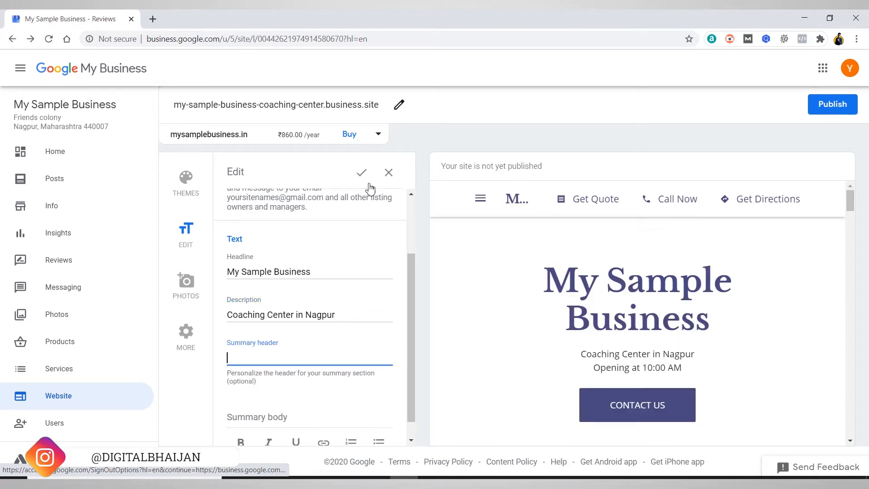
{"action": "left_click", "coordinate": [361, 173]}
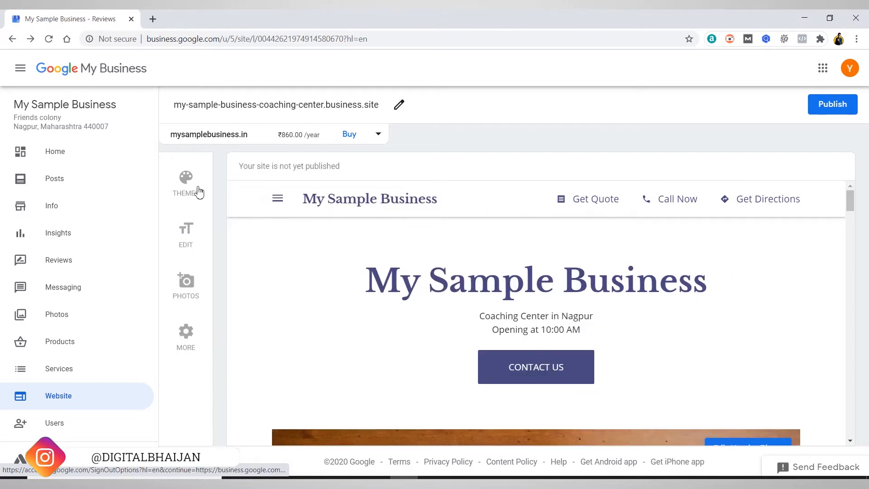
Try the Dusk, Luxe and Retro website themes, and reselect and save the Nouveau theme
{"action": "left_click", "coordinate": [186, 183]}
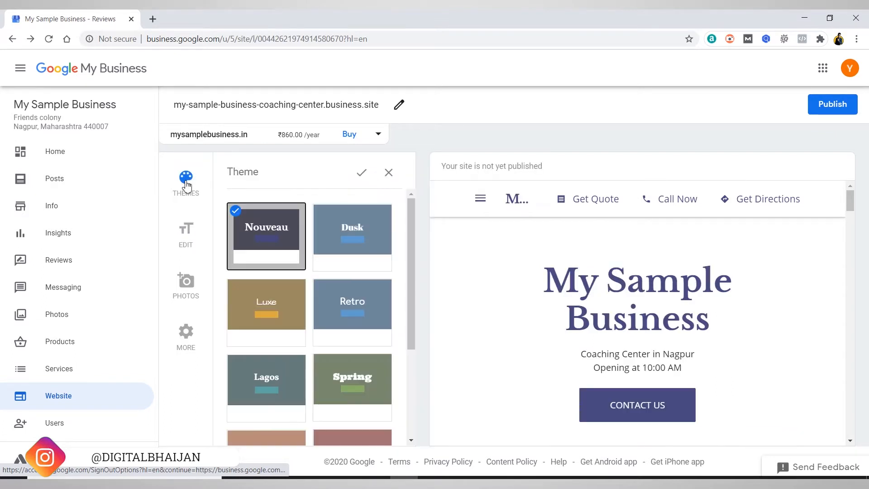
{"action": "left_click", "coordinate": [352, 240]}
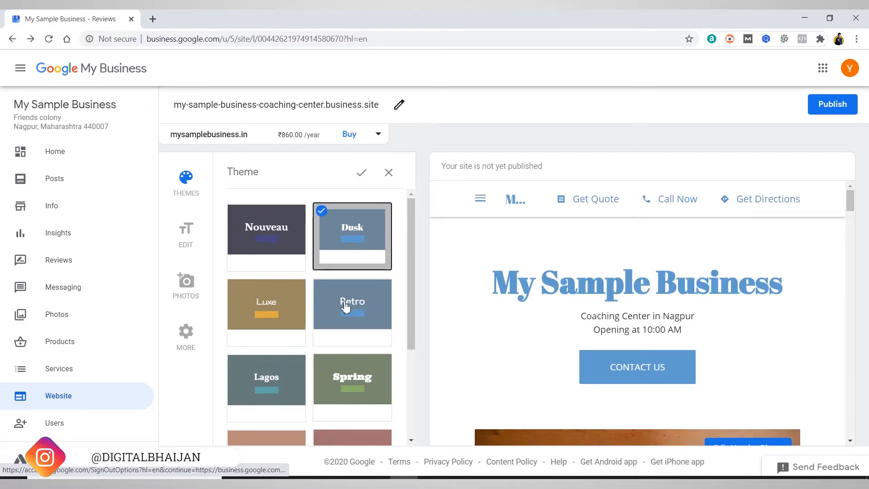
{"action": "left_click", "coordinate": [271, 310]}
{"action": "left_click", "coordinate": [339, 313]}
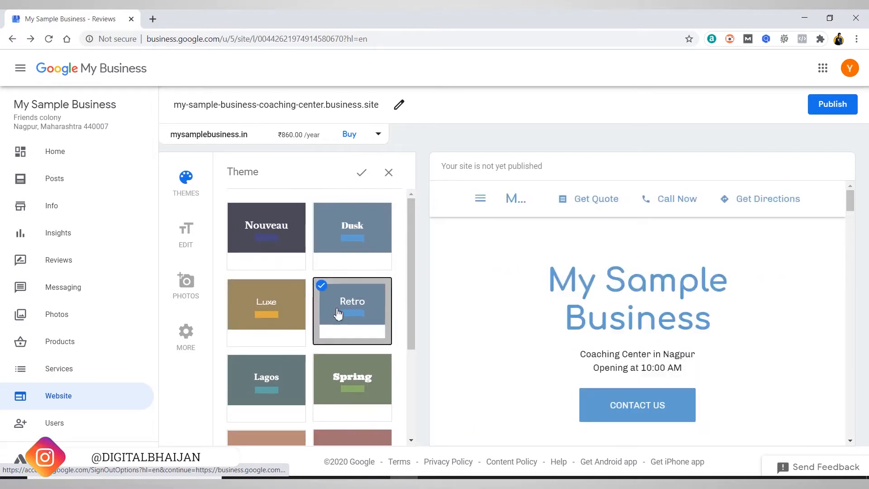
{"action": "left_click", "coordinate": [281, 245]}
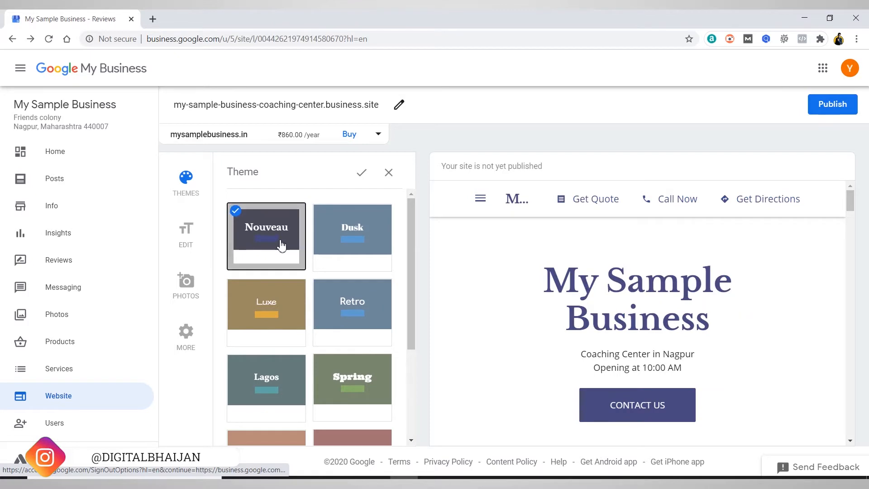
{"action": "left_click", "coordinate": [362, 172]}
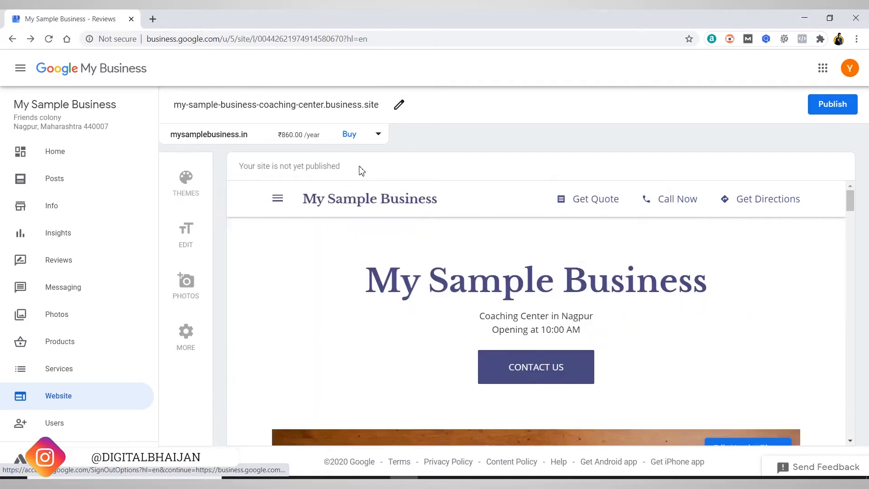
{"action": "scroll", "coordinate": [638, 329], "scroll_direction": "down", "scroll_amount": 3}
{"action": "scroll", "coordinate": [637, 323], "scroll_direction": "down", "scroll_amount": 3}
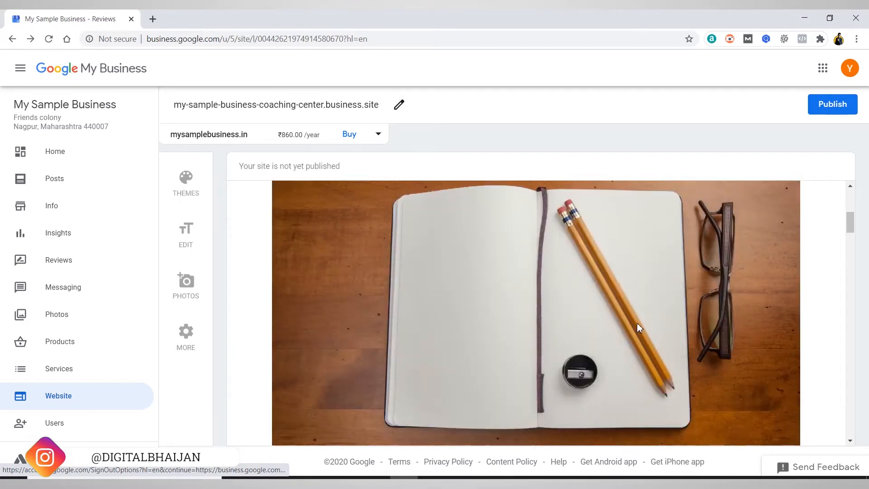
{"action": "scroll", "coordinate": [637, 323], "scroll_direction": "up", "scroll_amount": 1}
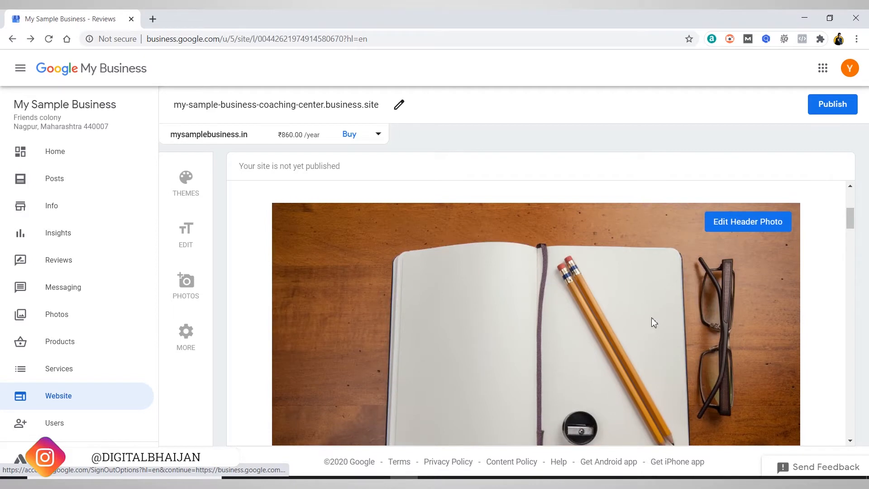
{"action": "scroll", "coordinate": [653, 322], "scroll_direction": "down", "scroll_amount": 2}
{"action": "scroll", "coordinate": [556, 321], "scroll_direction": "up", "scroll_amount": 4}
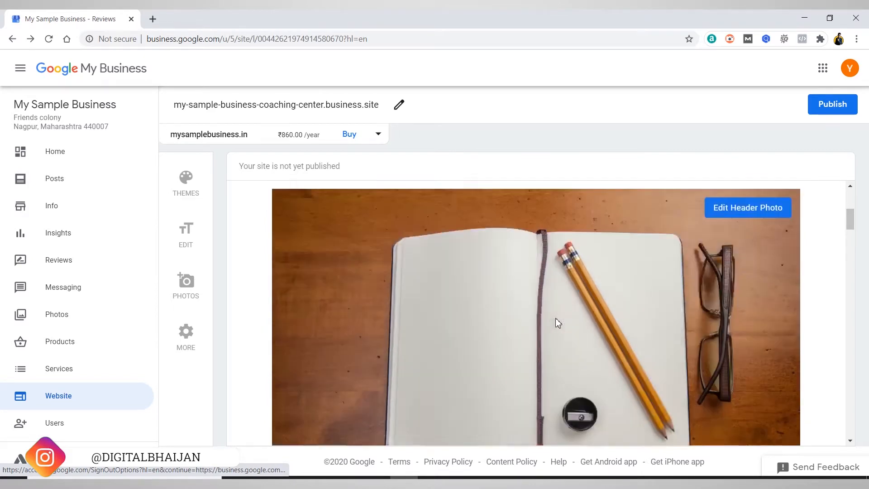
{"action": "scroll", "coordinate": [754, 286], "scroll_direction": "down", "scroll_amount": 1}
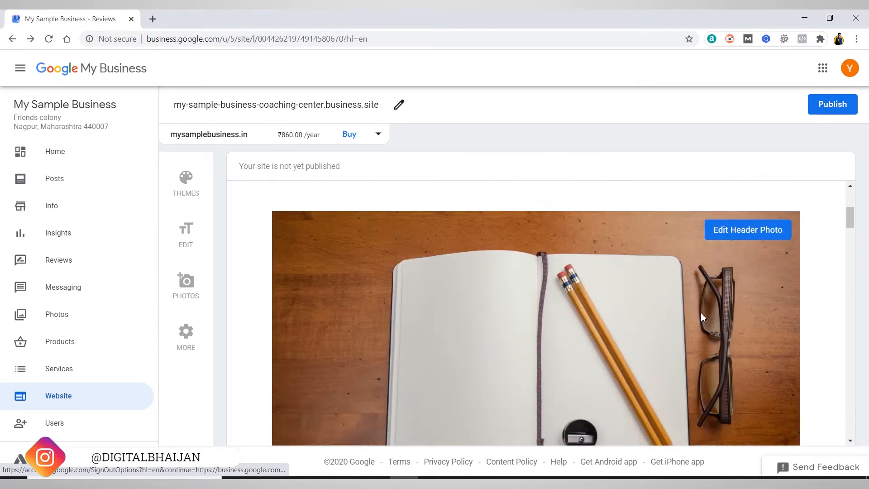
{"action": "left_click", "coordinate": [745, 221]}
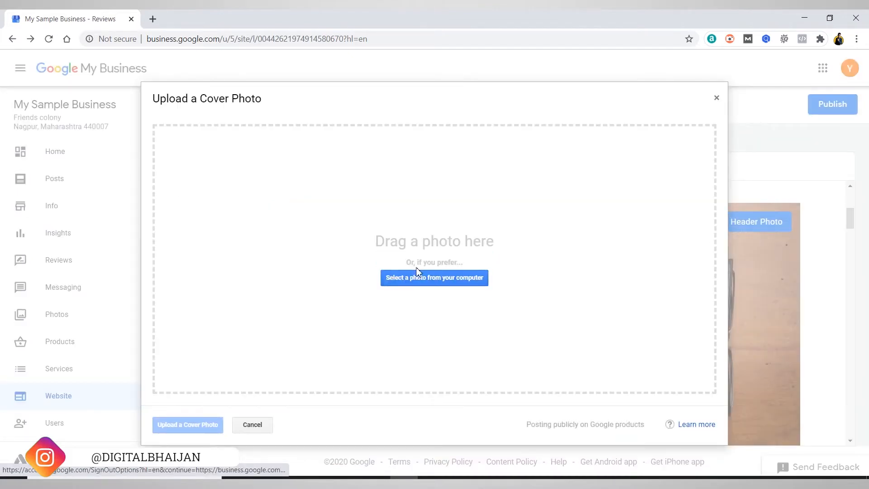
{"action": "left_click", "coordinate": [410, 278]}
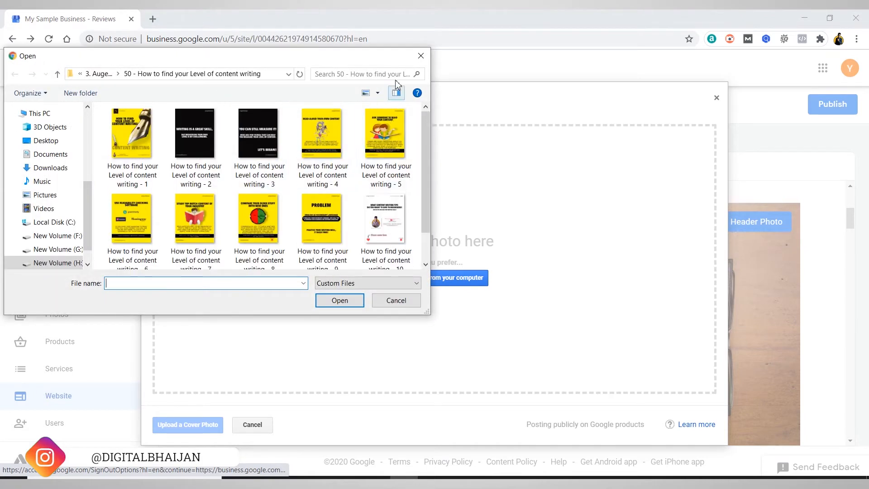
{"action": "left_click", "coordinate": [419, 53]}
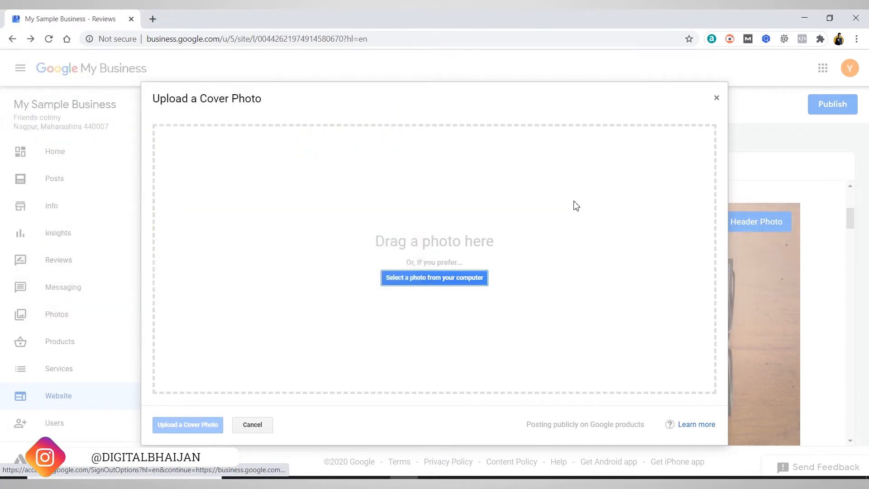
{"action": "left_click", "coordinate": [717, 99]}
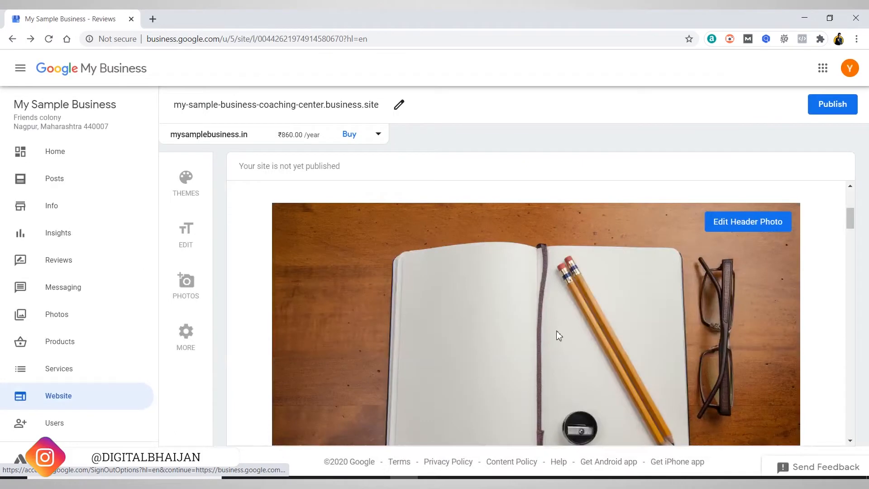
Look over the website's Updates section and start creating the first post from it
{"action": "scroll", "coordinate": [558, 335], "scroll_direction": "down", "scroll_amount": 4}
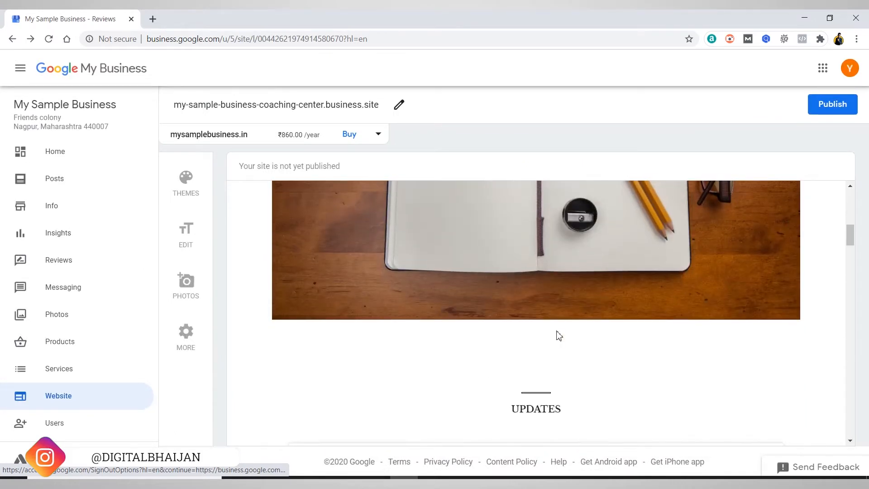
{"action": "scroll", "coordinate": [559, 335], "scroll_direction": "down", "scroll_amount": 5}
{"action": "scroll", "coordinate": [537, 320], "scroll_direction": "up", "scroll_amount": 2}
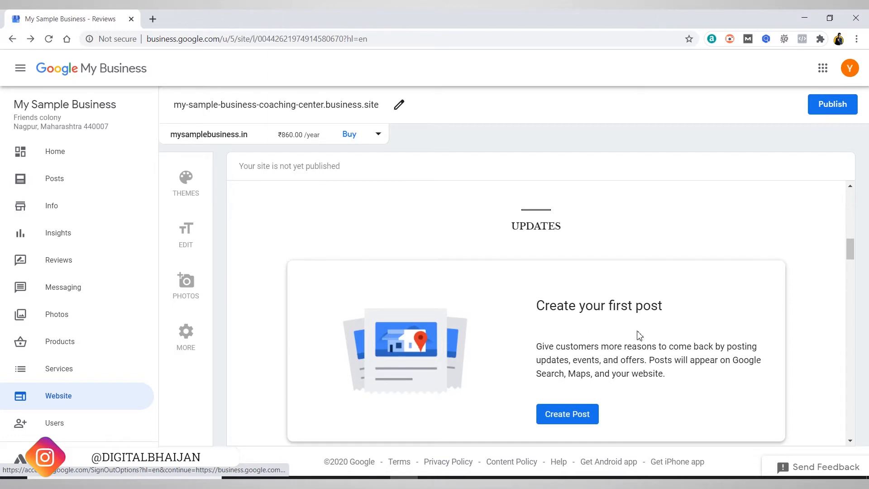
{"action": "scroll", "coordinate": [640, 311], "scroll_direction": "down", "scroll_amount": 3}
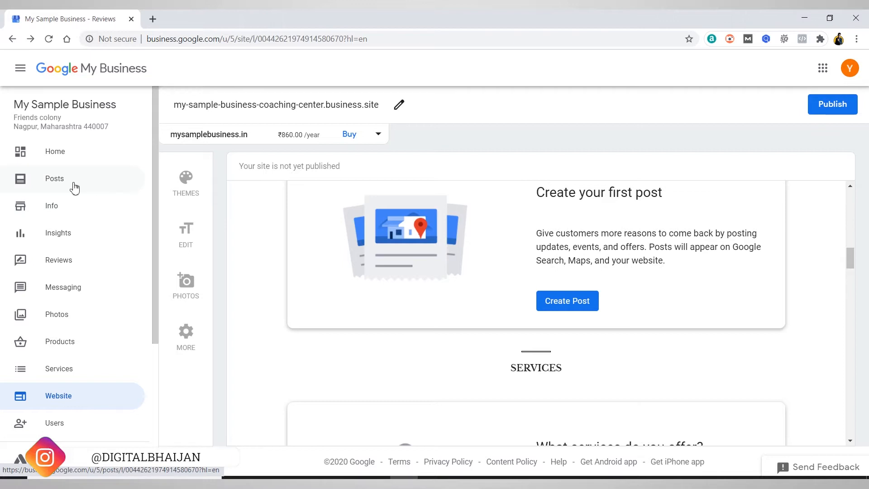
{"action": "scroll", "coordinate": [437, 346], "scroll_direction": "up", "scroll_amount": 2}
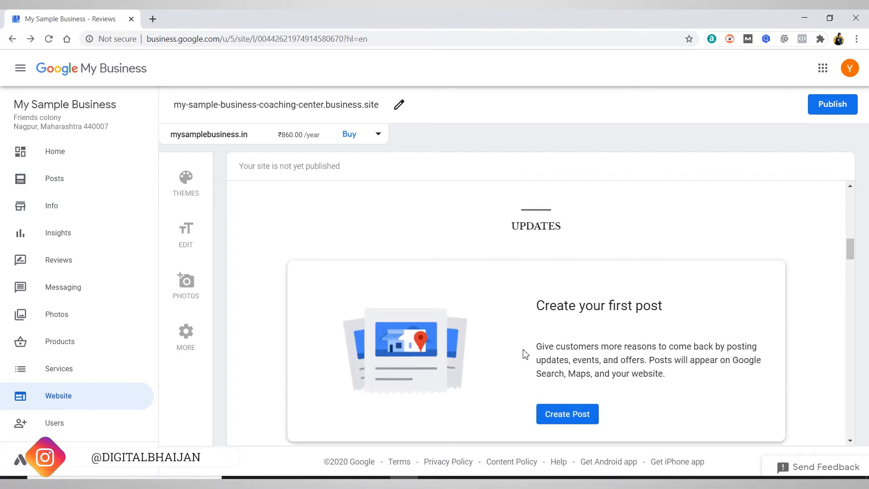
{"action": "scroll", "coordinate": [525, 355], "scroll_direction": "down", "scroll_amount": 1}
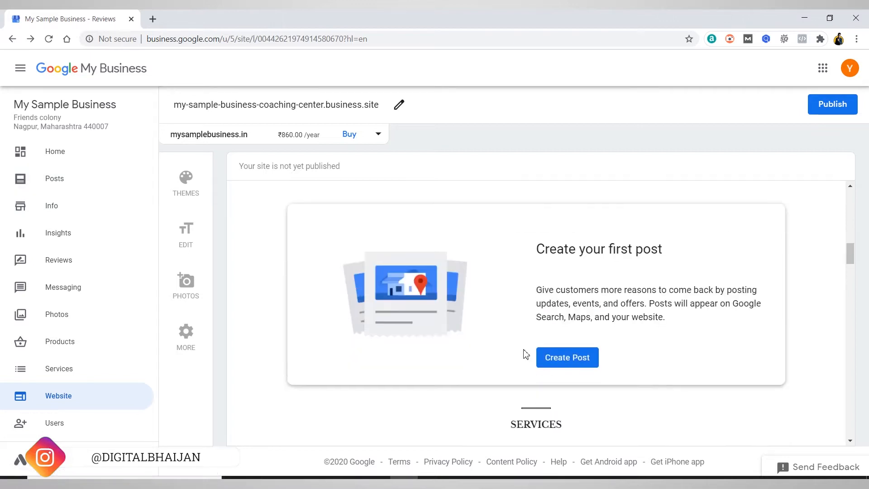
{"action": "left_click", "coordinate": [560, 362]}
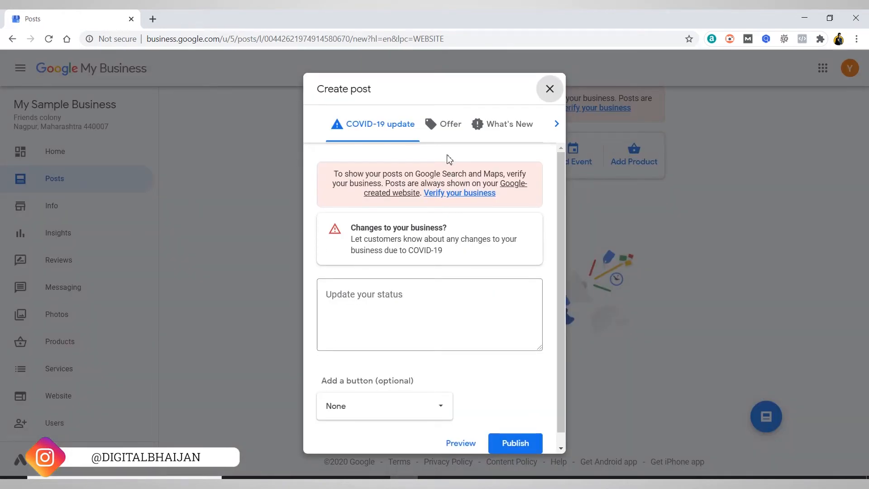
Look through the Offer and Product post forms, and choose Offer as the post type
{"action": "left_click", "coordinate": [447, 129]}
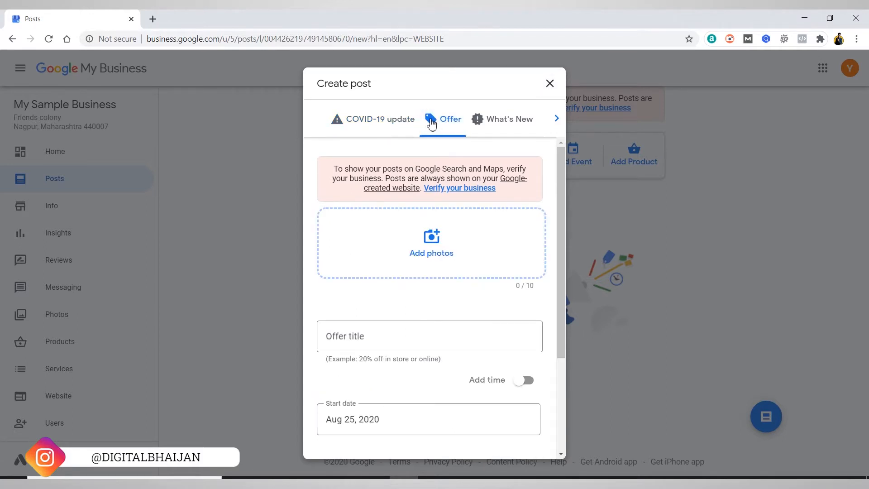
{"action": "left_click", "coordinate": [556, 118]}
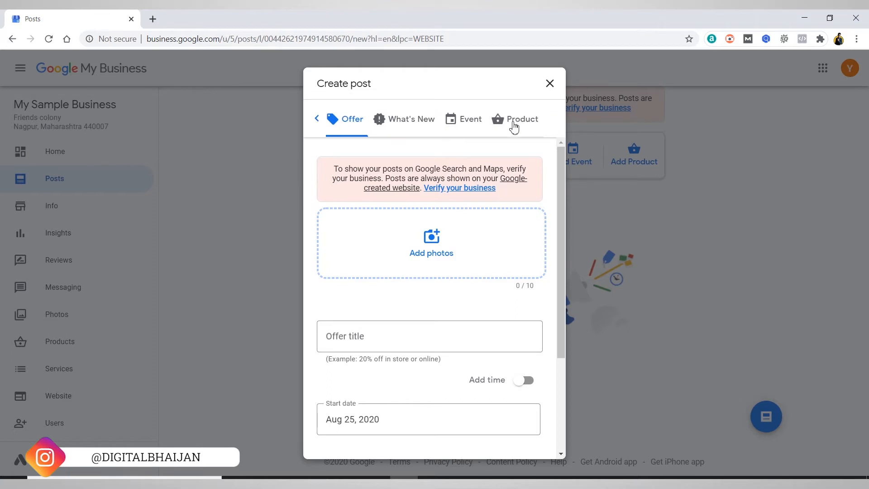
{"action": "left_click", "coordinate": [513, 126]}
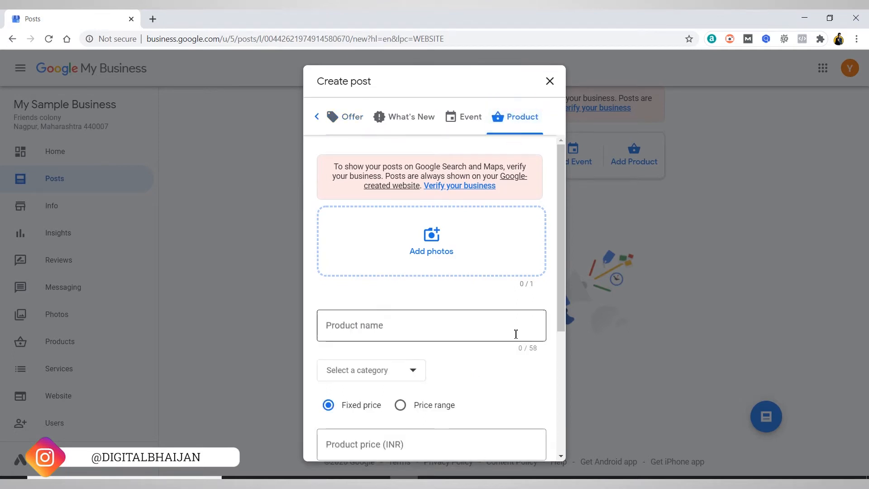
{"action": "left_click", "coordinate": [352, 119]}
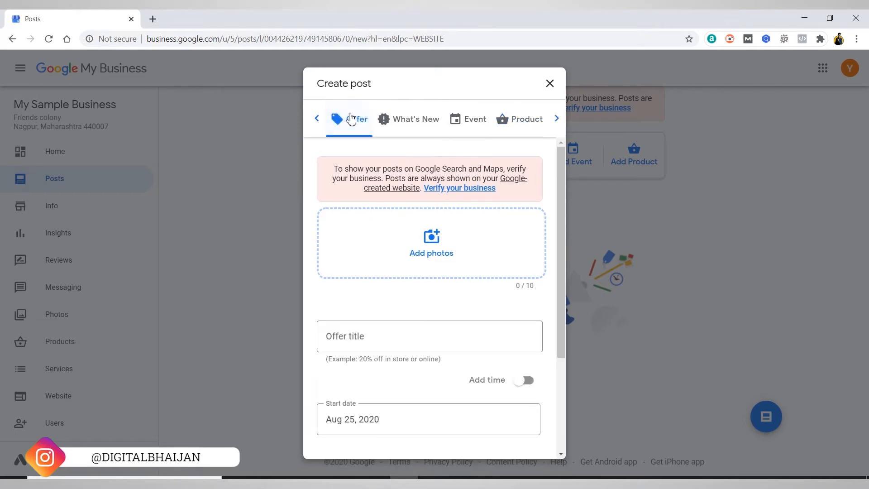
{"action": "scroll", "coordinate": [430, 255], "scroll_direction": "down", "scroll_amount": 3}
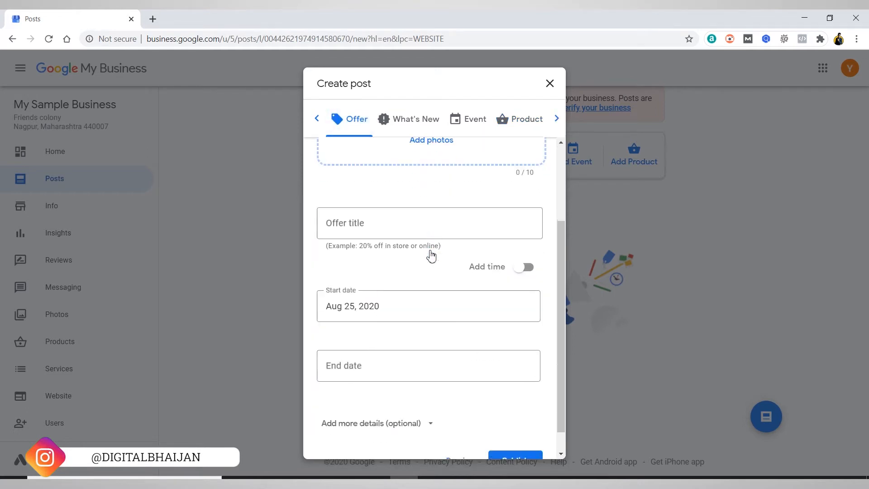
{"action": "scroll", "coordinate": [430, 254], "scroll_direction": "up", "scroll_amount": 3}
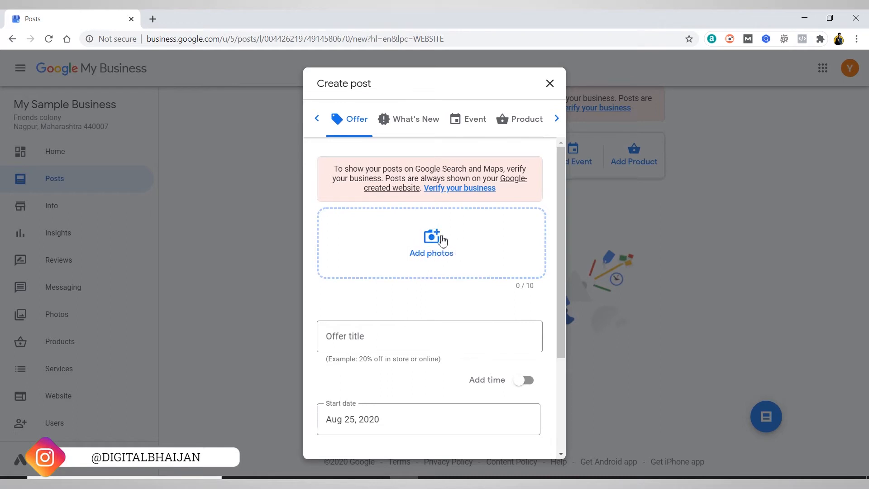
Add the photo "How to find your Level of content writing - 1" to the offer post and title it "Special Offer"
{"action": "left_click", "coordinate": [435, 242]}
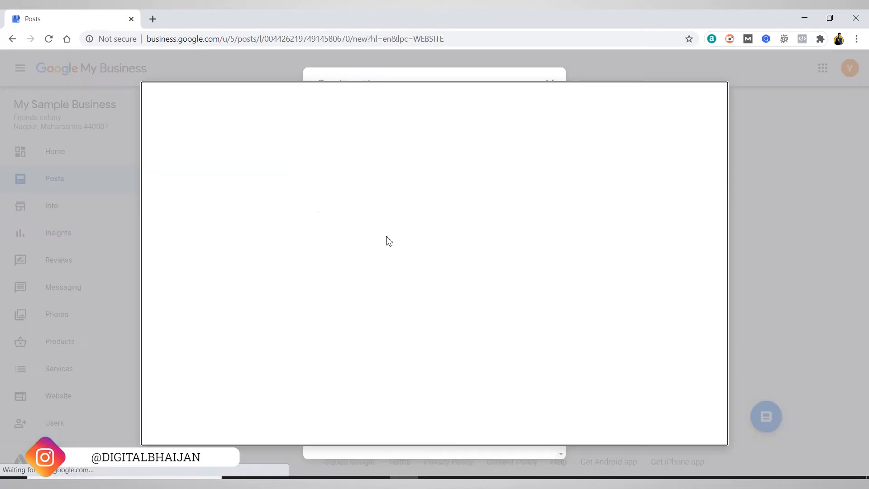
{"action": "left_click", "coordinate": [407, 290]}
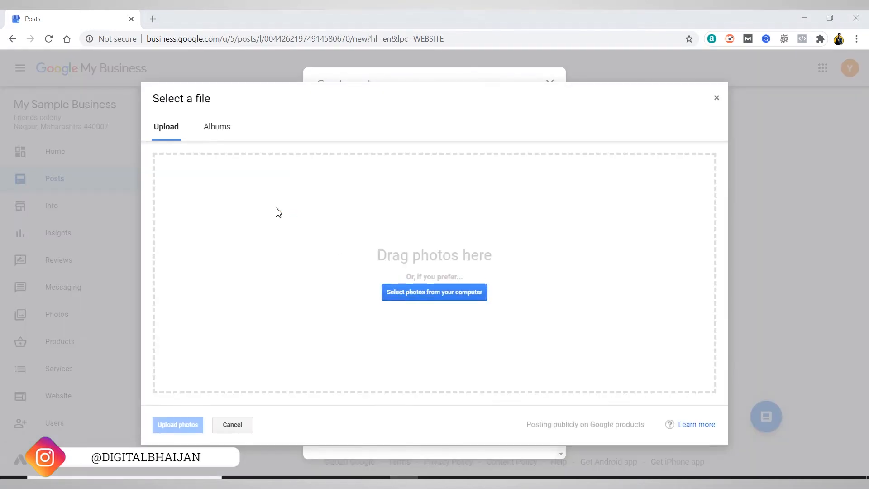
{"action": "left_click", "coordinate": [156, 141]}
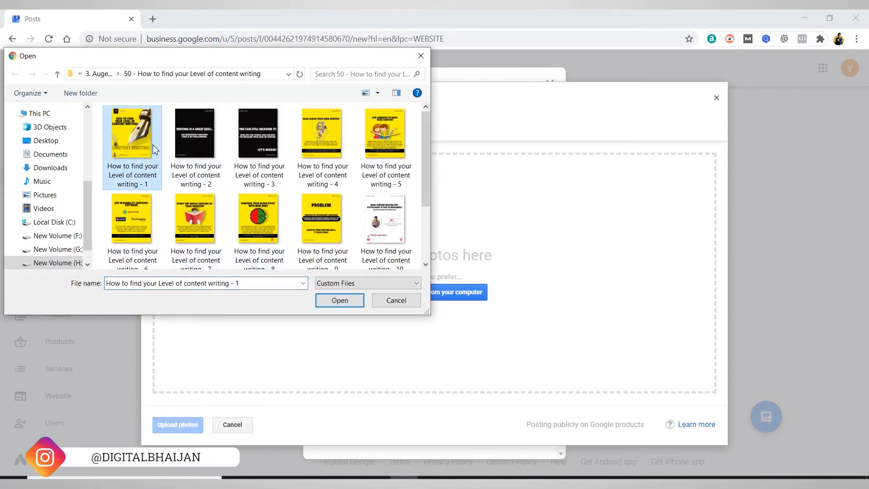
{"action": "left_click", "coordinate": [340, 302]}
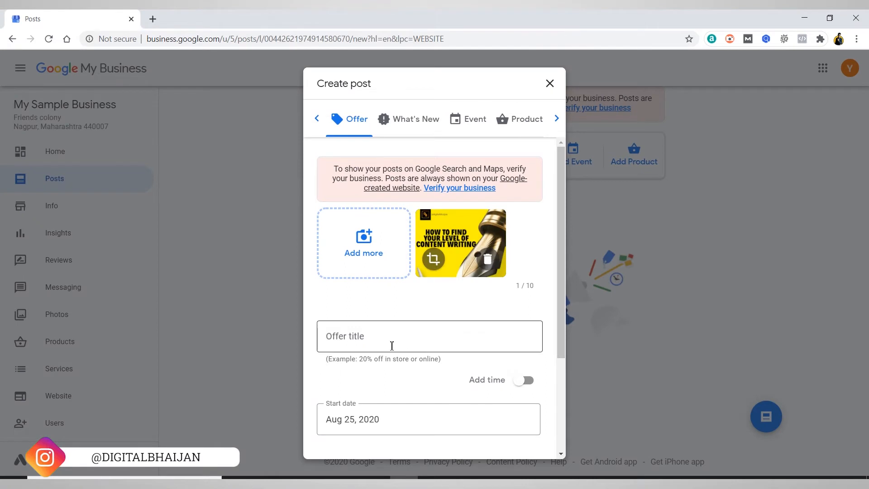
{"action": "left_click", "coordinate": [352, 340]}
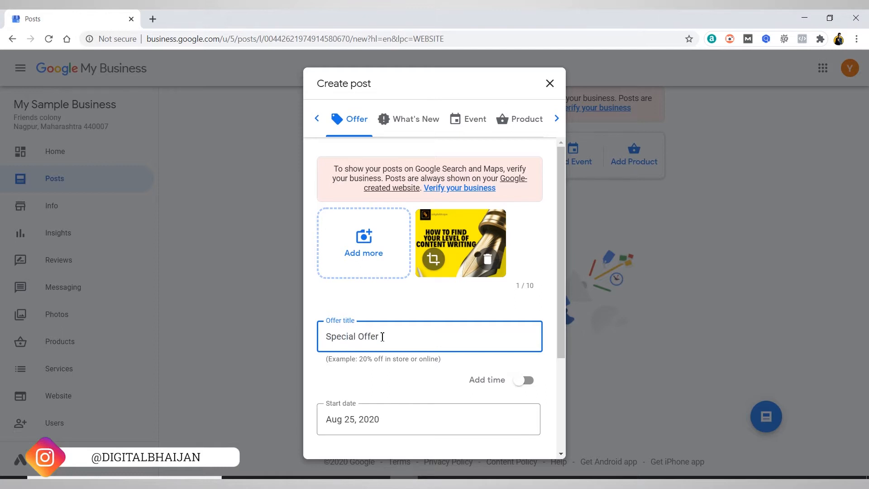
{"action": "scroll", "coordinate": [383, 337], "scroll_direction": "down", "scroll_amount": 3}
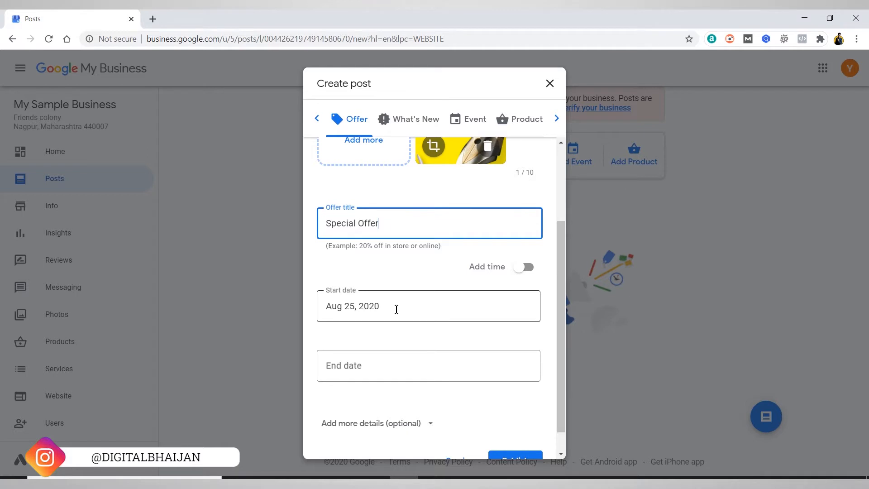
Set the offer's end date to Aug 31, 2020
{"action": "scroll", "coordinate": [397, 309], "scroll_direction": "down", "scroll_amount": 1}
{"action": "left_click", "coordinate": [372, 336]}
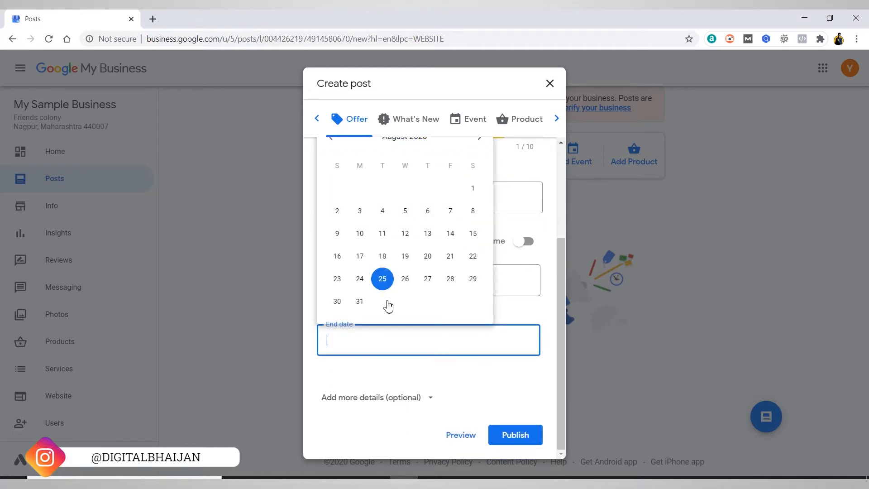
{"action": "left_click", "coordinate": [361, 303]}
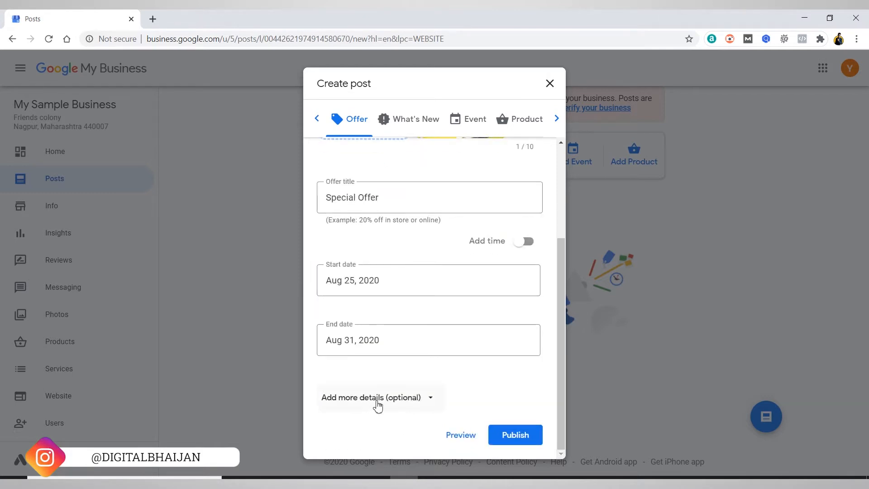
Look over the offer's optional detail fields and its start and end time option, leaving both unused
{"action": "left_click", "coordinate": [423, 401]}
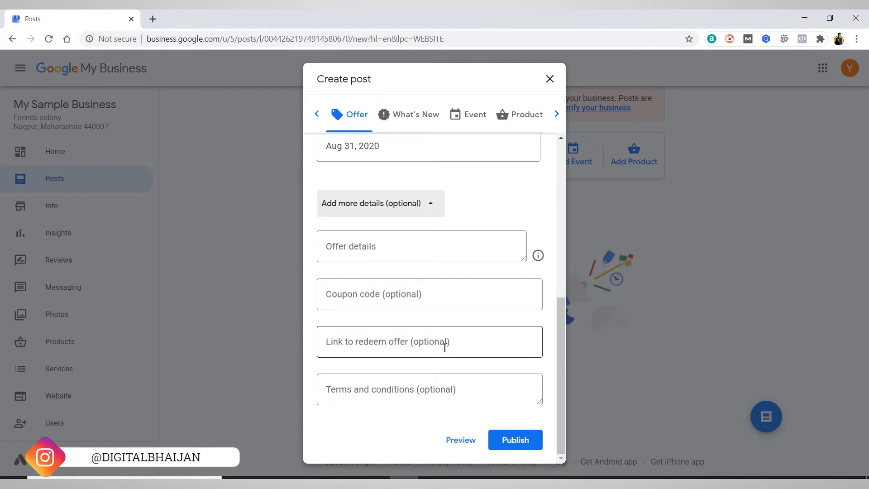
{"action": "left_click", "coordinate": [430, 205]}
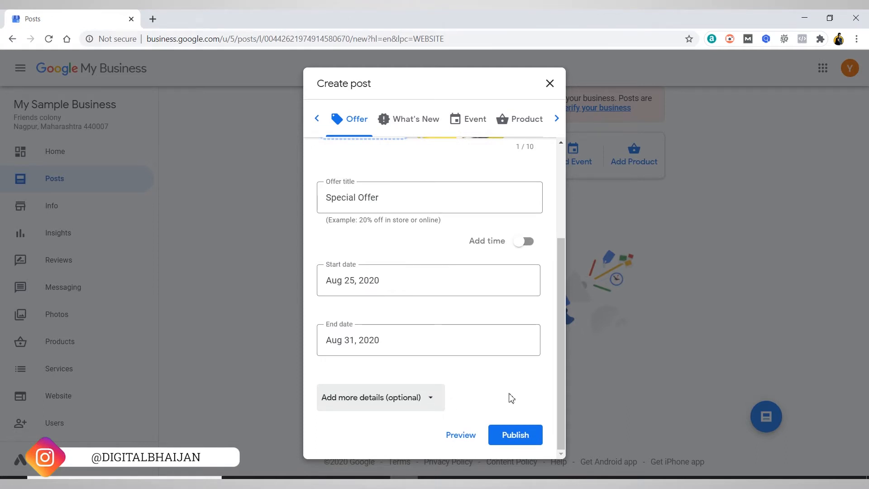
{"action": "left_click", "coordinate": [525, 245]}
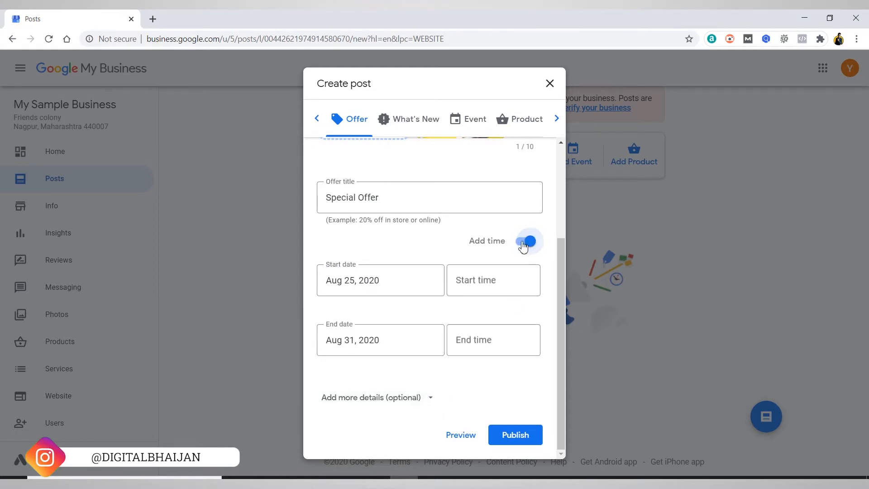
{"action": "left_click", "coordinate": [524, 244]}
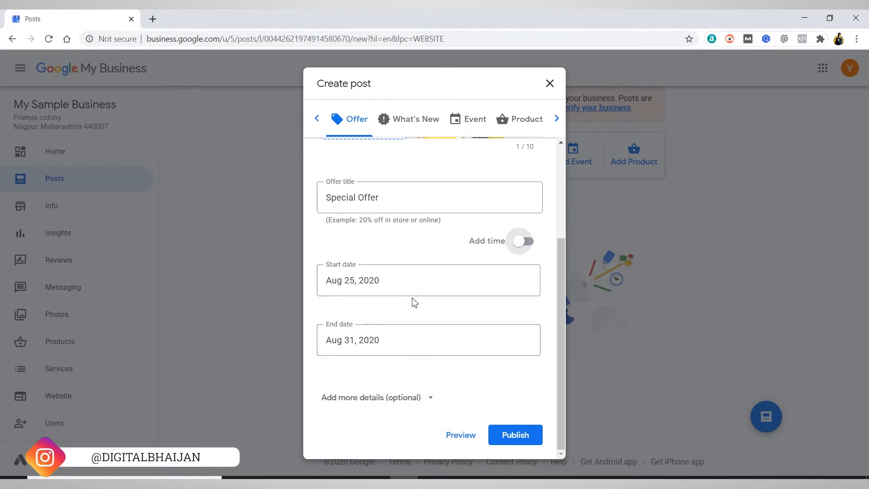
Publish the Special Offer post and review it in the posts list, including its edit and delete options
{"action": "left_click", "coordinate": [525, 435]}
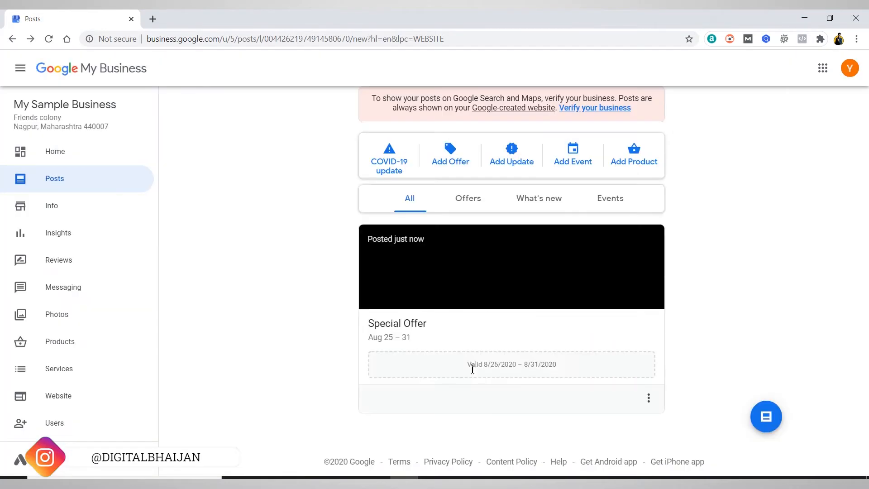
{"action": "scroll", "coordinate": [453, 309], "scroll_direction": "down", "scroll_amount": 1}
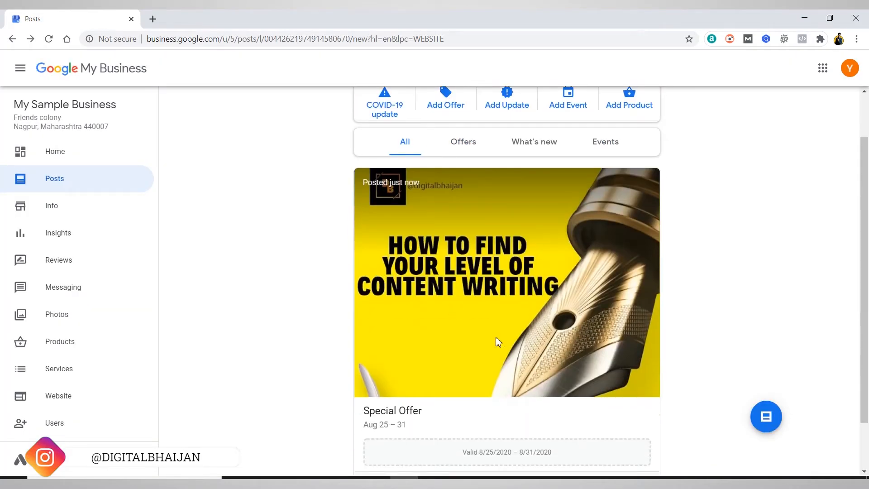
{"action": "scroll", "coordinate": [570, 338], "scroll_direction": "down", "scroll_amount": 1}
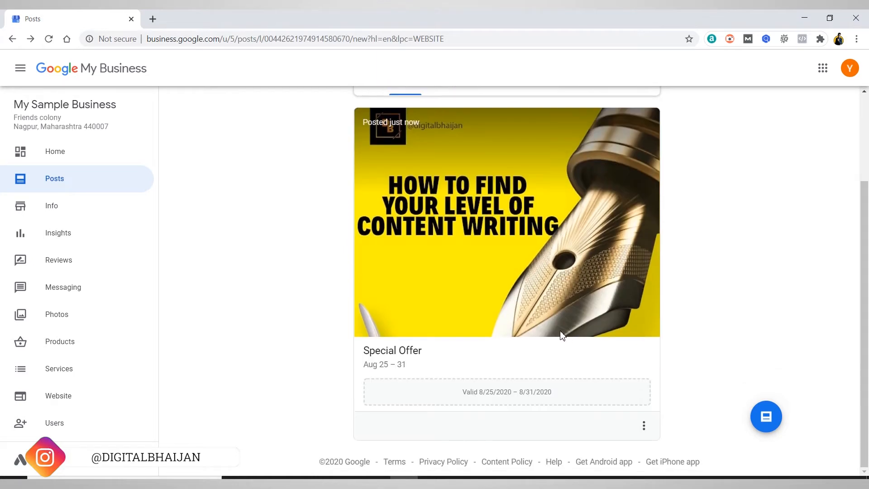
{"action": "left_click", "coordinate": [644, 425]}
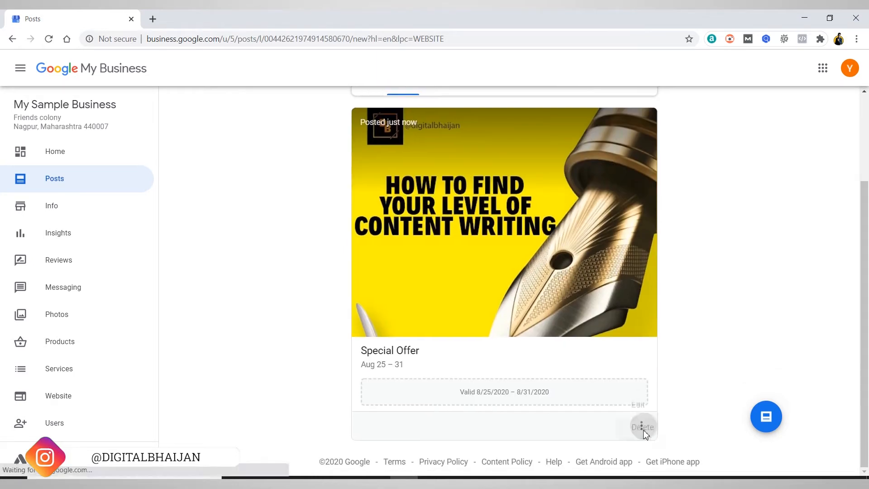
{"action": "left_click", "coordinate": [673, 362]}
{"action": "scroll", "coordinate": [578, 388], "scroll_direction": "up", "scroll_amount": 1}
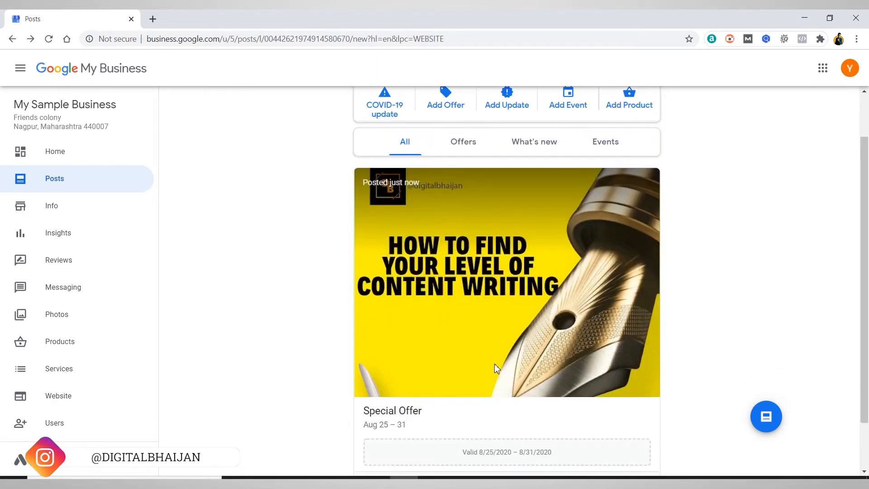
{"action": "scroll", "coordinate": [494, 363], "scroll_direction": "down", "scroll_amount": 1}
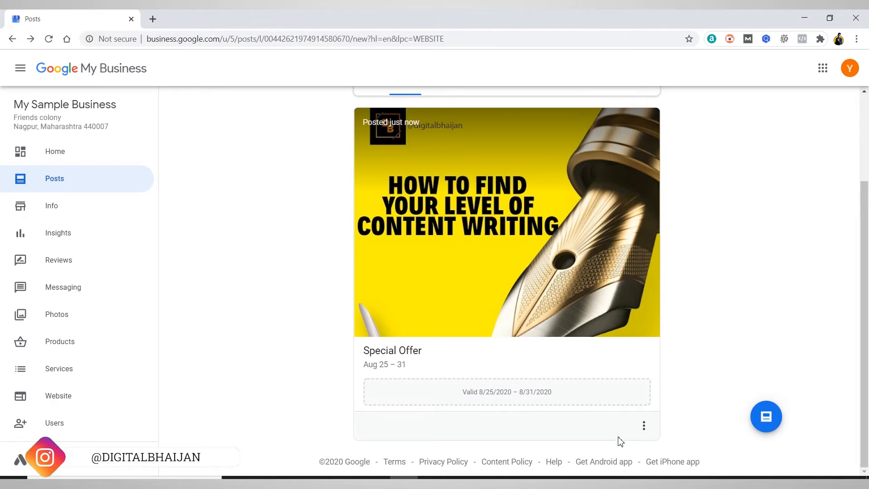
{"action": "scroll", "coordinate": [622, 429], "scroll_direction": "up", "scroll_amount": 2}
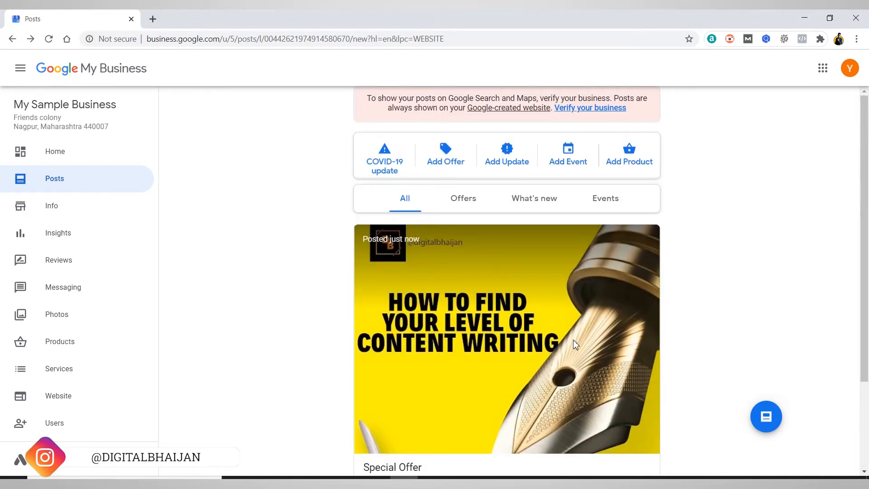
{"action": "scroll", "coordinate": [520, 304], "scroll_direction": "down", "scroll_amount": 1}
{"action": "scroll", "coordinate": [508, 276], "scroll_direction": "up", "scroll_amount": 1}
{"action": "scroll", "coordinate": [520, 265], "scroll_direction": "down", "scroll_amount": 2}
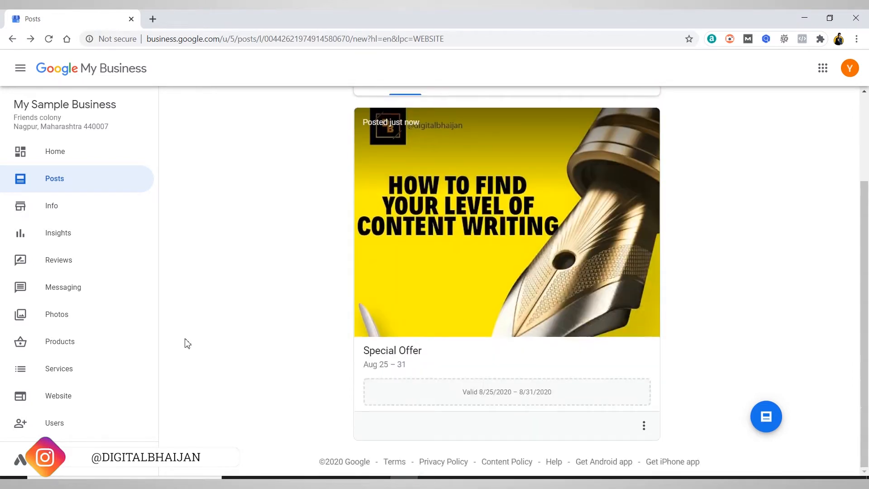
Go to the business's website editor and publish the site at my-sample-business-coaching-center.business.site
{"action": "left_click", "coordinate": [79, 408]}
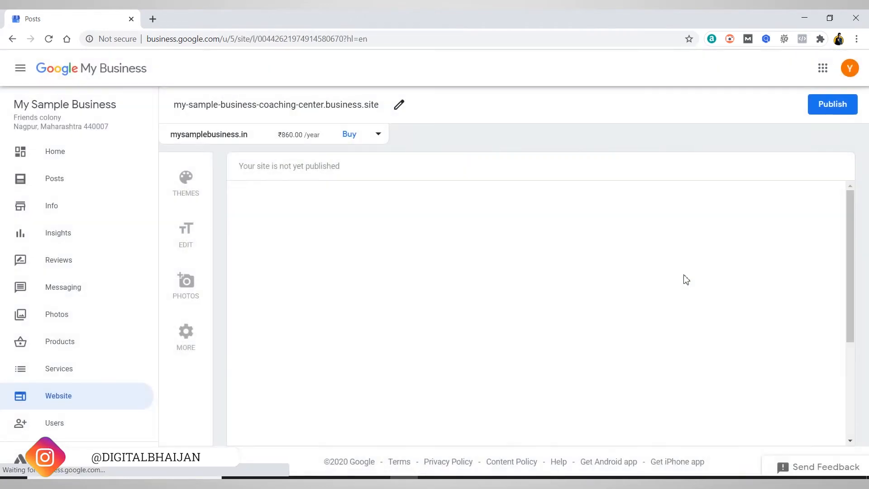
{"action": "scroll", "coordinate": [607, 293], "scroll_direction": "down", "scroll_amount": 5}
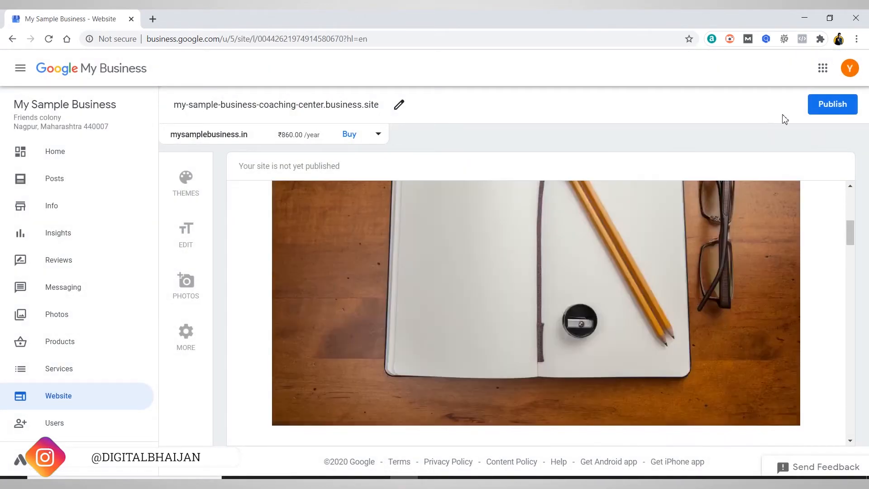
{"action": "left_click", "coordinate": [816, 108]}
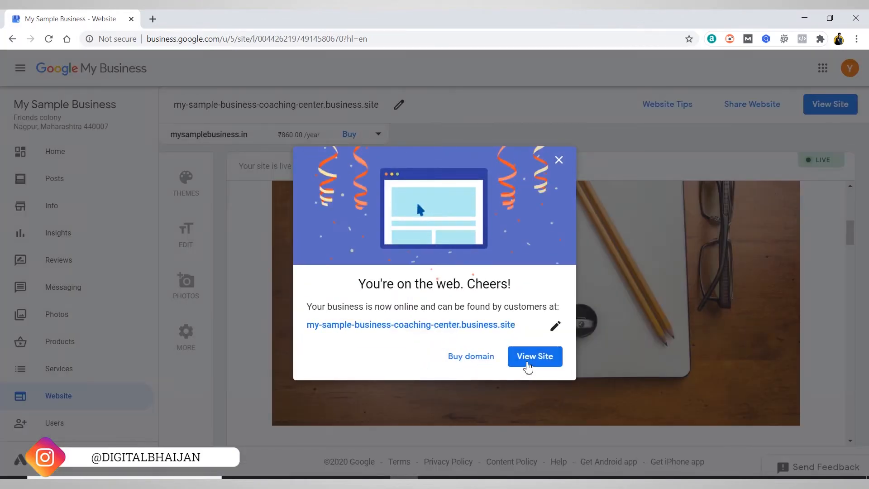
Open the published site in a new tab and look at its Contact Us form, closing the form unfilled
{"action": "right_click", "coordinate": [531, 358]}
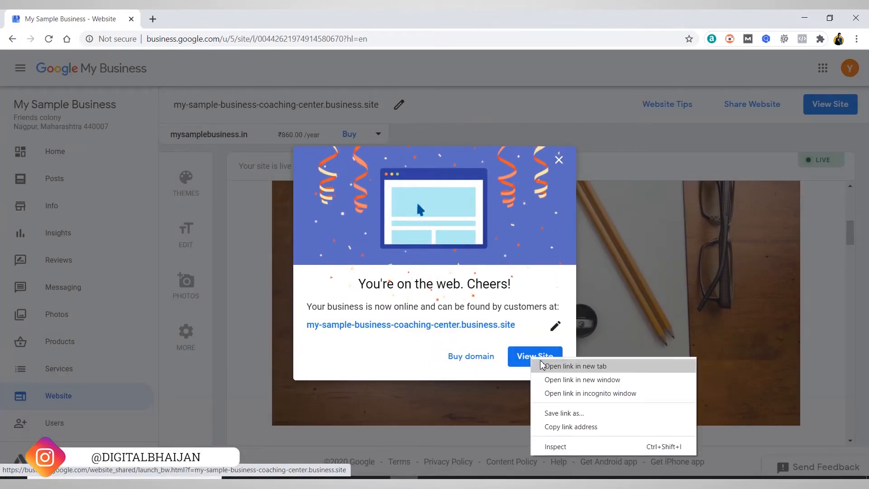
{"action": "left_click", "coordinate": [542, 365]}
{"action": "left_click", "coordinate": [172, 18]}
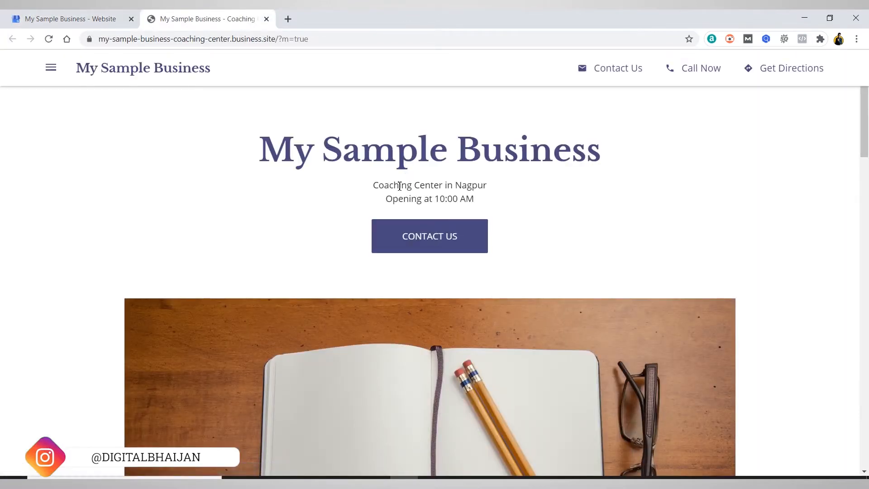
{"action": "left_click", "coordinate": [450, 236]}
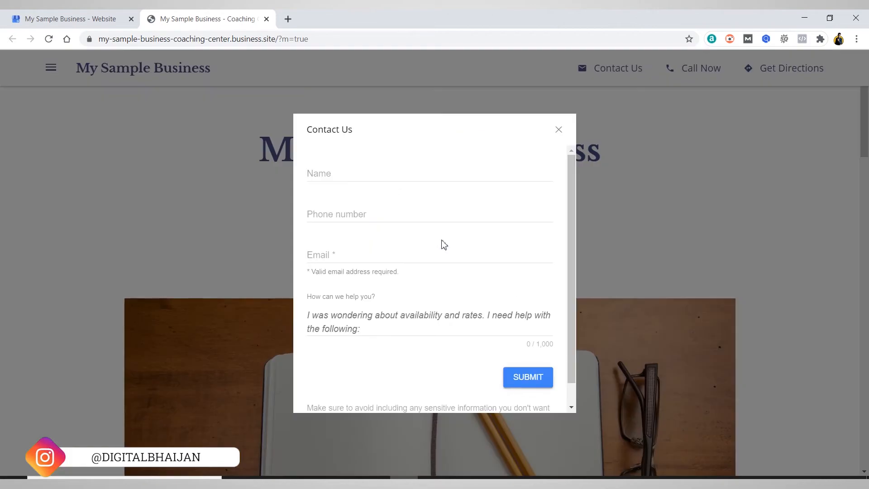
{"action": "left_click", "coordinate": [559, 131]}
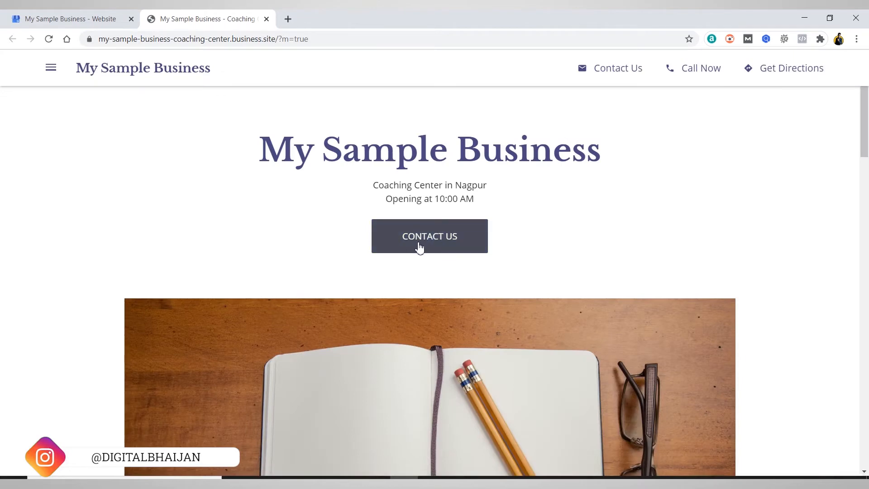
Examine the published site's cover image and the Special Offer post in its Updates section
{"action": "scroll", "coordinate": [540, 249], "scroll_direction": "down", "scroll_amount": 6}
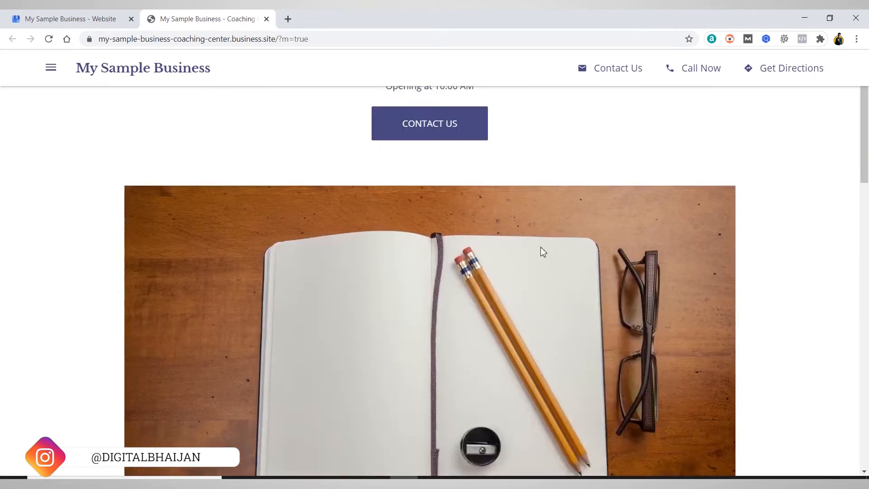
{"action": "scroll", "coordinate": [543, 248], "scroll_direction": "down", "scroll_amount": 2}
{"action": "scroll", "coordinate": [480, 249], "scroll_direction": "down", "scroll_amount": 7}
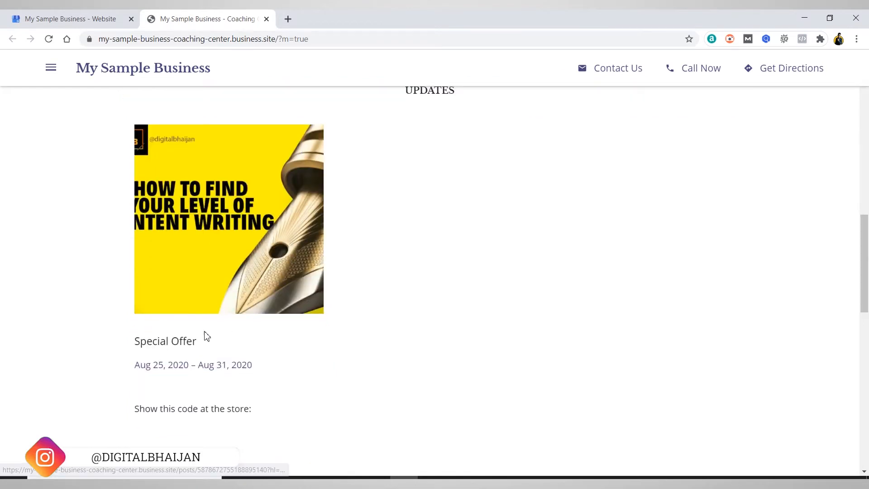
{"action": "scroll", "coordinate": [202, 334], "scroll_direction": "up", "scroll_amount": 1}
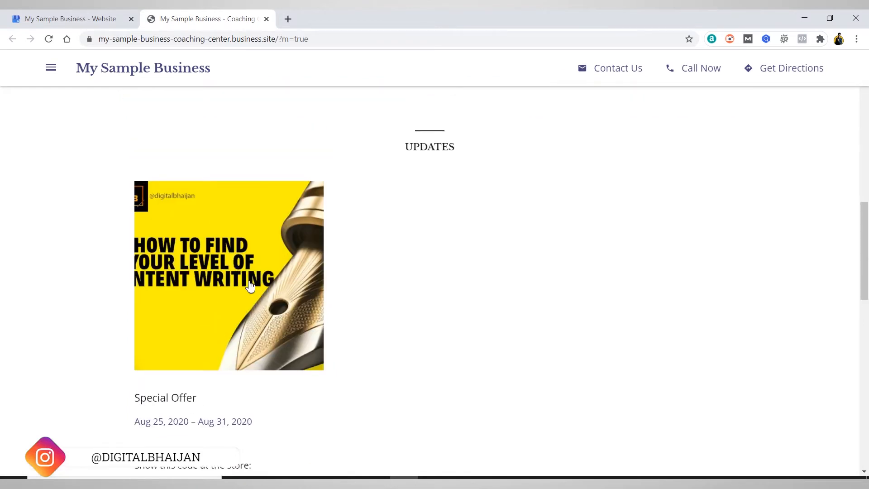
{"action": "scroll", "coordinate": [228, 317], "scroll_direction": "down", "scroll_amount": 3}
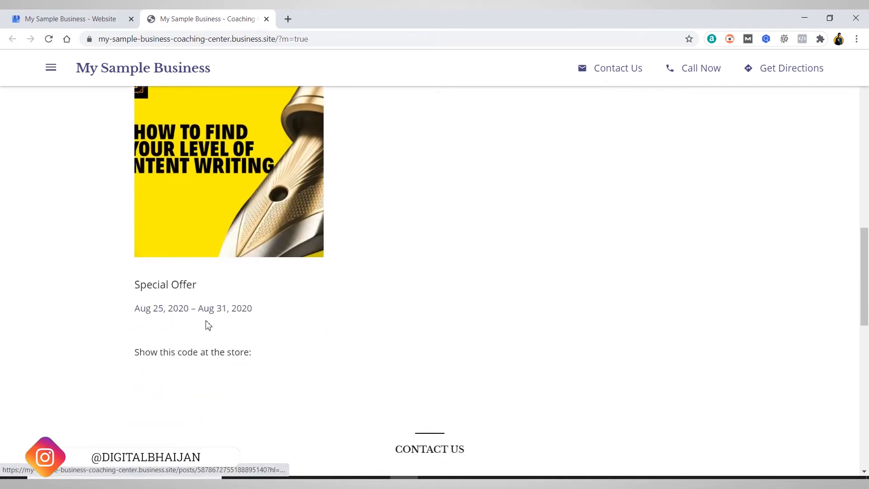
{"action": "scroll", "coordinate": [196, 351], "scroll_direction": "down", "scroll_amount": 2}
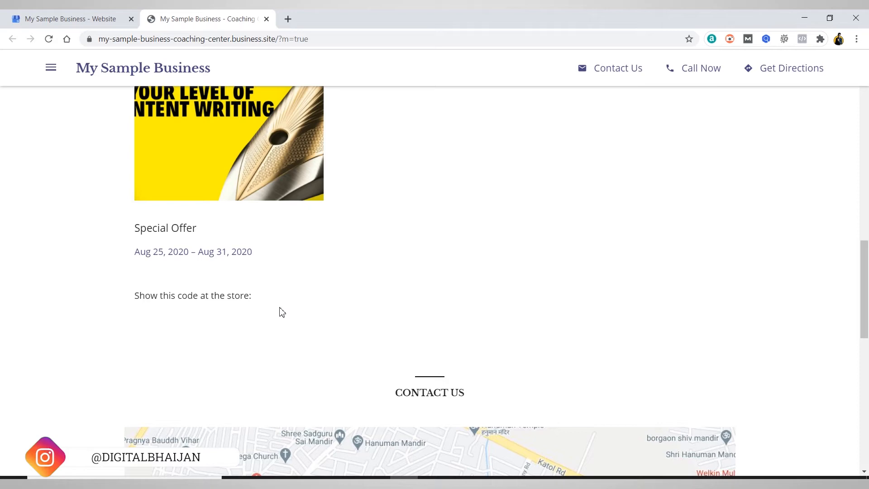
{"action": "scroll", "coordinate": [270, 294], "scroll_direction": "up", "scroll_amount": 5}
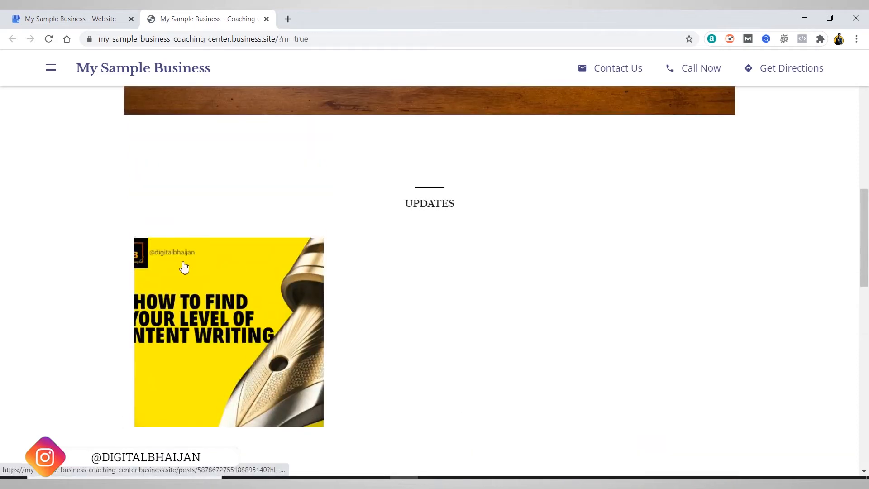
Return to the website editor's browser tab and dismiss the site publication message
{"action": "left_click", "coordinate": [57, 17]}
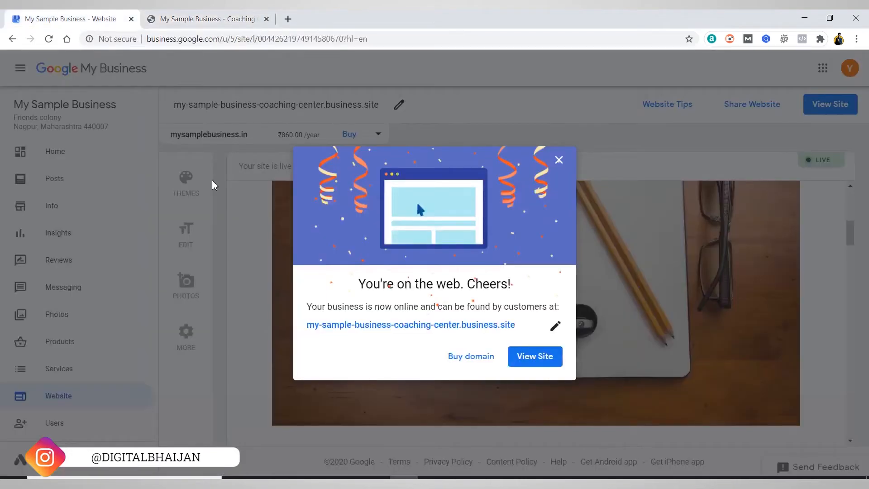
{"action": "left_click", "coordinate": [560, 160]}
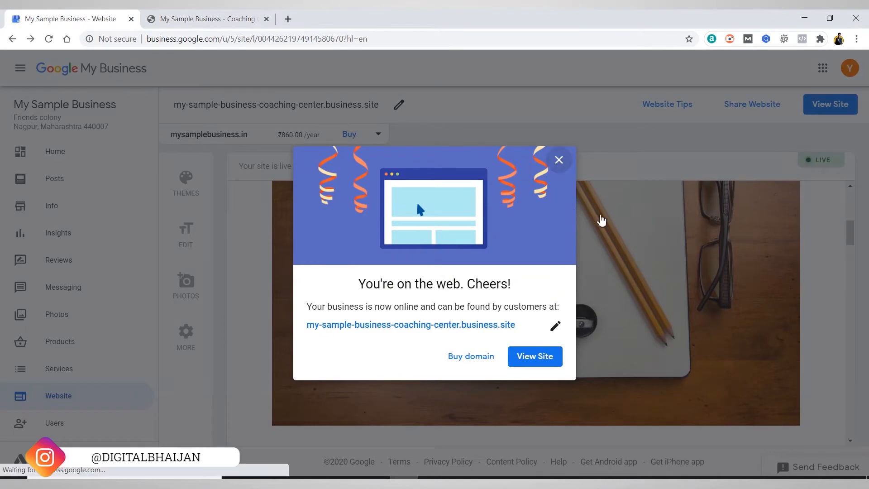
{"action": "left_click", "coordinate": [595, 143]}
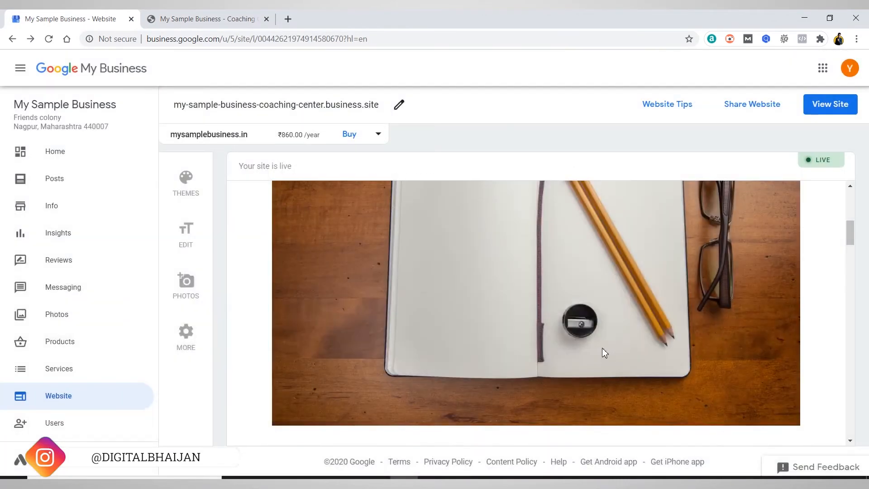
Open the services editor from the website's Services block and name the new section "Our Services"
{"action": "scroll", "coordinate": [602, 348], "scroll_direction": "down", "scroll_amount": 3}
{"action": "scroll", "coordinate": [583, 352], "scroll_direction": "down", "scroll_amount": 10}
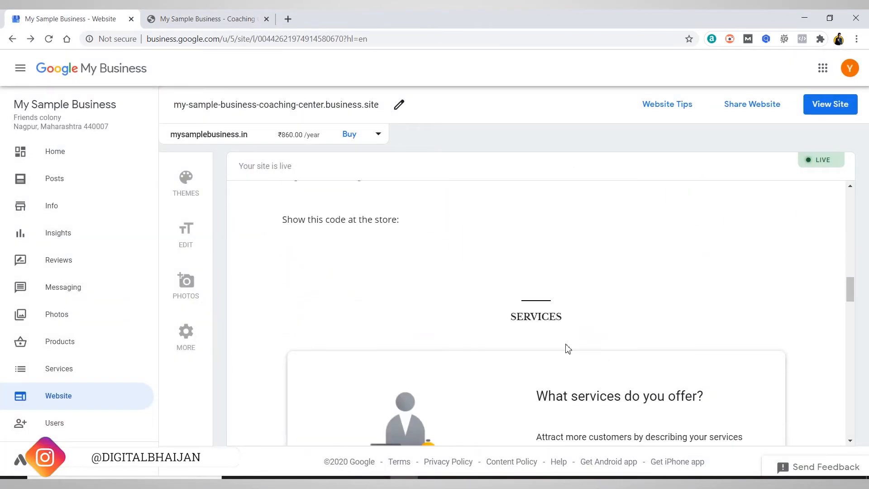
{"action": "scroll", "coordinate": [568, 348], "scroll_direction": "up", "scroll_amount": 1}
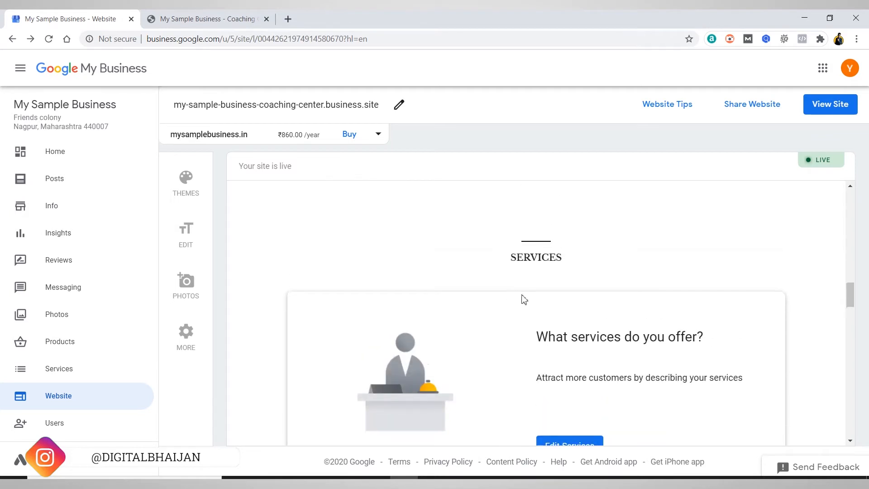
{"action": "scroll", "coordinate": [520, 273], "scroll_direction": "down", "scroll_amount": 2}
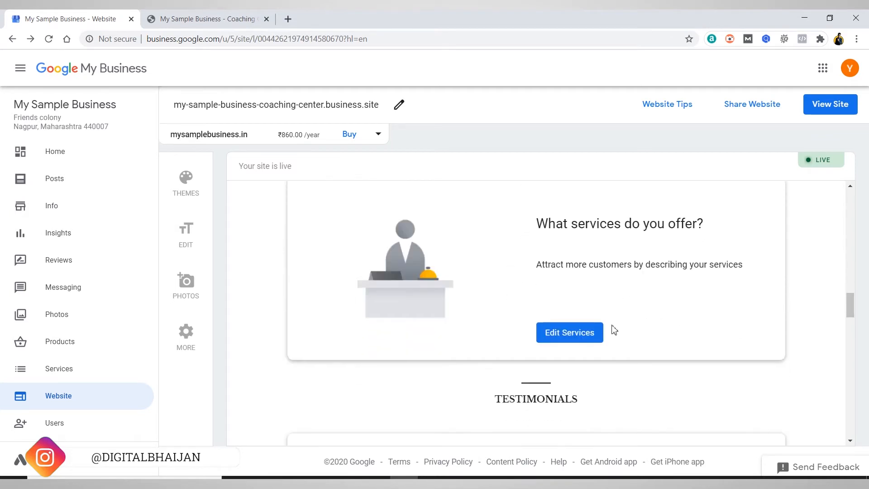
{"action": "left_click", "coordinate": [582, 337]}
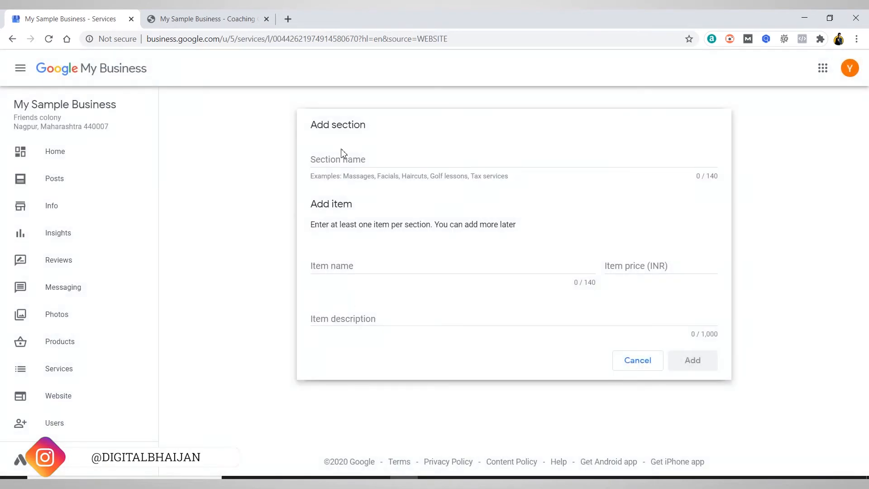
{"action": "left_click", "coordinate": [343, 159]}
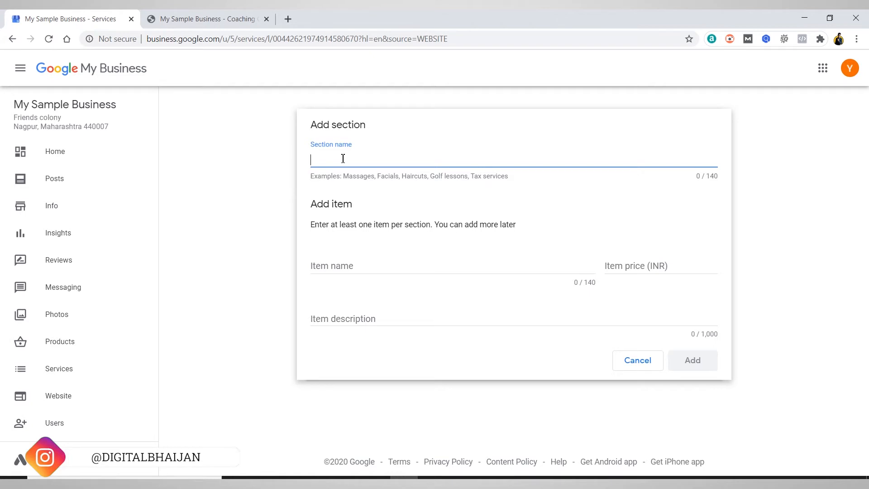
{"action": "type", "text": "S"}
{"action": "key", "text": "BackSpace"}
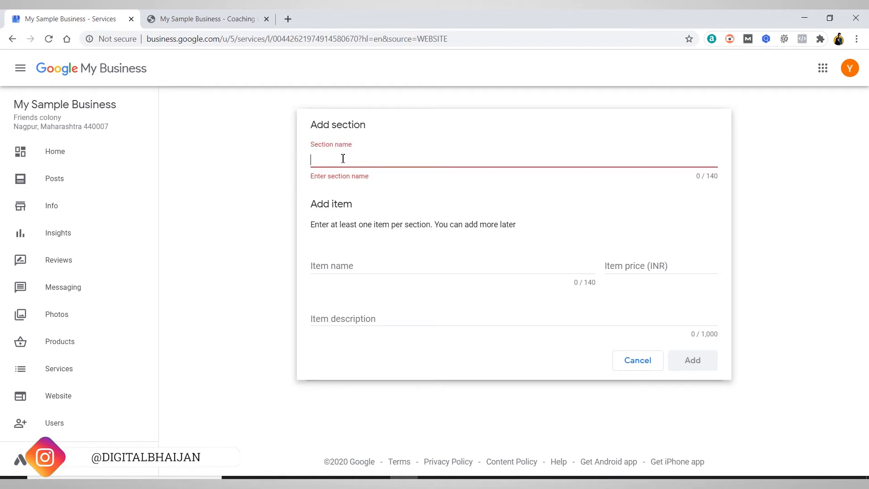
{"action": "type", "text": "Our Se"}
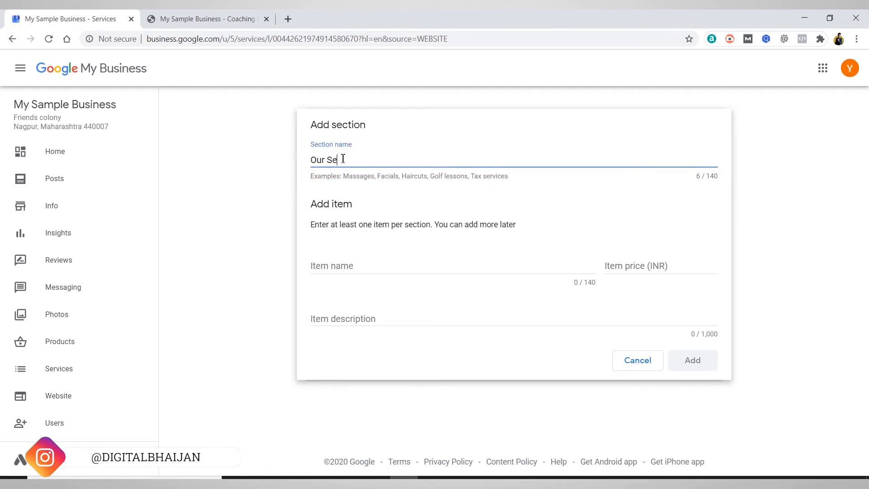
{"action": "type", "text": "rvices"}
Name the section's first item "Maths Coaching", correcting its capitalization, and set its price to 5000 INR
{"action": "left_click", "coordinate": [355, 266]}
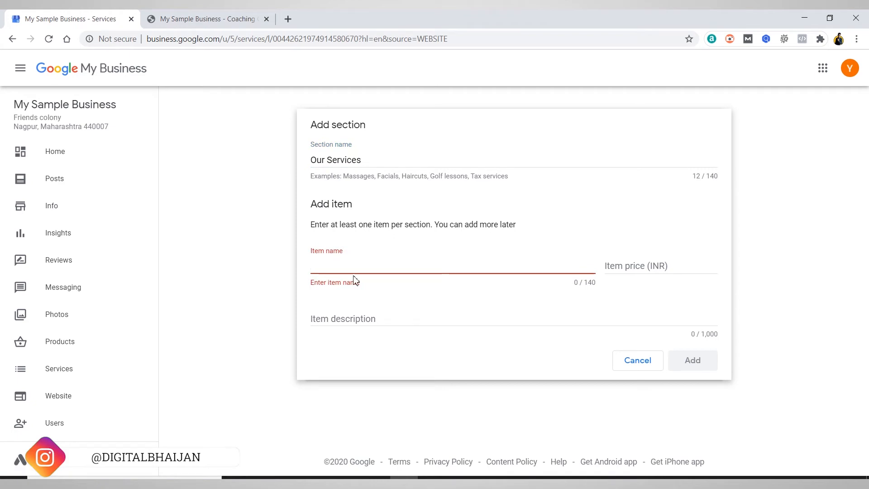
{"action": "type", "text": "Maths "}
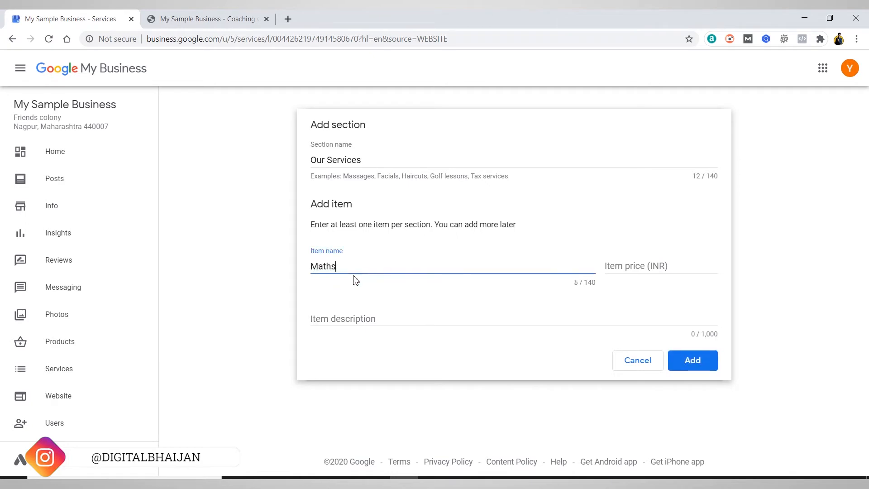
{"action": "type", "text": "COaching"}
{"action": "left_click", "coordinate": [358, 271]}
{"action": "right_click", "coordinate": [358, 272]}
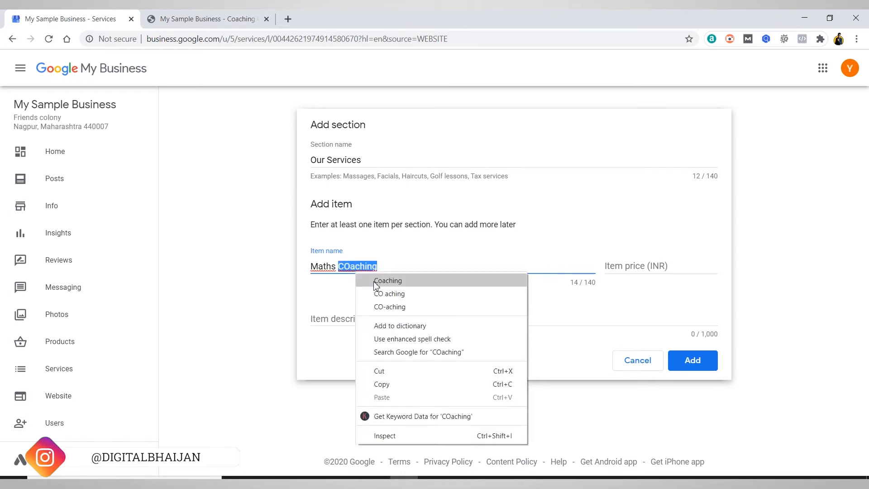
{"action": "left_click", "coordinate": [375, 280]}
{"action": "right_click", "coordinate": [316, 274]}
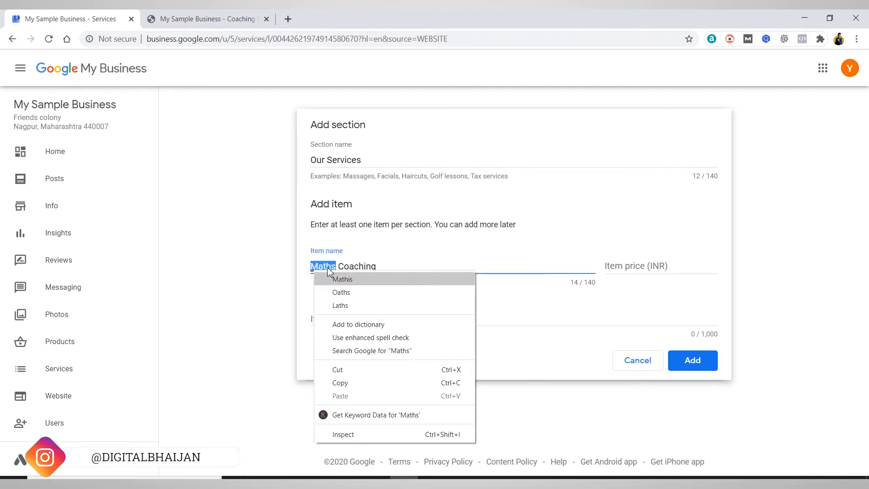
{"action": "left_click", "coordinate": [387, 260]}
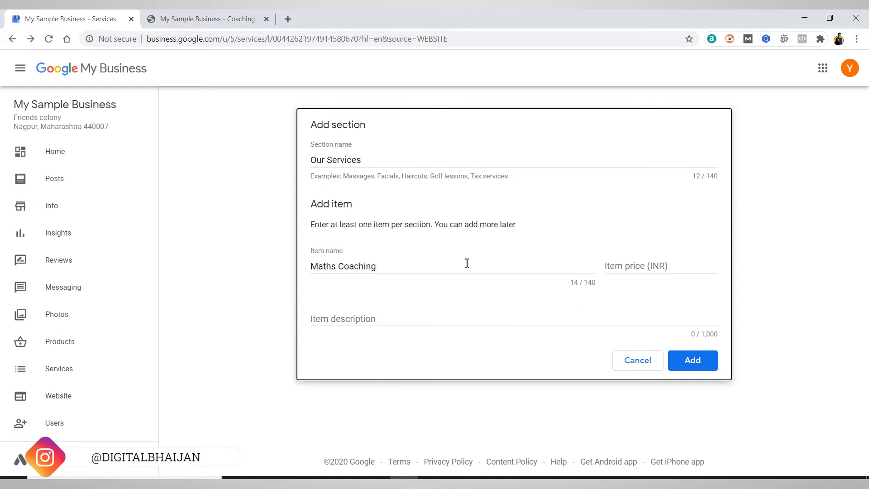
{"action": "left_click", "coordinate": [638, 265]}
{"action": "type", "text": "5000"}
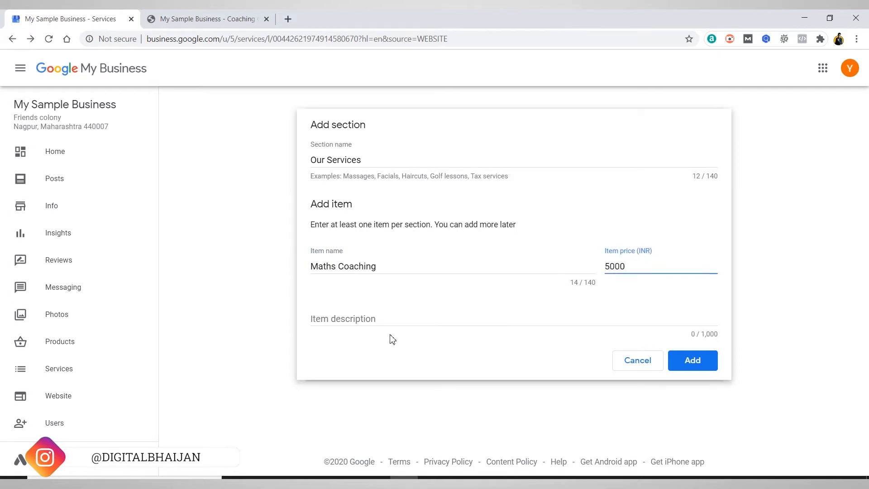
Enter "Description for maths coaching. ghhhs" as the Maths Coaching description and add the section with this item
{"action": "left_click", "coordinate": [365, 322]}
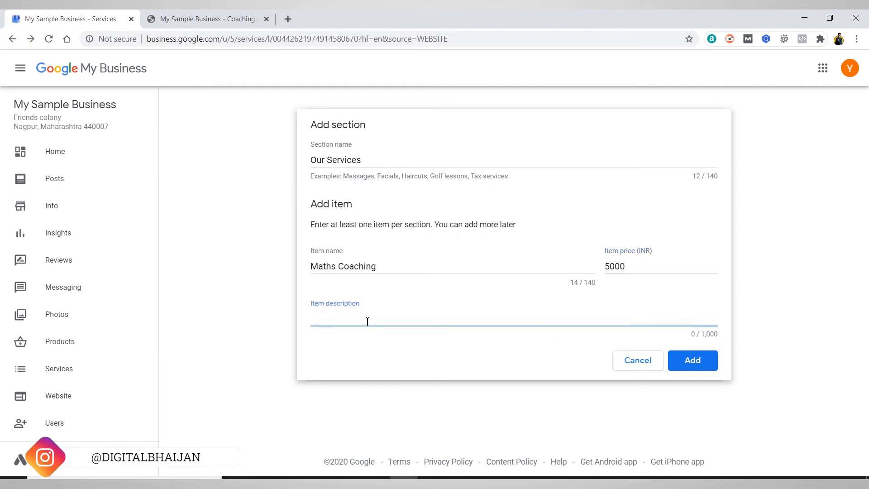
{"action": "type", "text": "Description for maths coaching"}
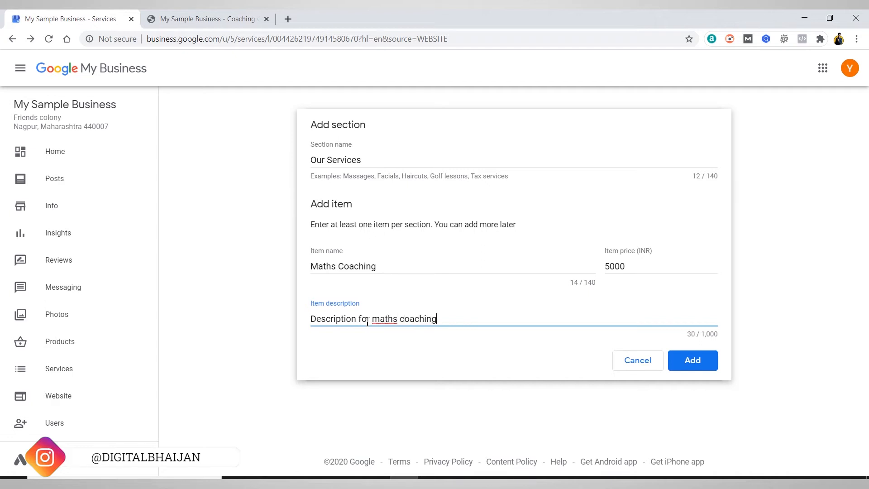
{"action": "type", "text": "."}
{"action": "left_click", "coordinate": [726, 341]}
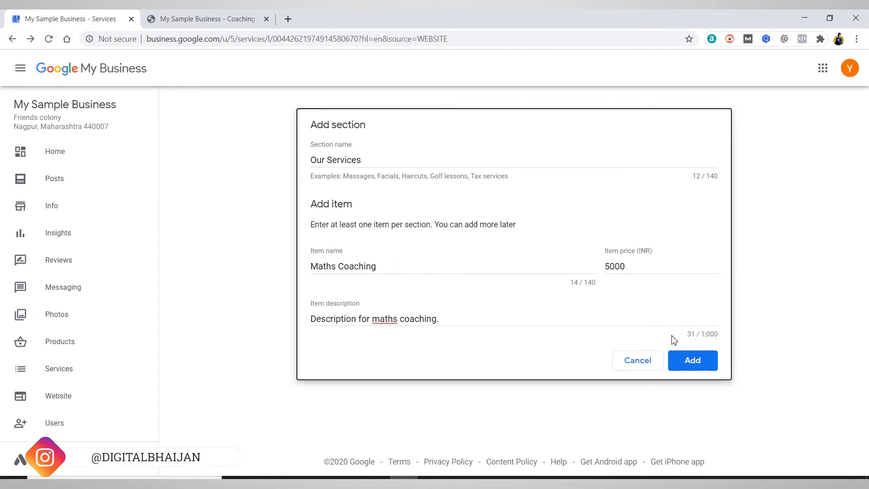
{"action": "left_click", "coordinate": [444, 322]}
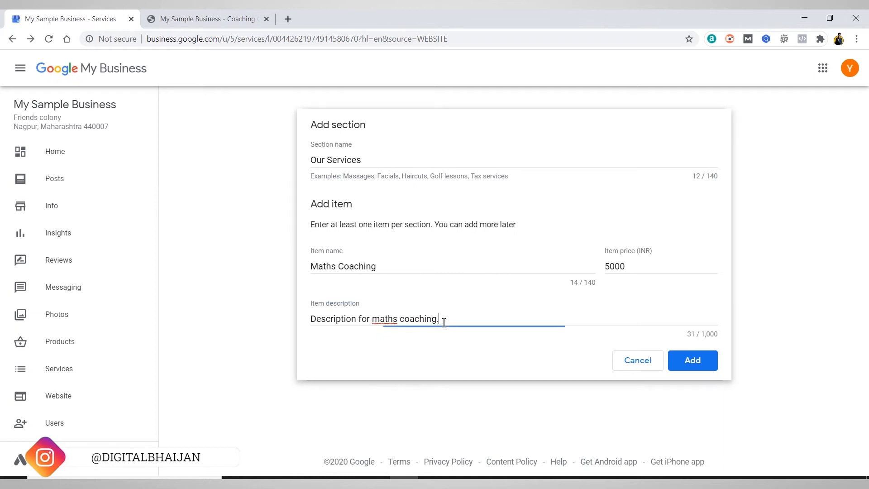
{"action": "type", "text": "ghhhs"}
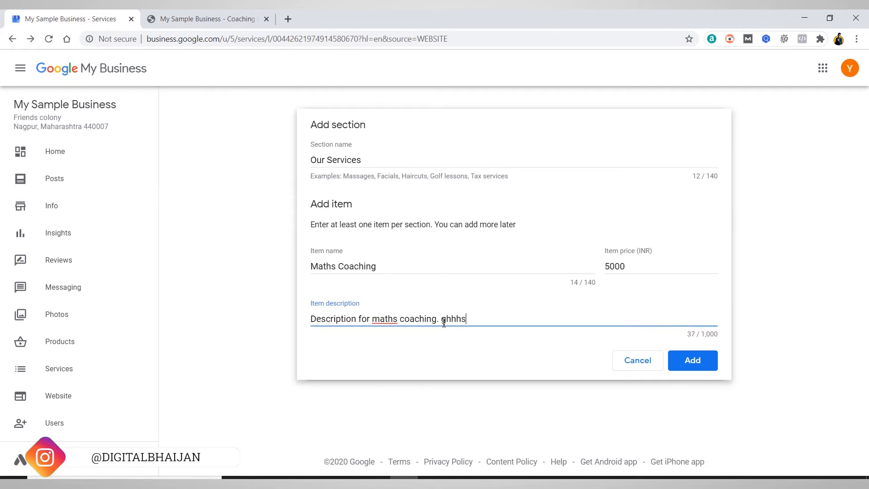
{"action": "left_click", "coordinate": [686, 362]}
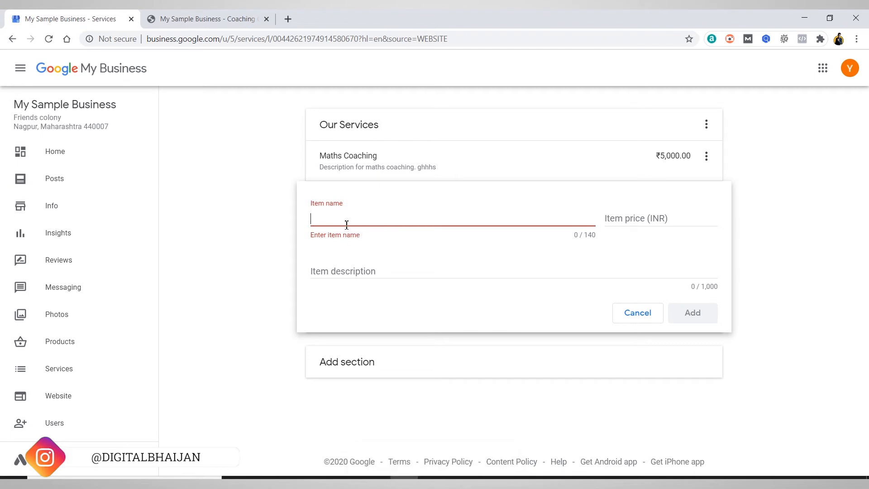
Name the second item in Our Services "Engineering Physics" and set its price to 4000 INR
{"action": "type", "text": "Engineer"}
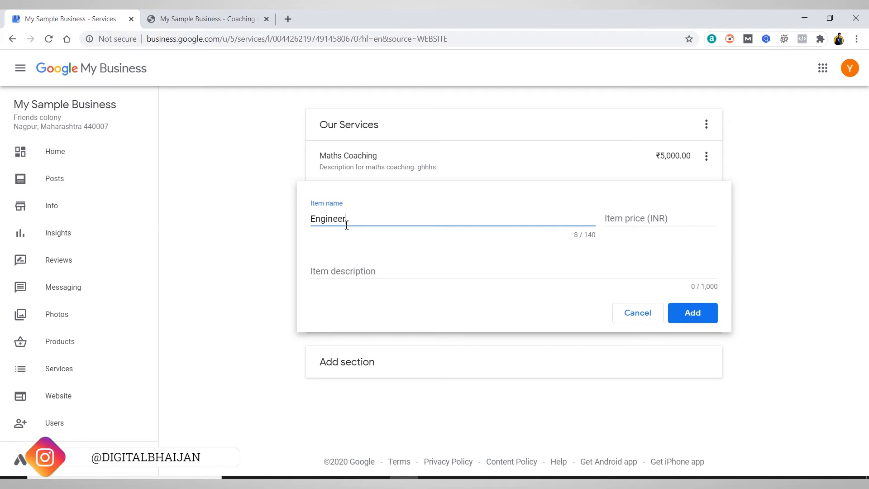
{"action": "type", "text": "ing Physics"}
{"action": "left_click", "coordinate": [670, 220]}
{"action": "type", "text": "40"}
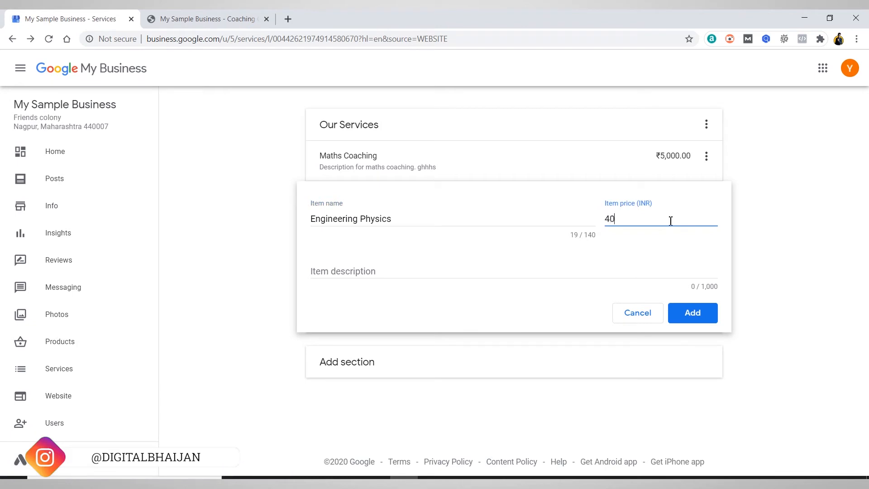
{"action": "type", "text": "00"}
Describe Engineering Physics as "Descripyion for physics classes.", add the item, and close the next blank item form
{"action": "left_click", "coordinate": [355, 267]}
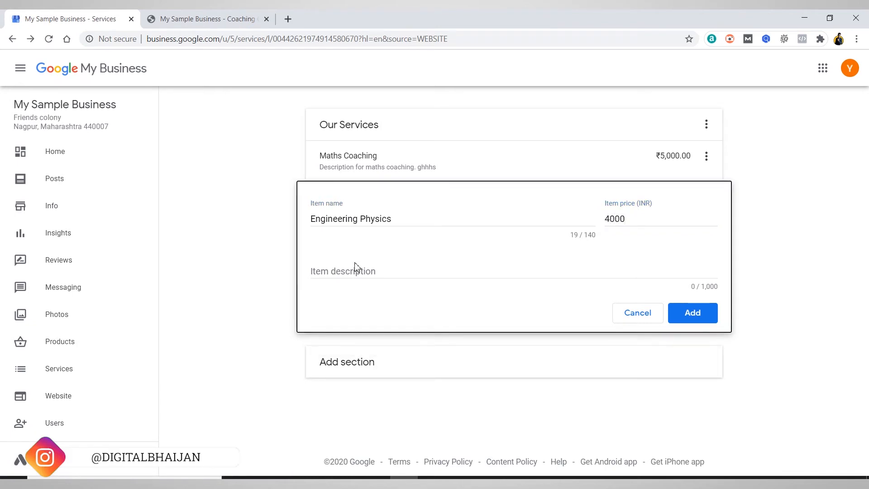
{"action": "left_click", "coordinate": [356, 271]}
{"action": "type", "text": "Descripyion for physics classes."}
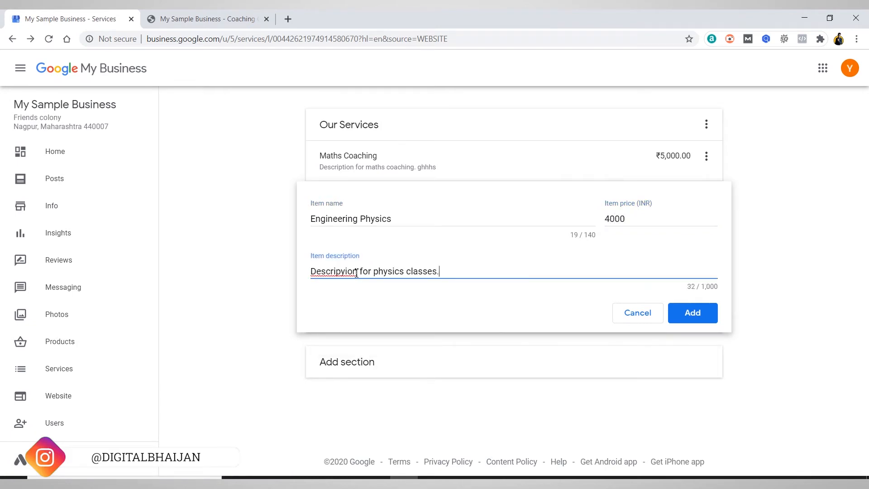
{"action": "left_click", "coordinate": [711, 313]}
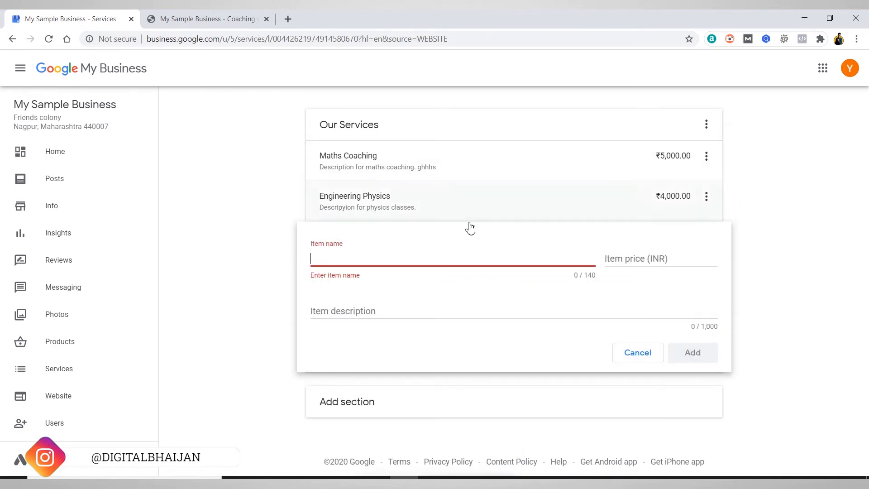
{"action": "left_click", "coordinate": [642, 354]}
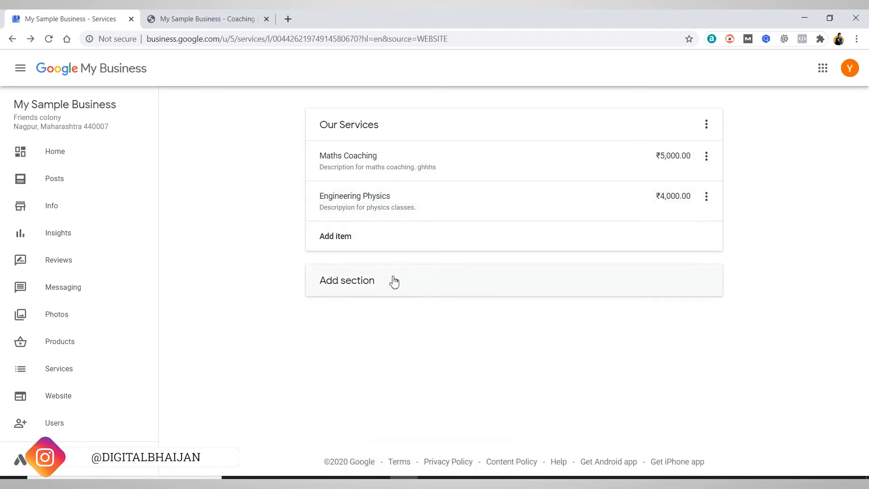
Switch to the published site's browser tab, reload it, and examine the Services section for the added items
{"action": "left_click", "coordinate": [201, 15]}
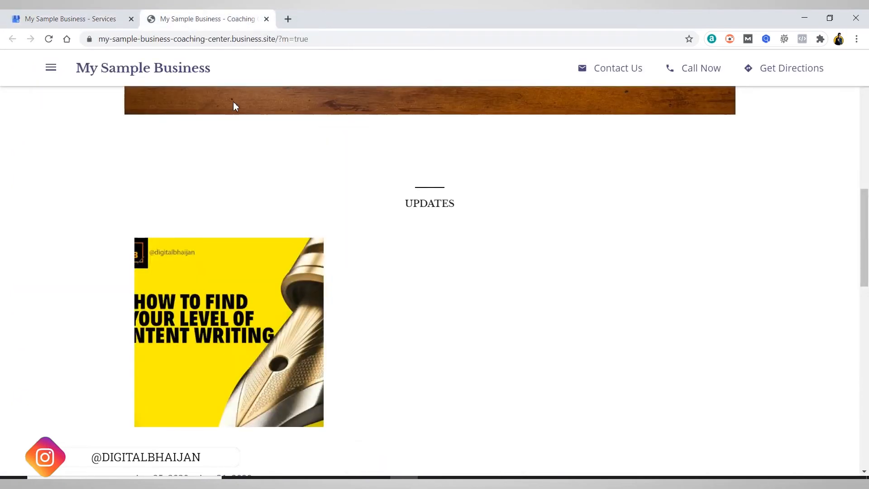
{"action": "left_click", "coordinate": [51, 41]}
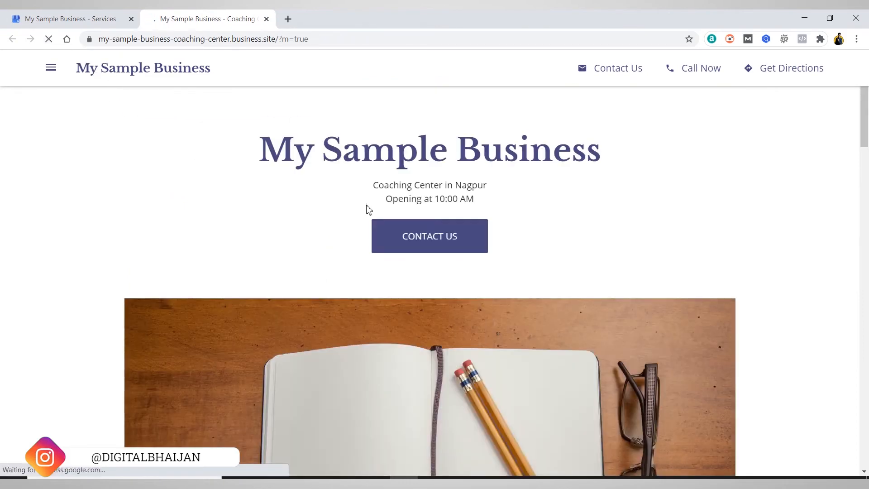
{"action": "scroll", "coordinate": [369, 220], "scroll_direction": "down", "scroll_amount": 10}
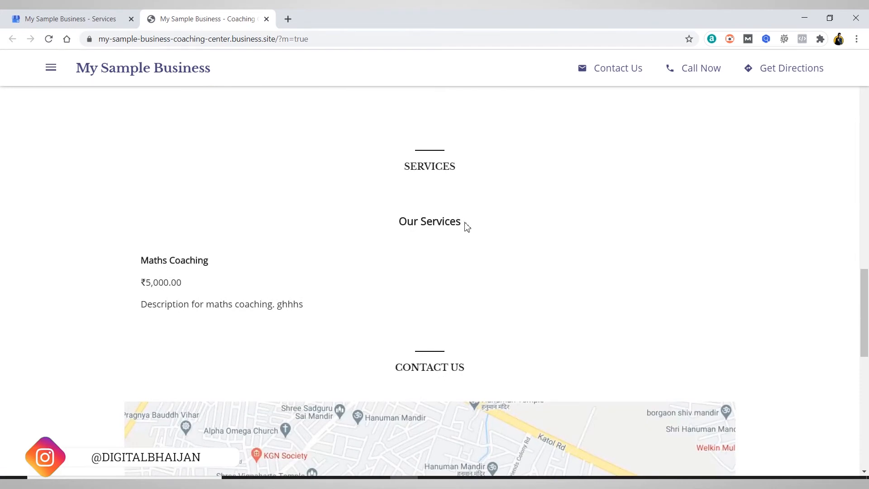
{"action": "left_click_drag", "start_coordinate": [467, 226], "coordinate": [399, 229]}
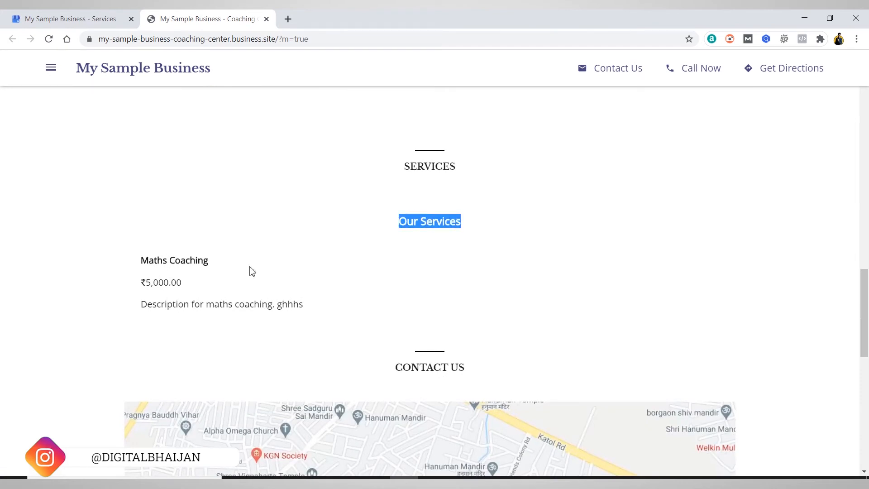
{"action": "scroll", "coordinate": [248, 272], "scroll_direction": "down", "scroll_amount": 3}
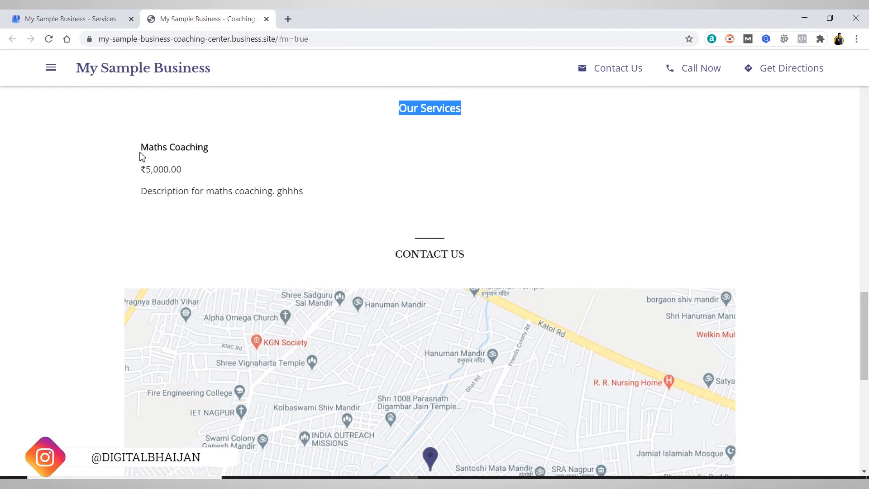
{"action": "left_click_drag", "start_coordinate": [141, 153], "coordinate": [210, 151]}
{"action": "left_click", "coordinate": [371, 175]}
{"action": "scroll", "coordinate": [481, 182], "scroll_direction": "down", "scroll_amount": 1}
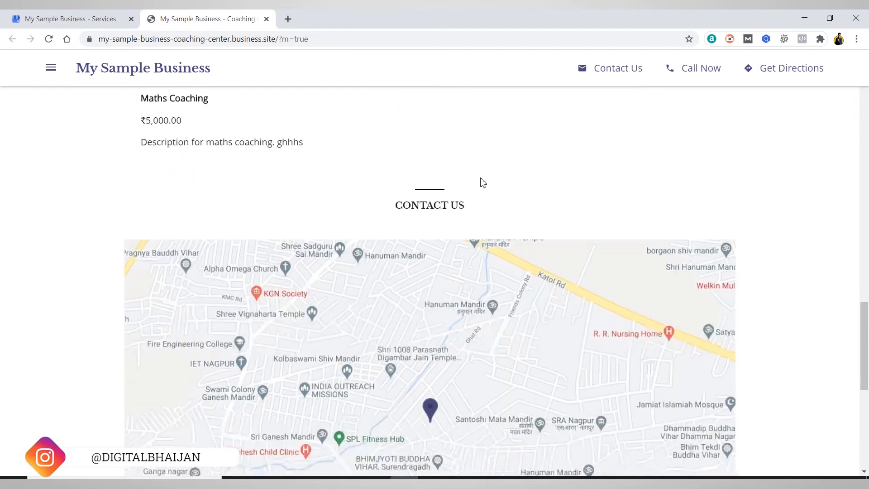
{"action": "scroll", "coordinate": [416, 189], "scroll_direction": "up", "scroll_amount": 1}
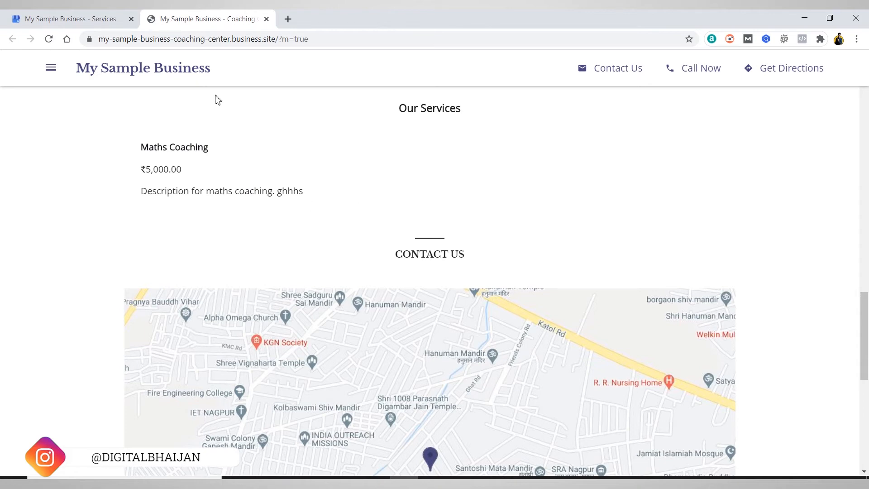
Reload the published site again and check the Our Services list for the Engineering Physics item
{"action": "left_click", "coordinate": [48, 39]}
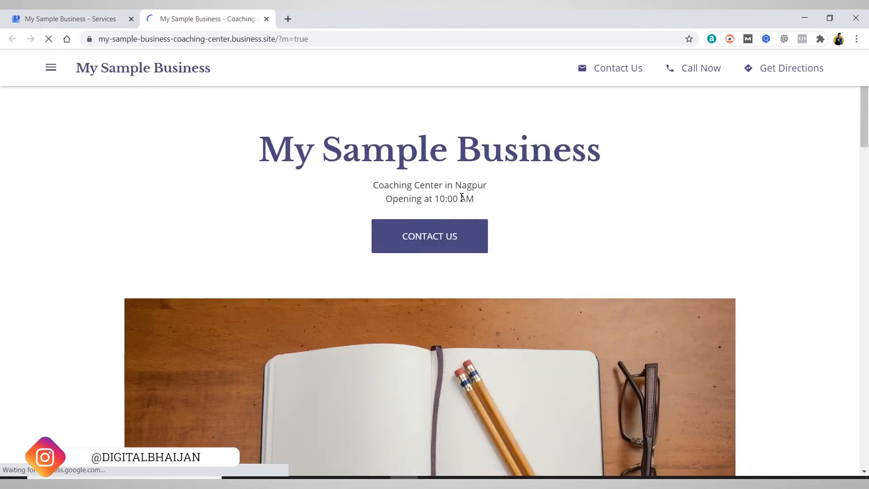
{"action": "scroll", "coordinate": [461, 199], "scroll_direction": "down", "scroll_amount": 20}
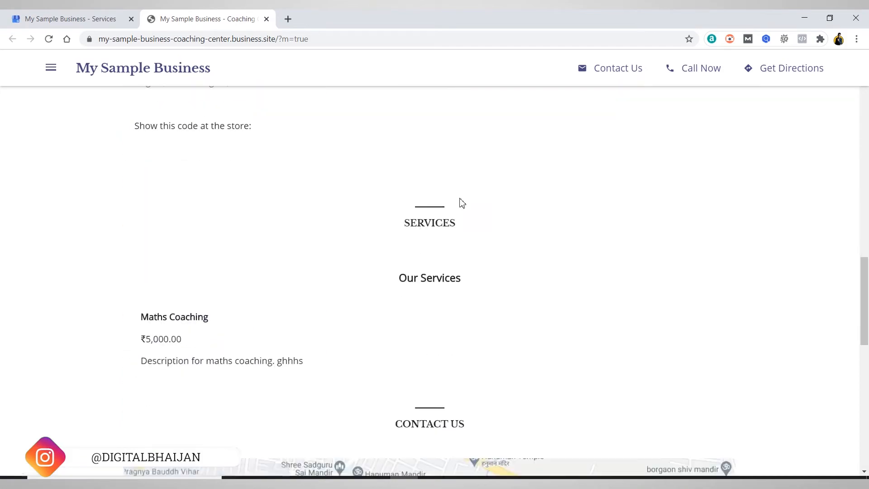
{"action": "scroll", "coordinate": [461, 198], "scroll_direction": "down", "scroll_amount": 3}
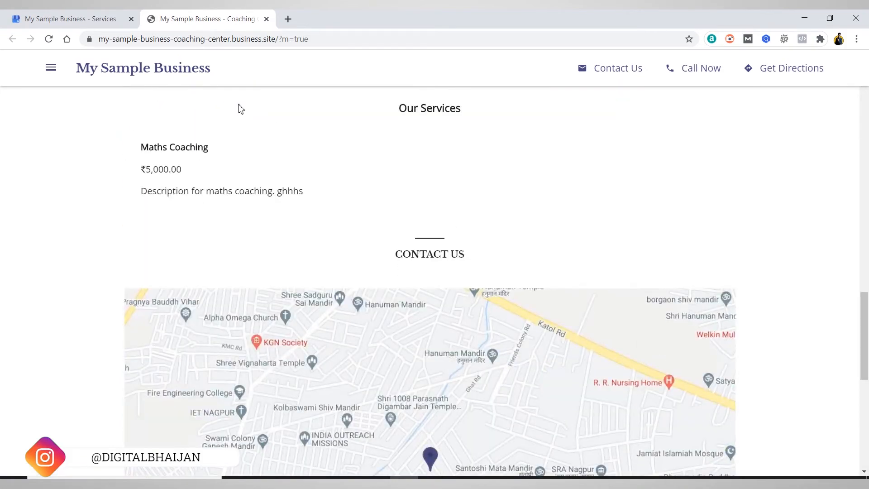
Return to the business dashboard's browser tab, open the Website editor, and examine the site preview down to the Testimonials section's verification notice
{"action": "left_click", "coordinate": [74, 14]}
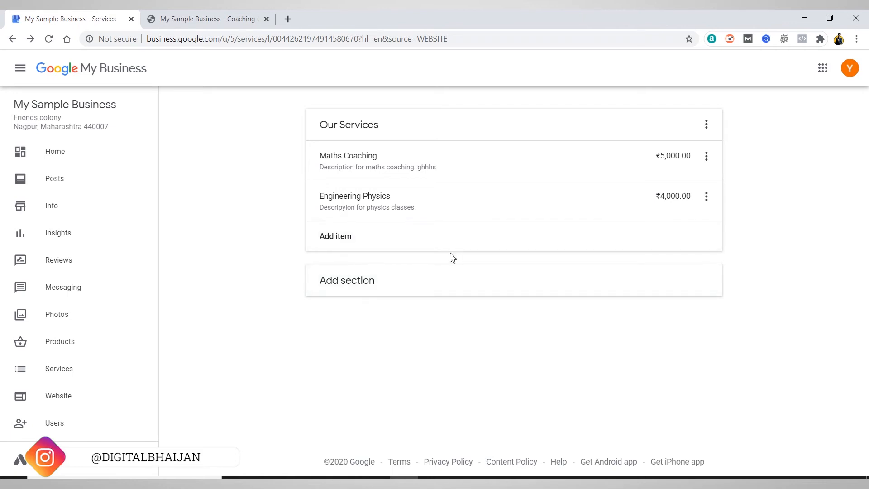
{"action": "scroll", "coordinate": [53, 316], "scroll_direction": "down", "scroll_amount": 4}
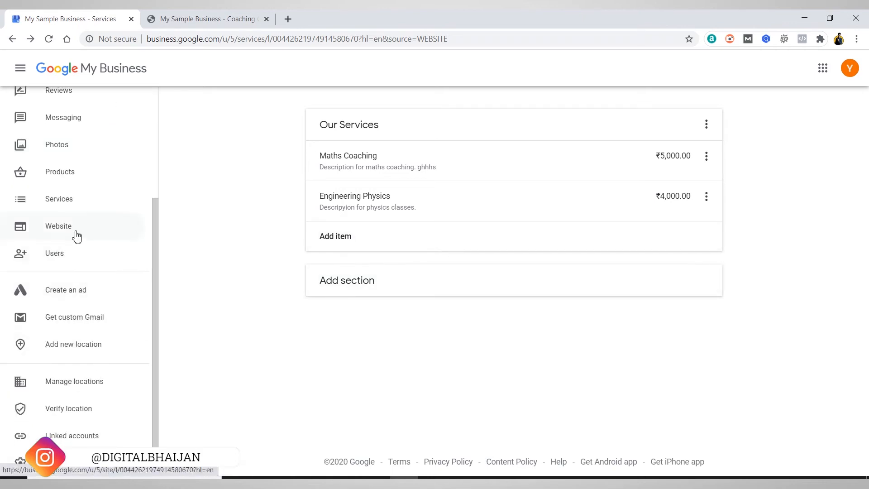
{"action": "left_click", "coordinate": [76, 235]}
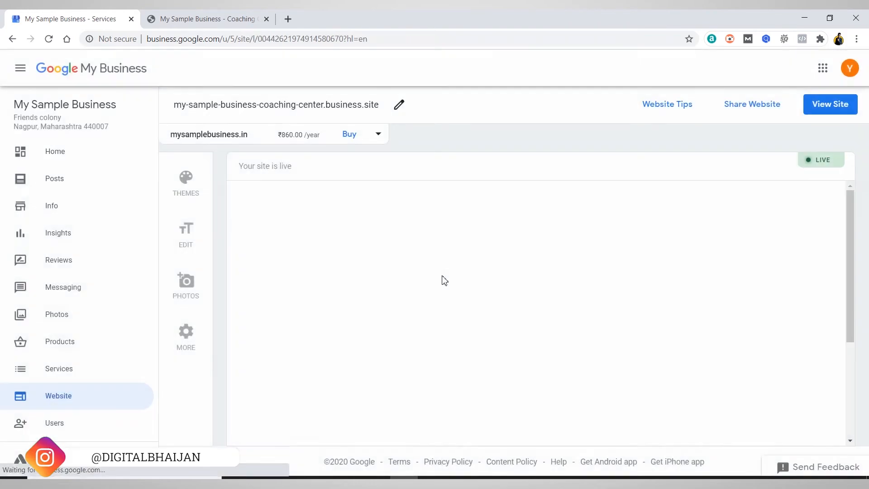
{"action": "scroll", "coordinate": [573, 324], "scroll_direction": "down", "scroll_amount": 5}
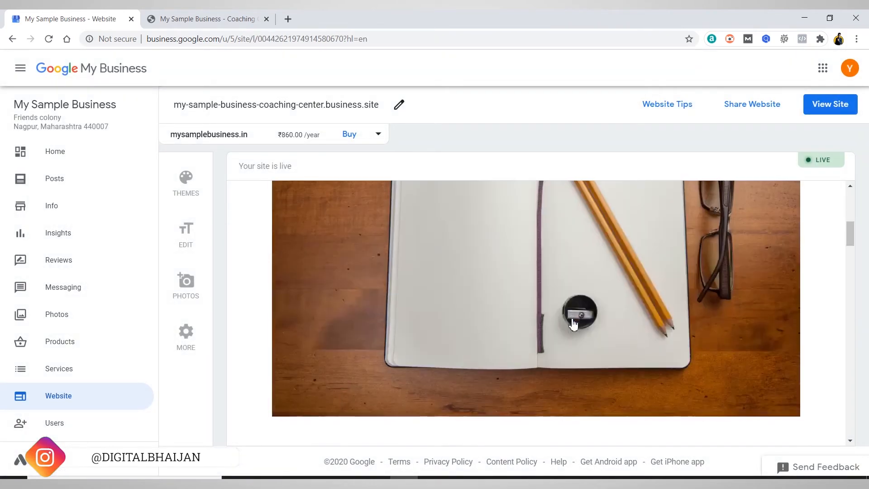
{"action": "scroll", "coordinate": [573, 324], "scroll_direction": "down", "scroll_amount": 10}
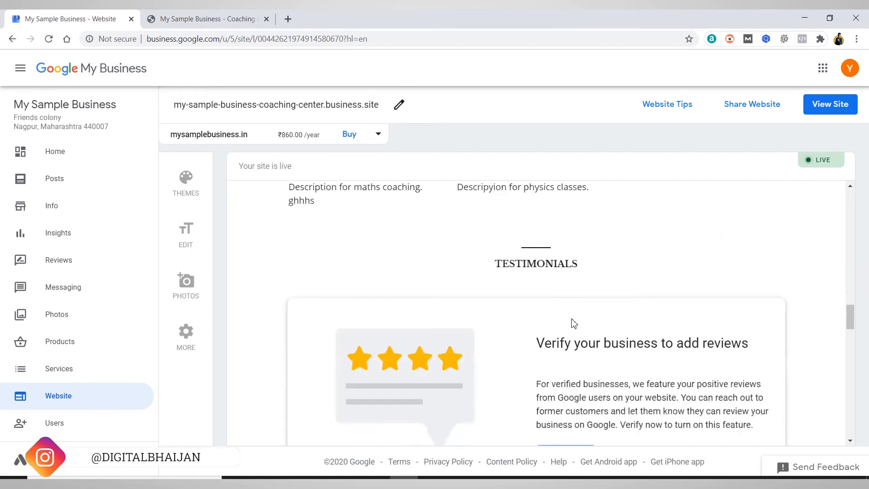
{"action": "scroll", "coordinate": [573, 323], "scroll_direction": "down", "scroll_amount": 3}
{"action": "scroll", "coordinate": [559, 311], "scroll_direction": "down", "scroll_amount": 1}
{"action": "scroll", "coordinate": [559, 311], "scroll_direction": "up", "scroll_amount": 1}
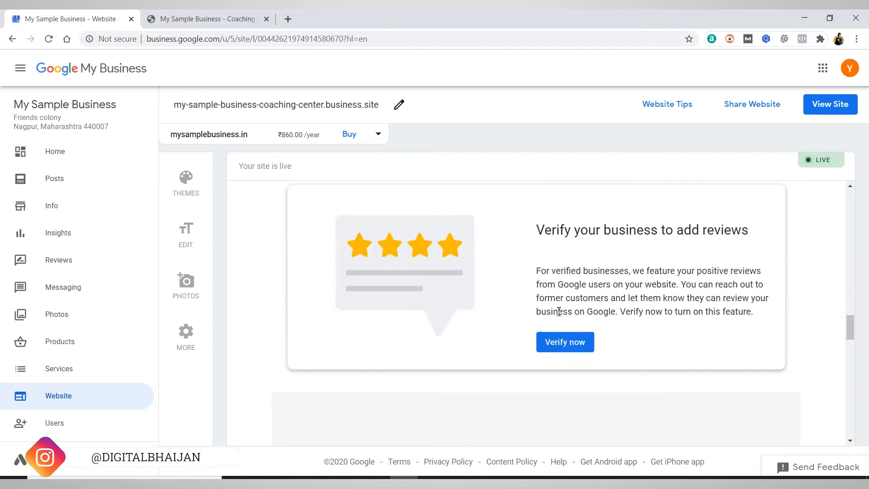
{"action": "scroll", "coordinate": [557, 322], "scroll_direction": "down", "scroll_amount": 1}
{"action": "scroll", "coordinate": [557, 322], "scroll_direction": "up", "scroll_amount": 1}
{"action": "left_click_drag", "start_coordinate": [540, 229], "coordinate": [766, 235]}
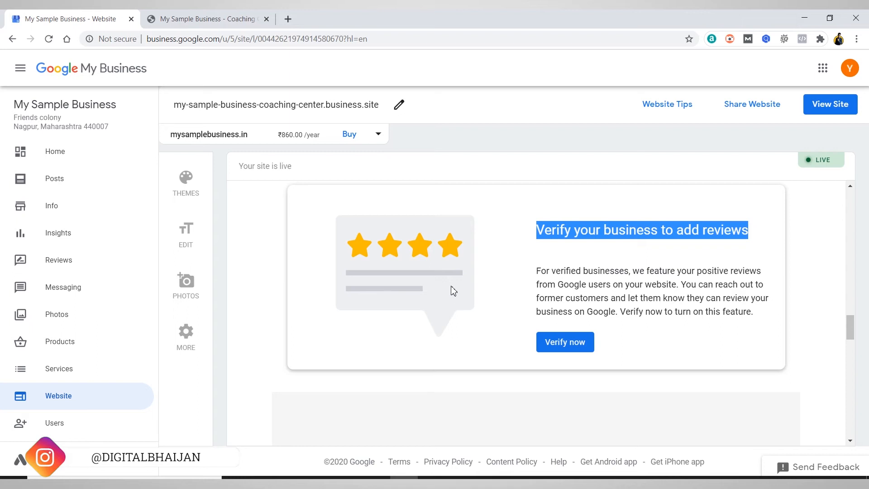
Open the About Us section of the website preview for editing and set its summary header to "About Us"
{"action": "scroll", "coordinate": [454, 335], "scroll_direction": "down", "scroll_amount": 5}
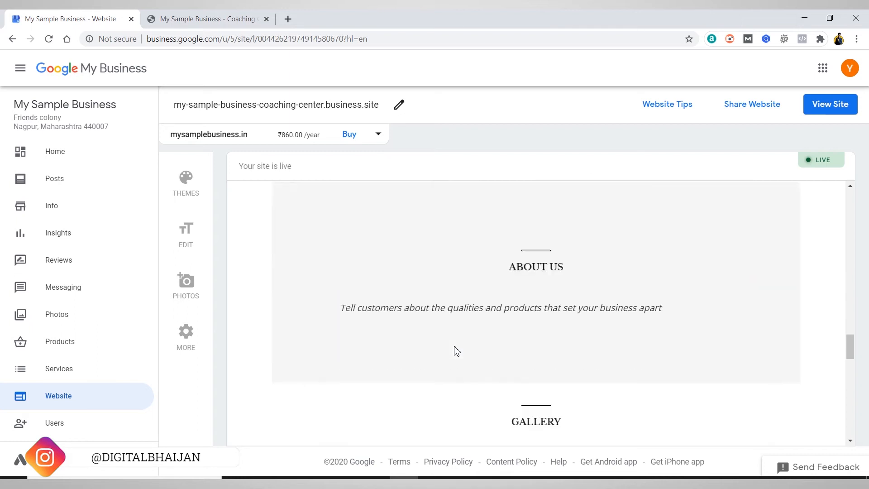
{"action": "left_click", "coordinate": [546, 248]}
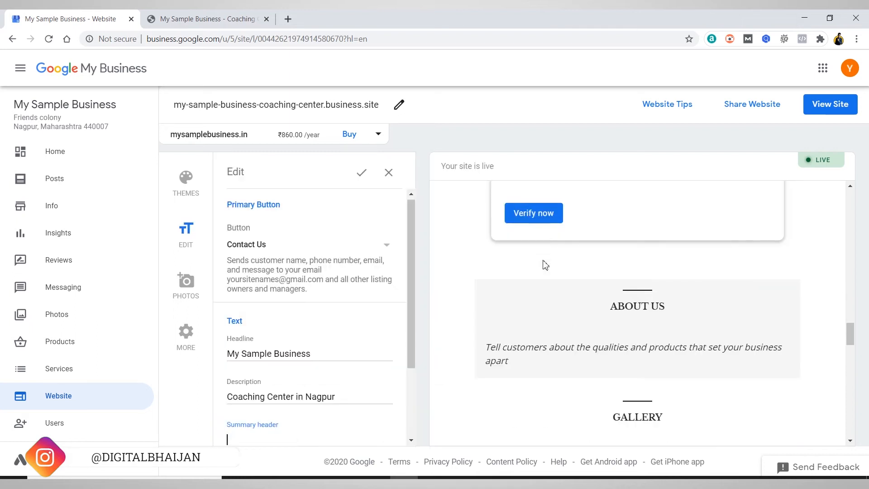
{"action": "scroll", "coordinate": [290, 362], "scroll_direction": "down", "scroll_amount": 2}
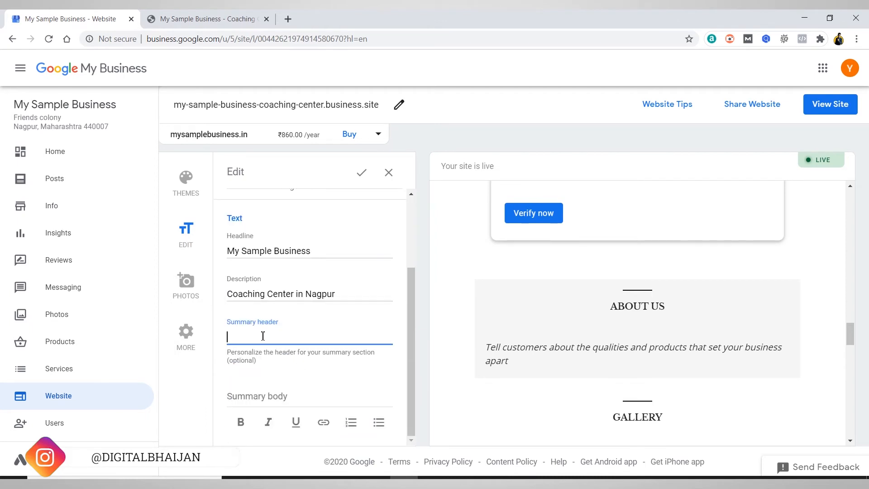
{"action": "type", "text": "Abo"}
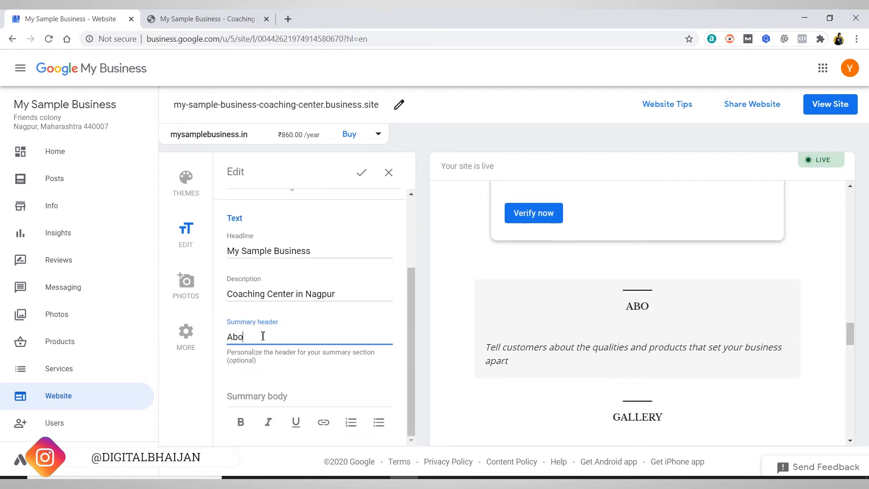
{"action": "type", "text": "ut Us"}
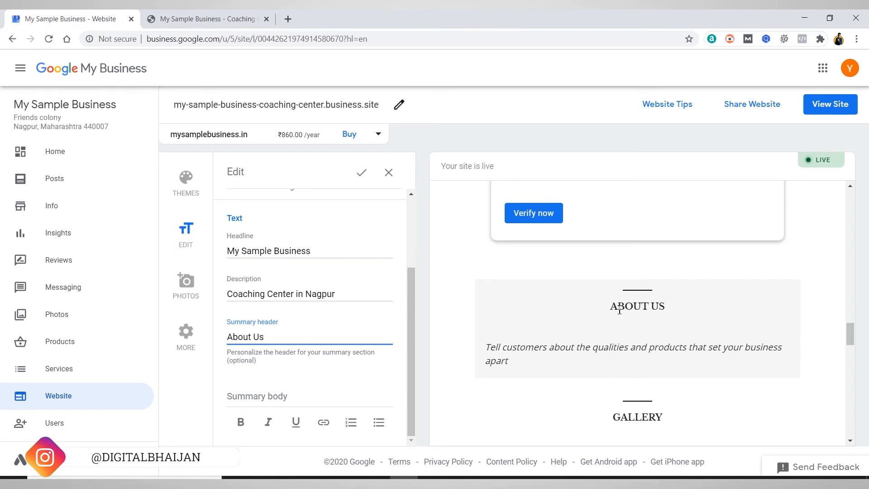
Enter "Your business information." as the summary body and save the website text edits
{"action": "left_click", "coordinate": [282, 399]}
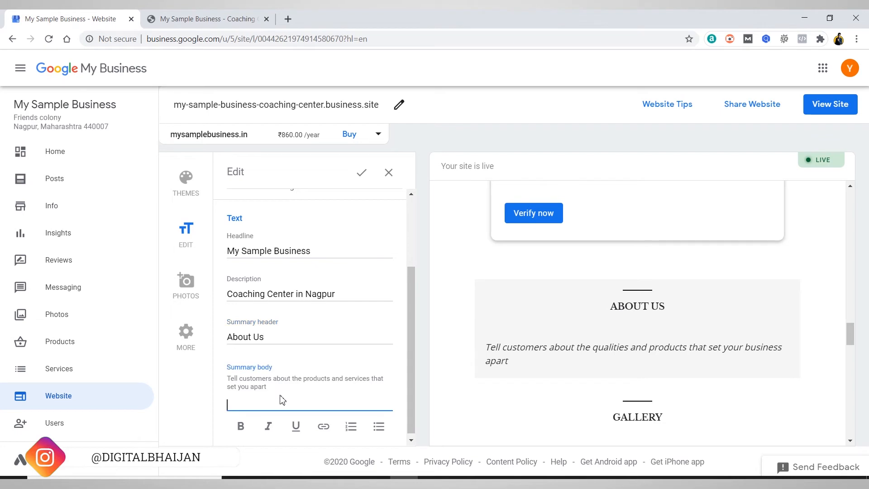
{"action": "type", "text": "Your business information"}
{"action": "scroll", "coordinate": [300, 378], "scroll_direction": "down", "scroll_amount": 1}
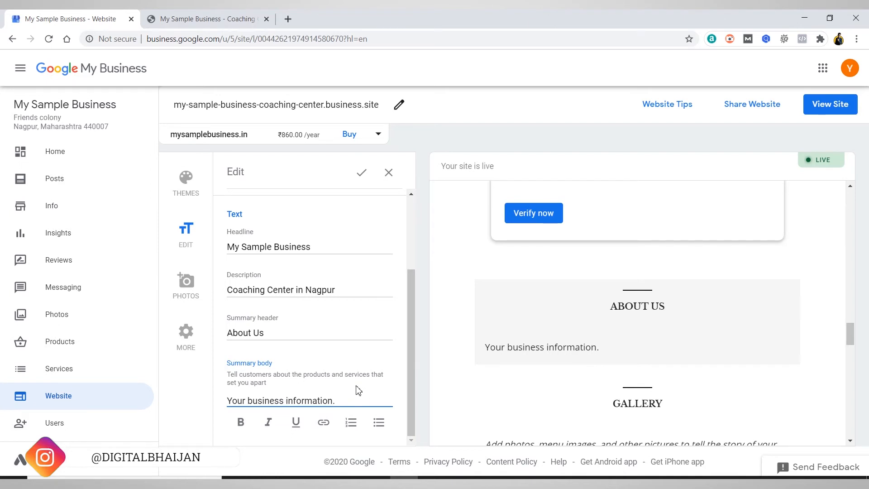
{"action": "left_click", "coordinate": [362, 176]}
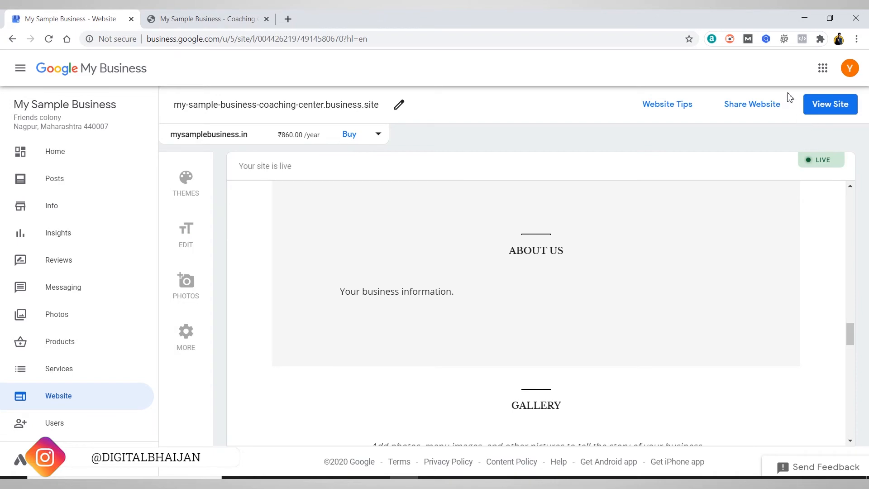
View the published site, close the duplicate site tab, and examine the Services, About Us and Contact Us sections
{"action": "left_click", "coordinate": [831, 104]}
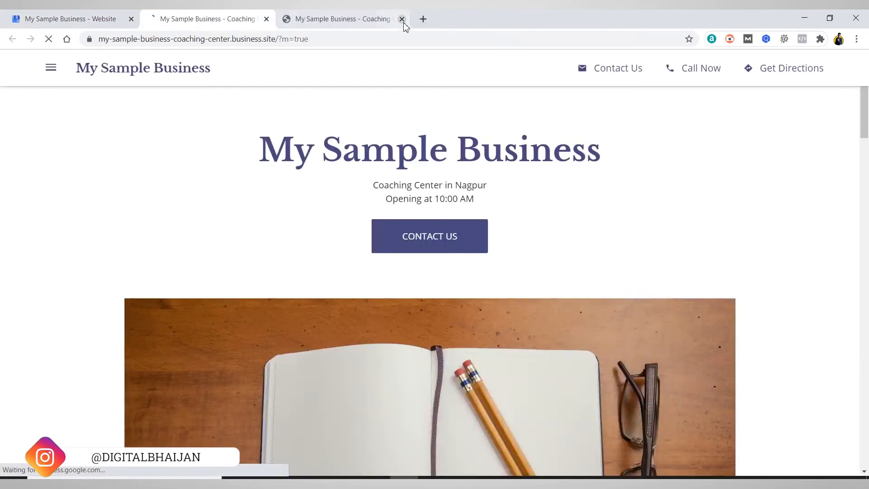
{"action": "left_click", "coordinate": [402, 19]}
{"action": "scroll", "coordinate": [514, 194], "scroll_direction": "down", "scroll_amount": 15}
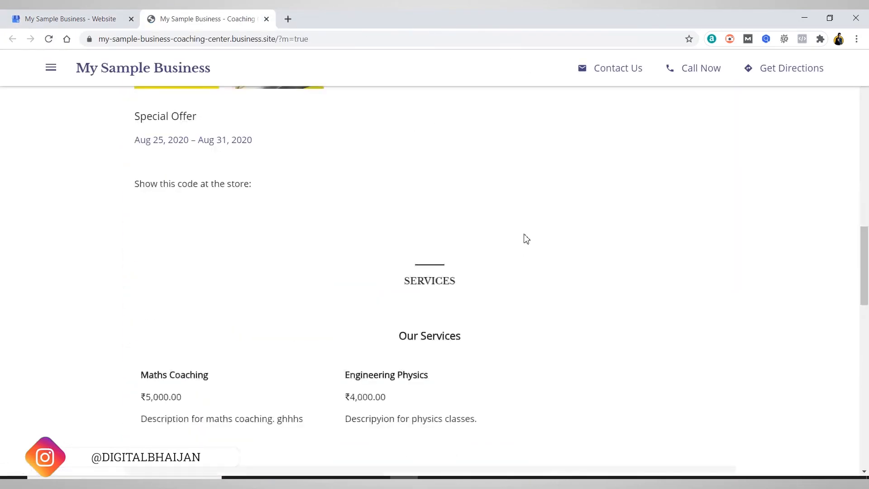
{"action": "scroll", "coordinate": [525, 237], "scroll_direction": "down", "scroll_amount": 5}
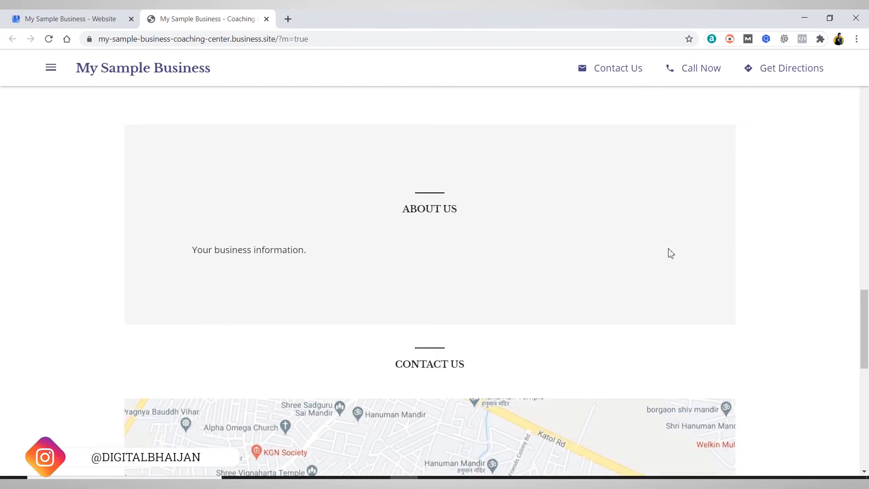
{"action": "scroll", "coordinate": [534, 394], "scroll_direction": "down", "scroll_amount": 4}
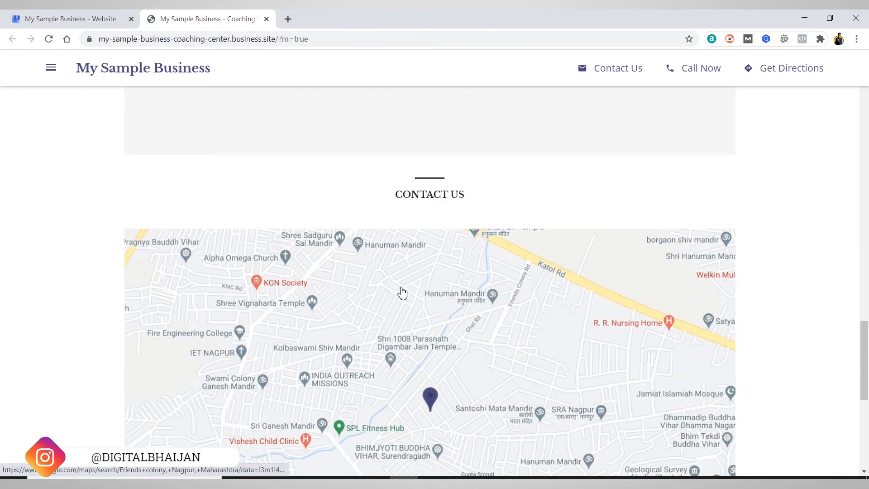
{"action": "scroll", "coordinate": [402, 295], "scroll_direction": "down", "scroll_amount": 3}
Return to the website editor, look at the image upload dialog of the Gallery section, and cancel it without adding a photo
{"action": "left_click", "coordinate": [108, 19]}
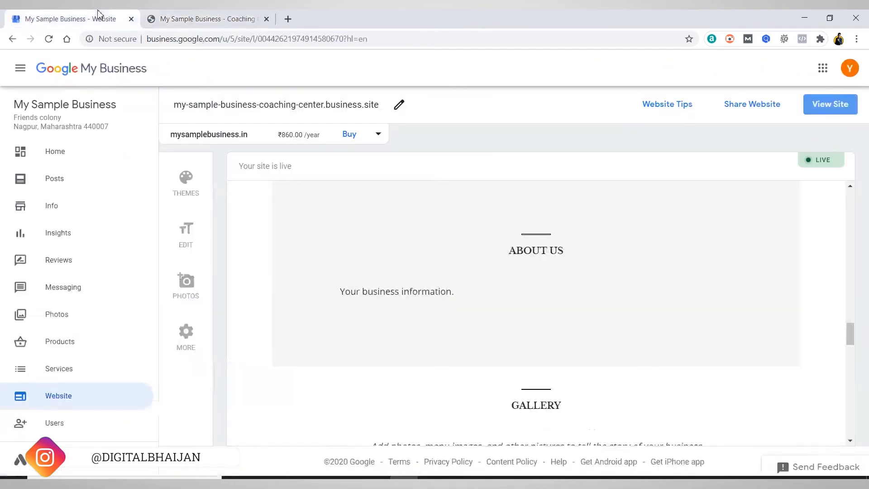
{"action": "scroll", "coordinate": [443, 312], "scroll_direction": "down", "scroll_amount": 5}
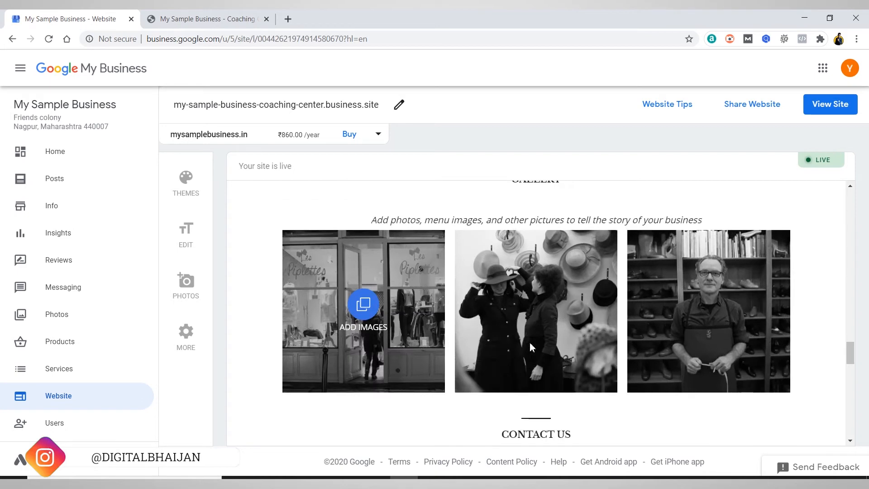
{"action": "scroll", "coordinate": [532, 347], "scroll_direction": "up", "scroll_amount": 1}
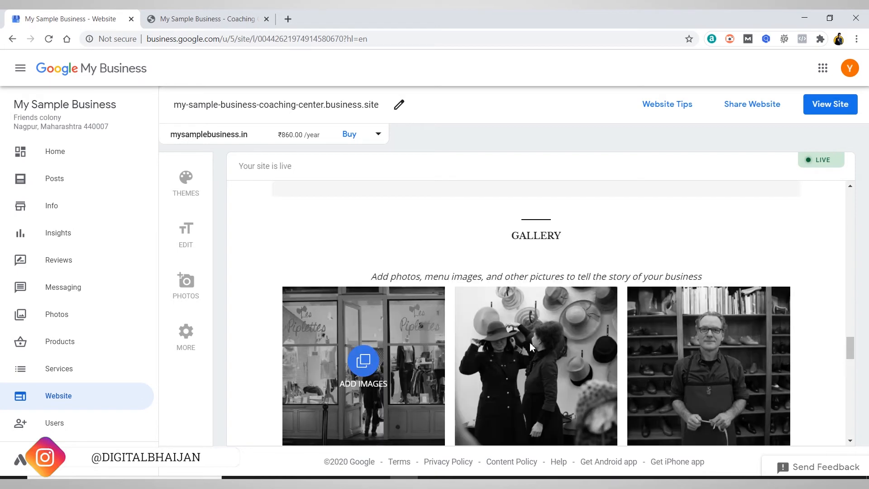
{"action": "left_click", "coordinate": [359, 370]}
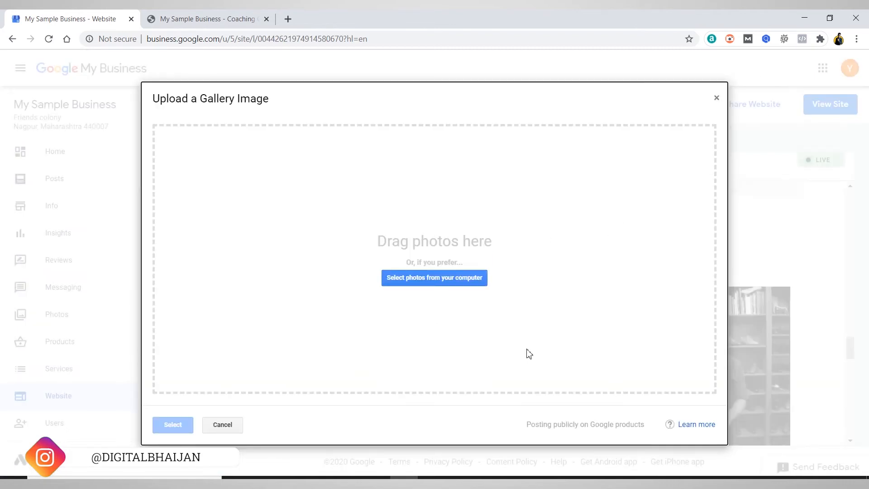
{"action": "left_click", "coordinate": [222, 426]}
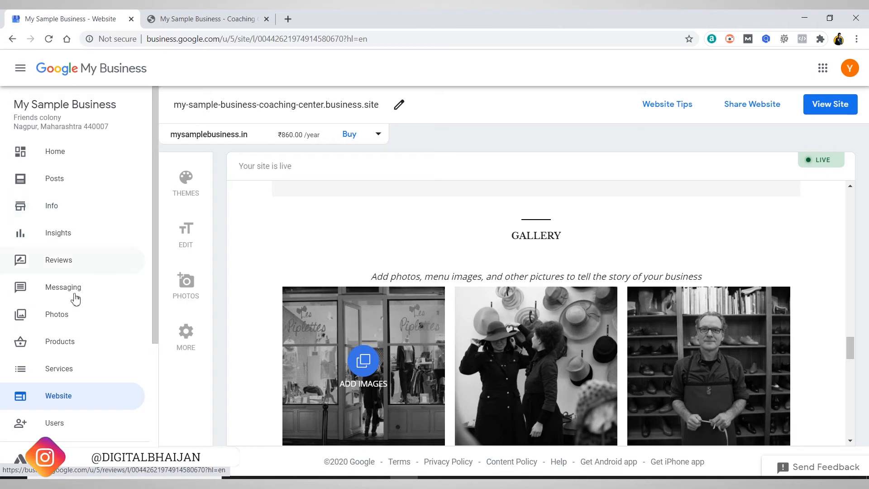
Open the Photos page and look through the Video, Interior, Exterior, At work, Team and Identity categories and the Overview cards
{"action": "left_click", "coordinate": [68, 316]}
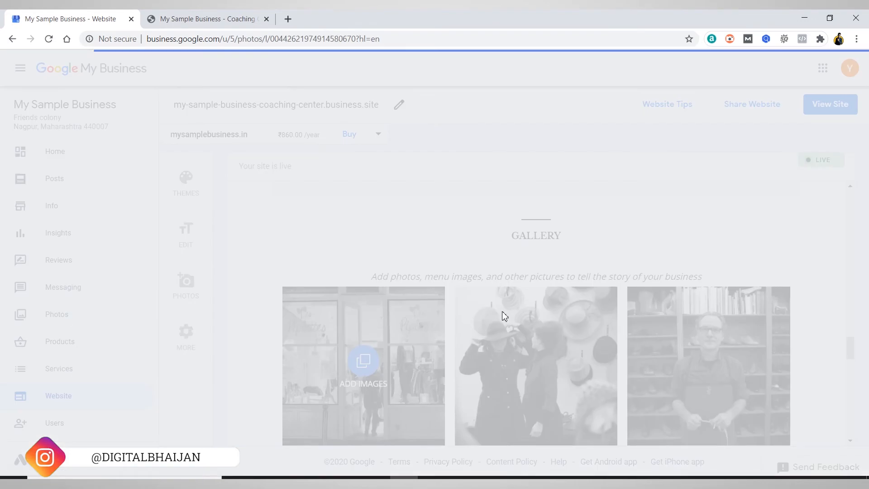
{"action": "scroll", "coordinate": [303, 327], "scroll_direction": "down", "scroll_amount": 2}
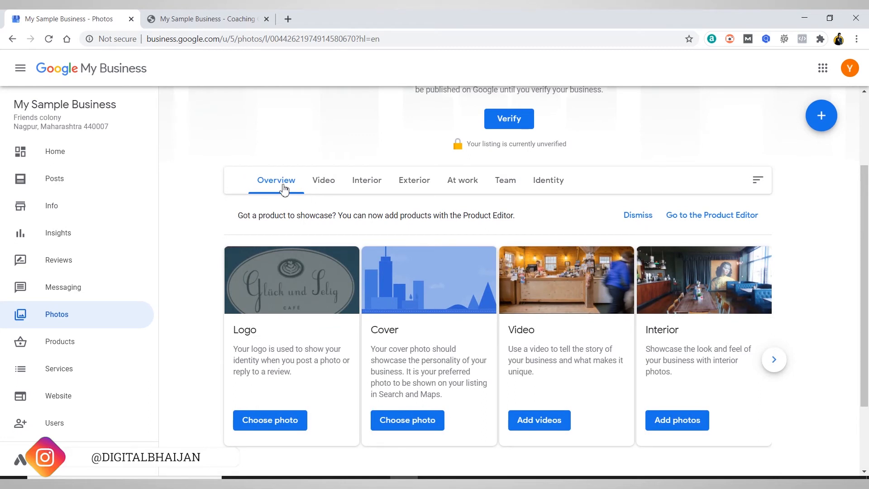
{"action": "left_click", "coordinate": [319, 185]}
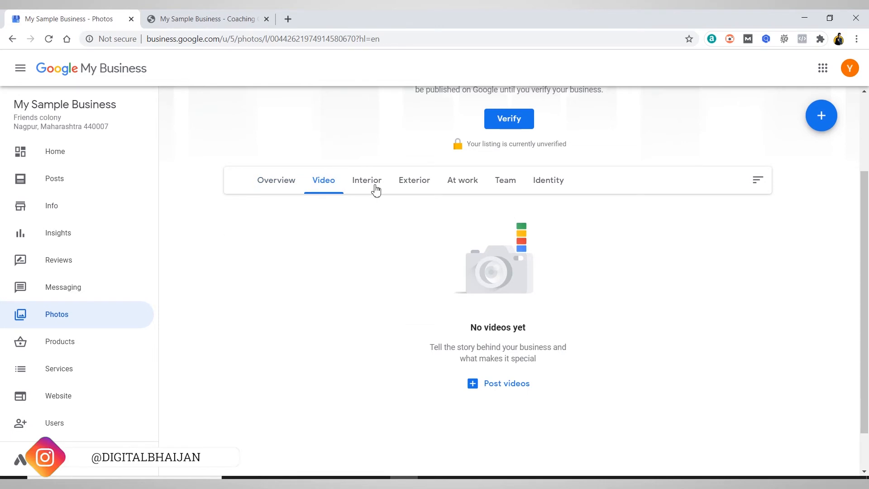
{"action": "left_click", "coordinate": [376, 190]}
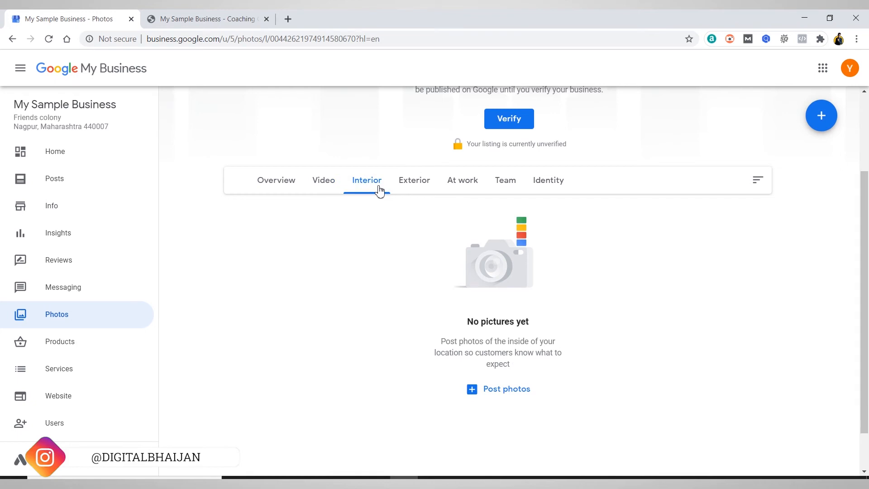
{"action": "left_click", "coordinate": [418, 185]}
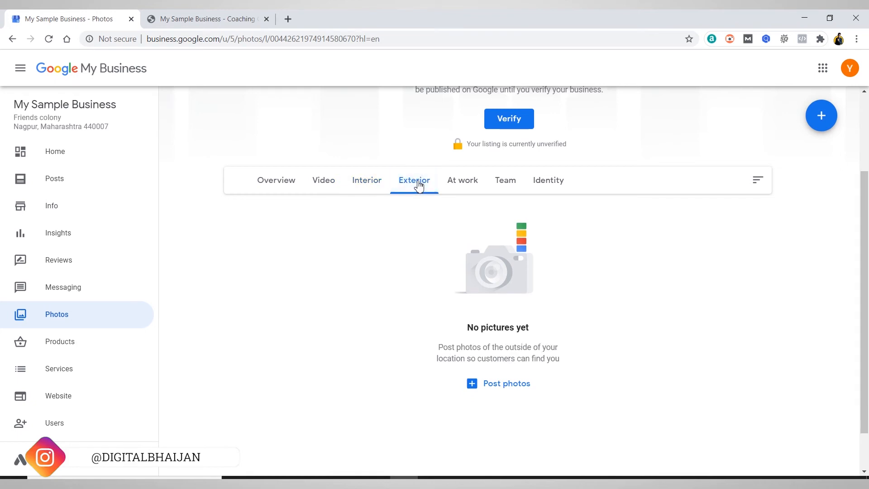
{"action": "left_click", "coordinate": [464, 186]}
{"action": "left_click", "coordinate": [506, 187]}
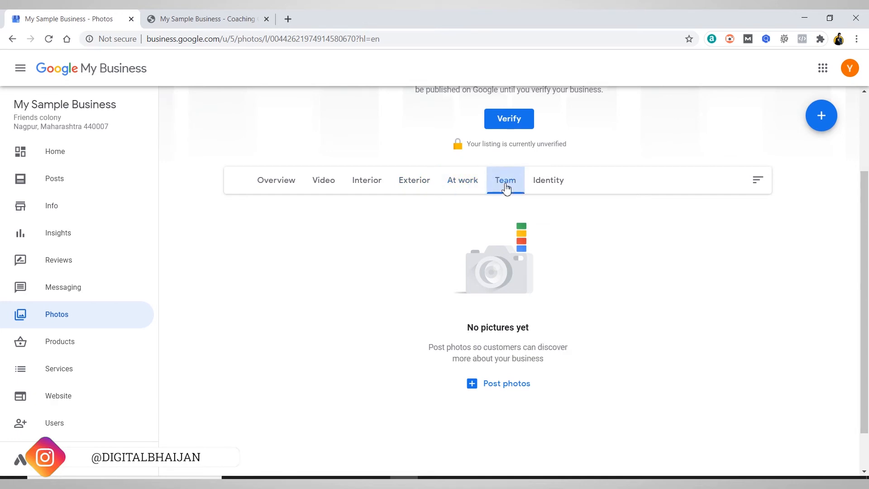
{"action": "left_click", "coordinate": [549, 187]}
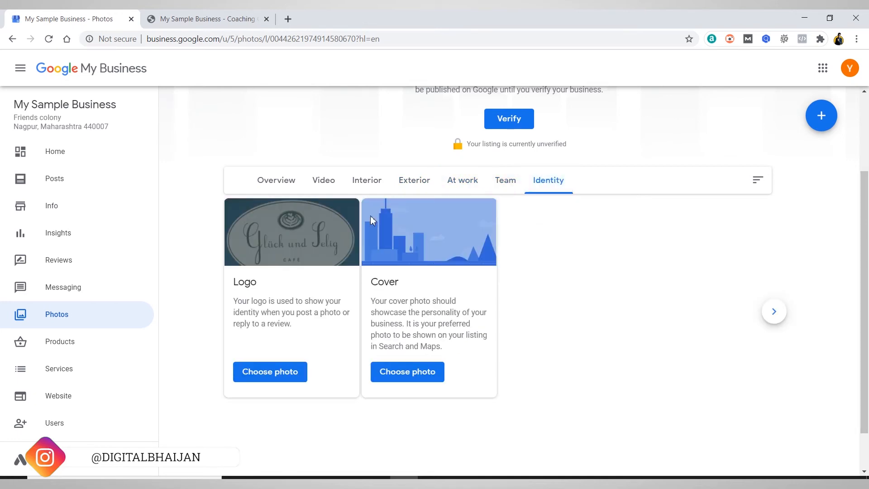
{"action": "left_click", "coordinate": [281, 185]}
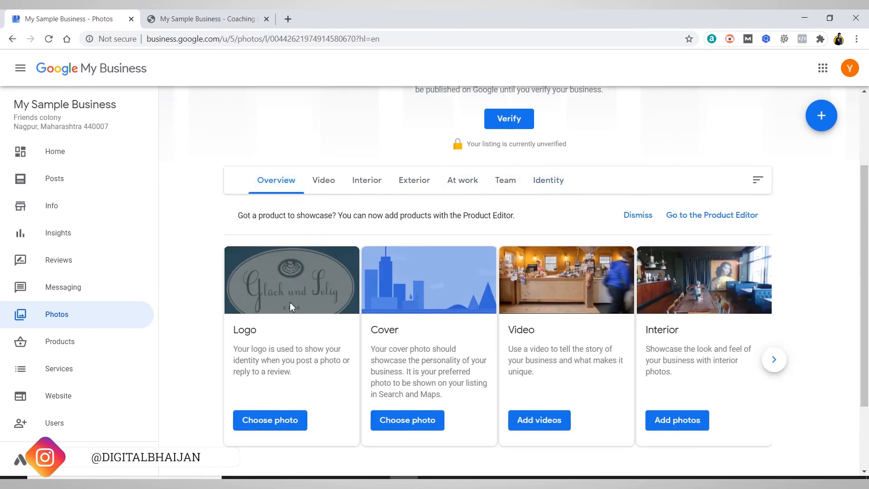
{"action": "scroll", "coordinate": [457, 349], "scroll_direction": "down", "scroll_amount": 2}
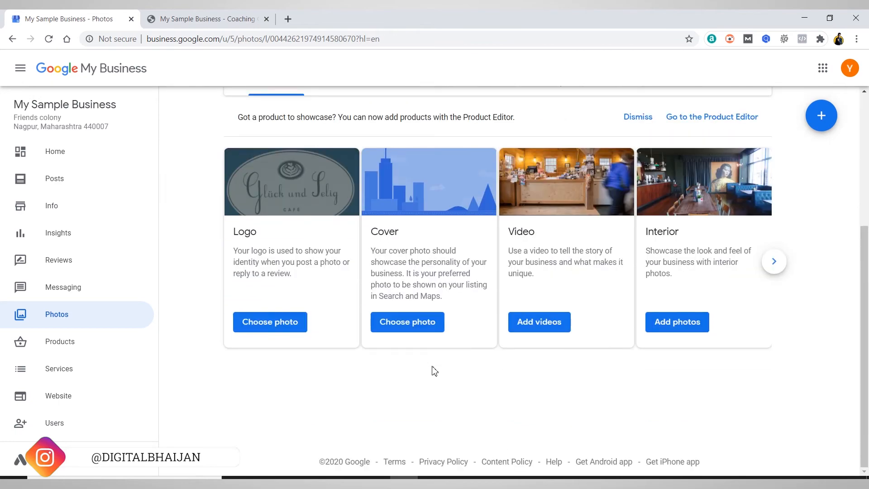
{"action": "scroll", "coordinate": [354, 376], "scroll_direction": "up", "scroll_amount": 4}
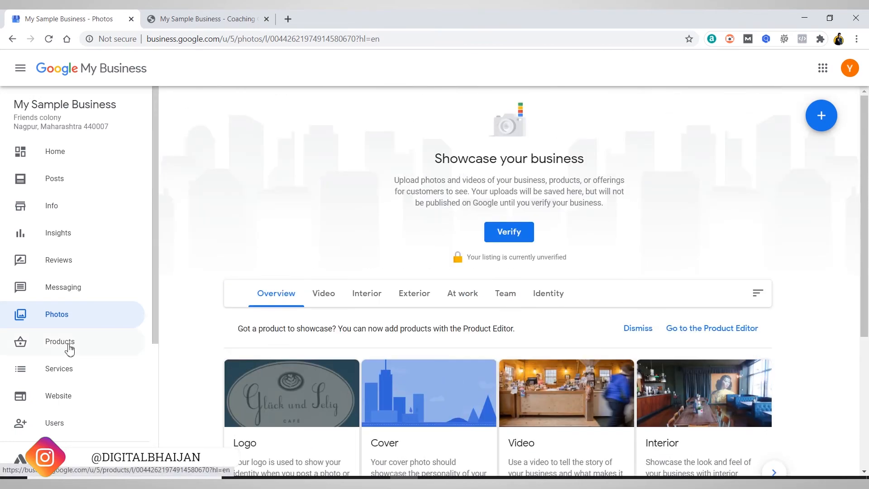
Open the Products page, glance at the Website page, and return to the product introduction
{"action": "left_click", "coordinate": [68, 346]}
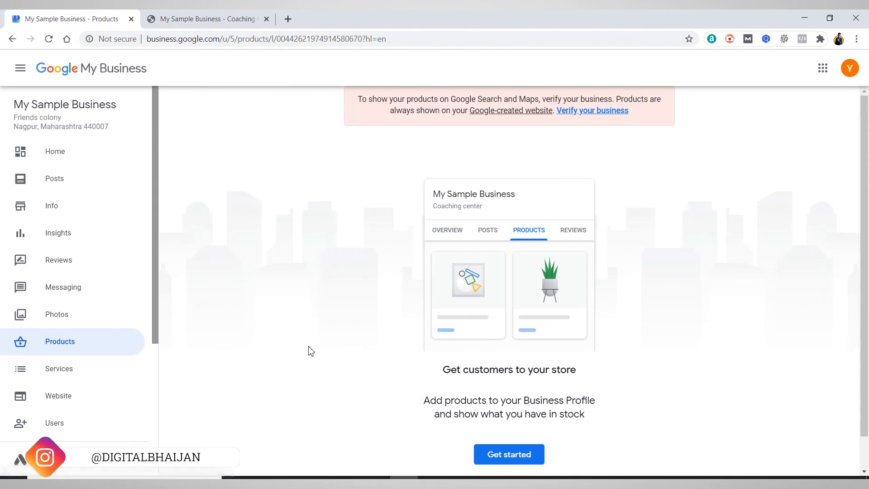
{"action": "scroll", "coordinate": [560, 303], "scroll_direction": "down", "scroll_amount": 1}
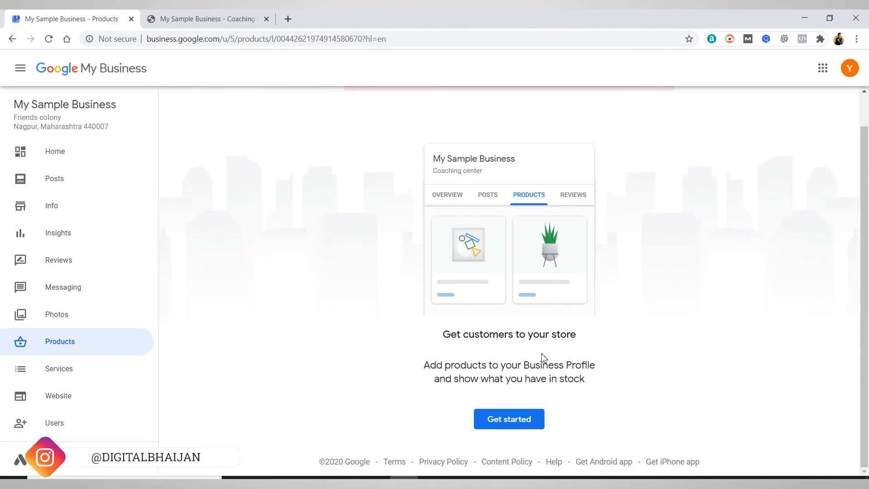
{"action": "left_click", "coordinate": [76, 401]}
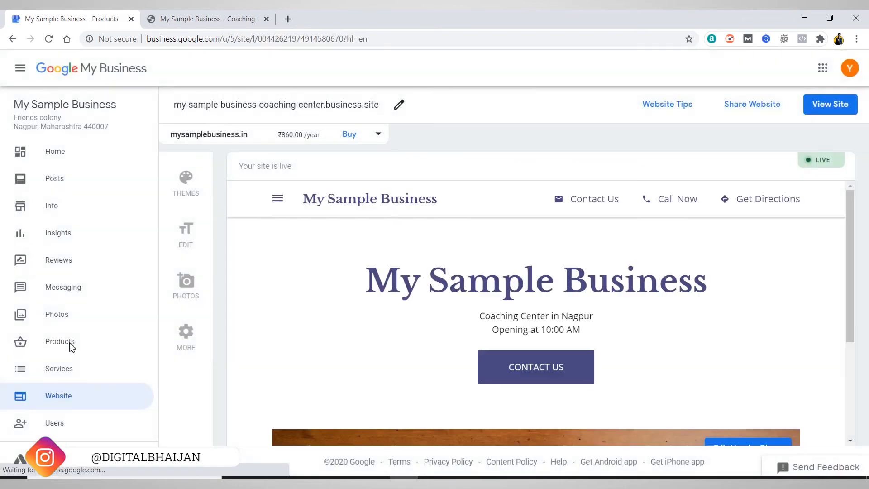
{"action": "left_click", "coordinate": [71, 348]}
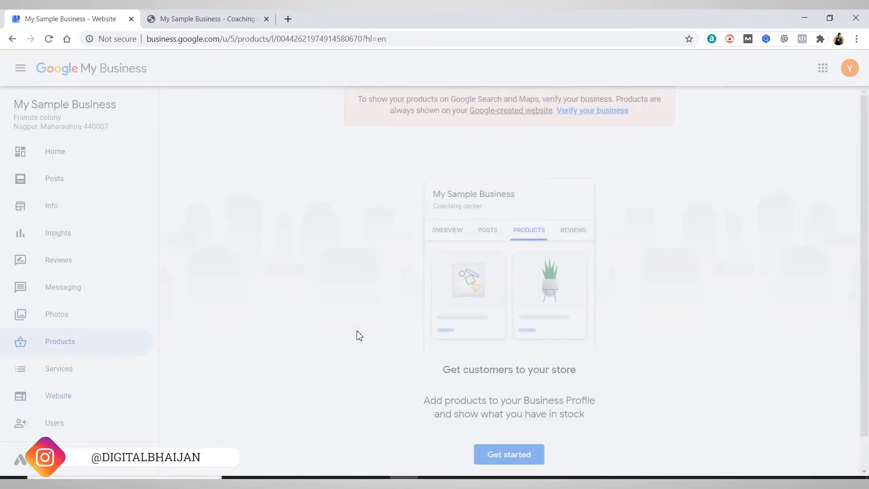
{"action": "scroll", "coordinate": [557, 435], "scroll_direction": "down", "scroll_amount": 1}
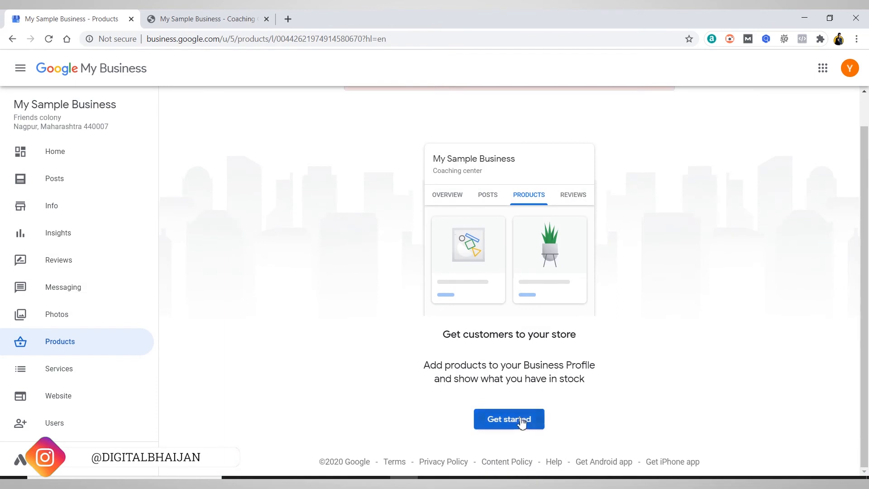
Start a new product and upload the image "How to find your Level of content writing - 5" as its photo
{"action": "left_click", "coordinate": [495, 419]}
{"action": "left_click", "coordinate": [423, 203]}
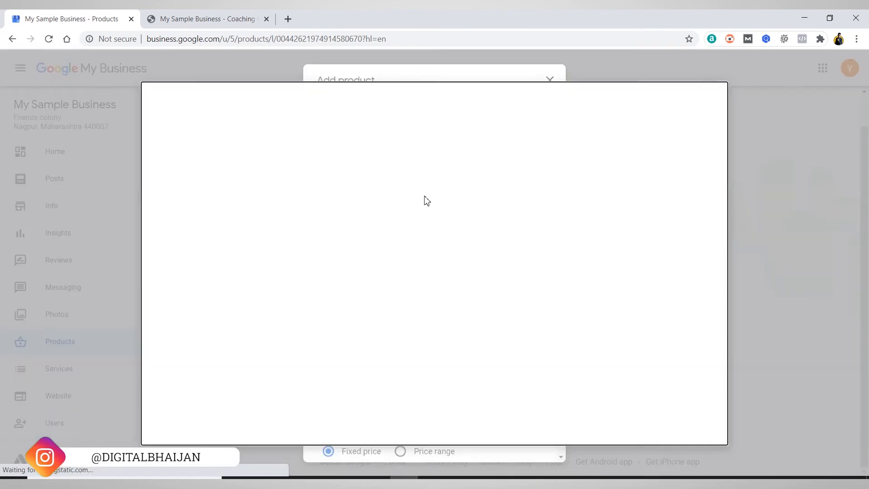
{"action": "left_click", "coordinate": [423, 295]}
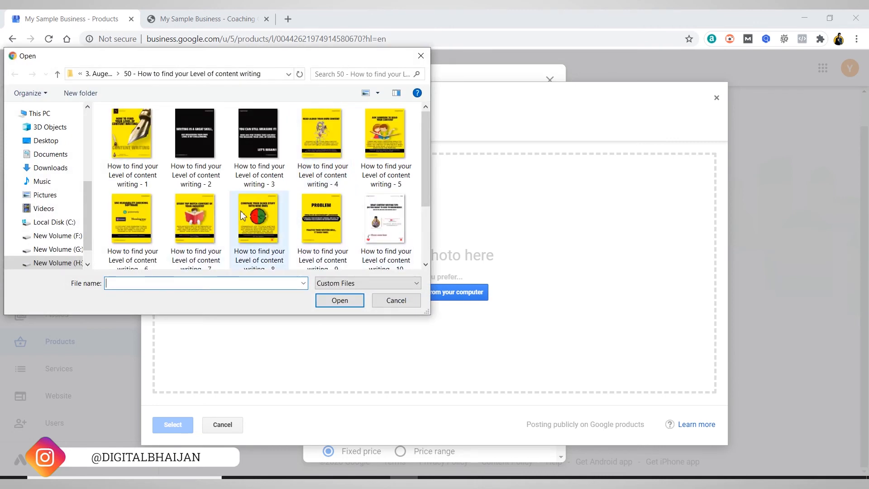
{"action": "left_click", "coordinate": [369, 154]}
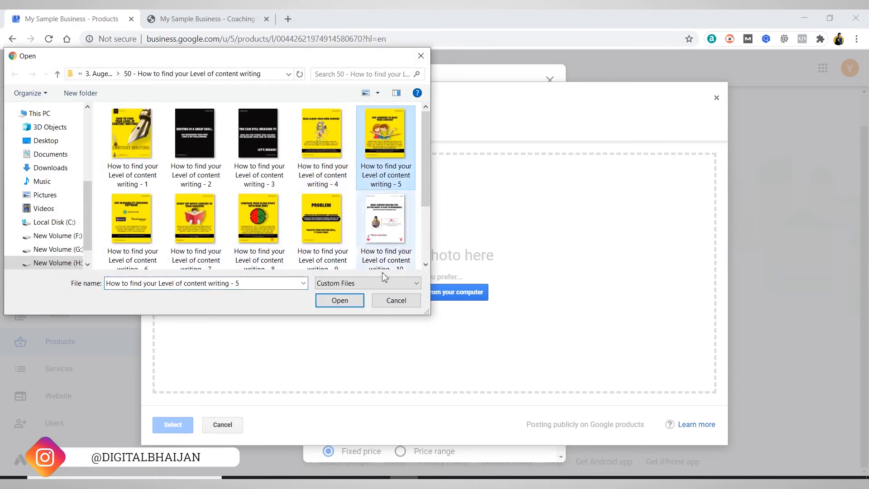
{"action": "left_click", "coordinate": [352, 302]}
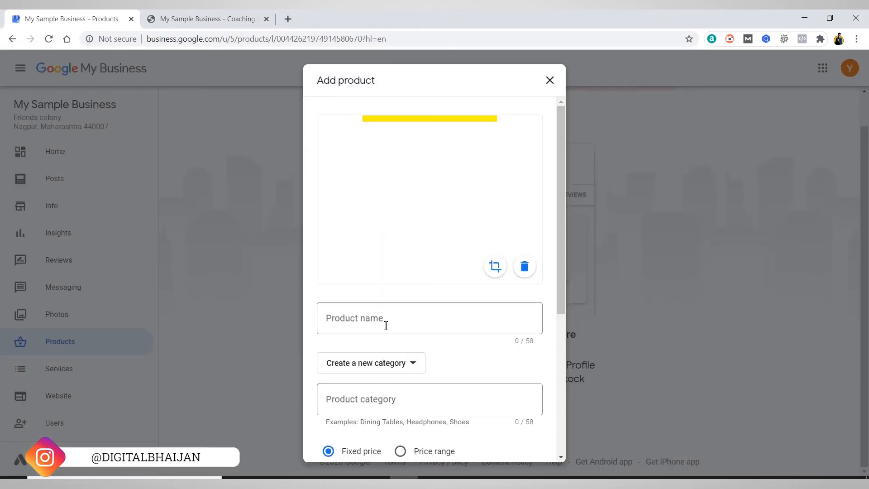
Name the product "Math Book" and create the new category "Mathametics" for it
{"action": "left_click", "coordinate": [371, 323]}
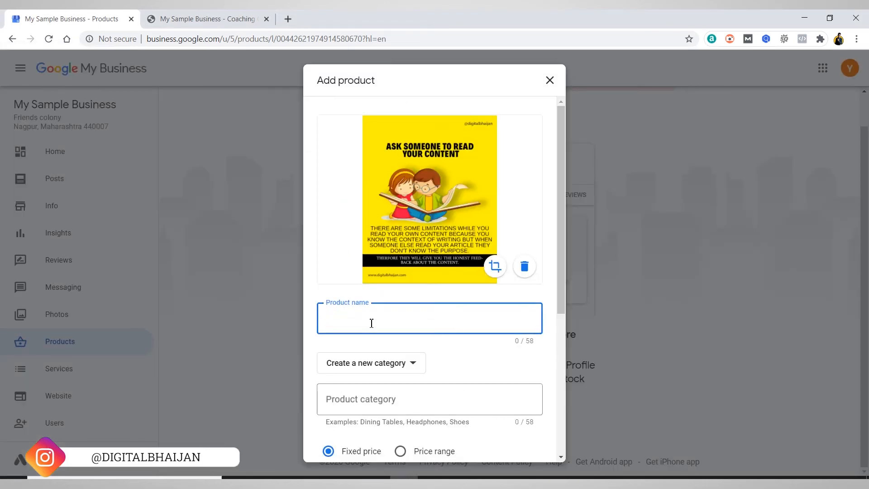
{"action": "type", "text": "Math Book"}
{"action": "left_click", "coordinate": [398, 362]}
{"action": "left_click", "coordinate": [395, 376]}
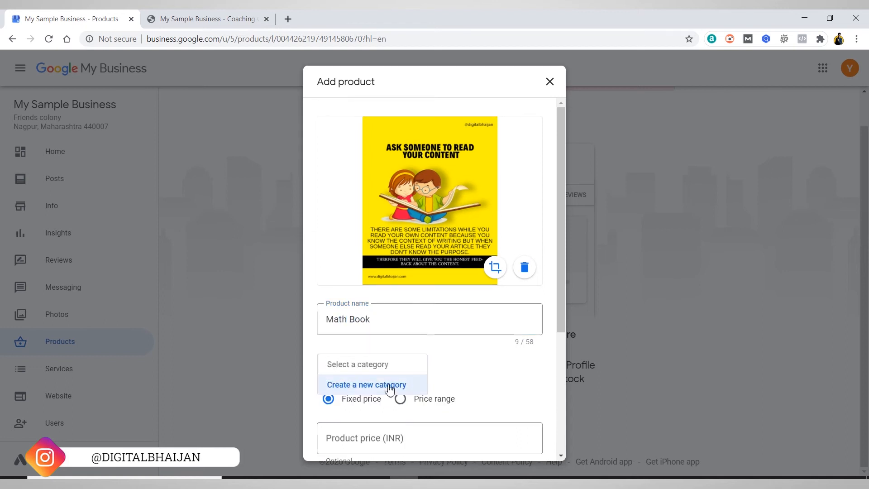
{"action": "left_click", "coordinate": [388, 392]}
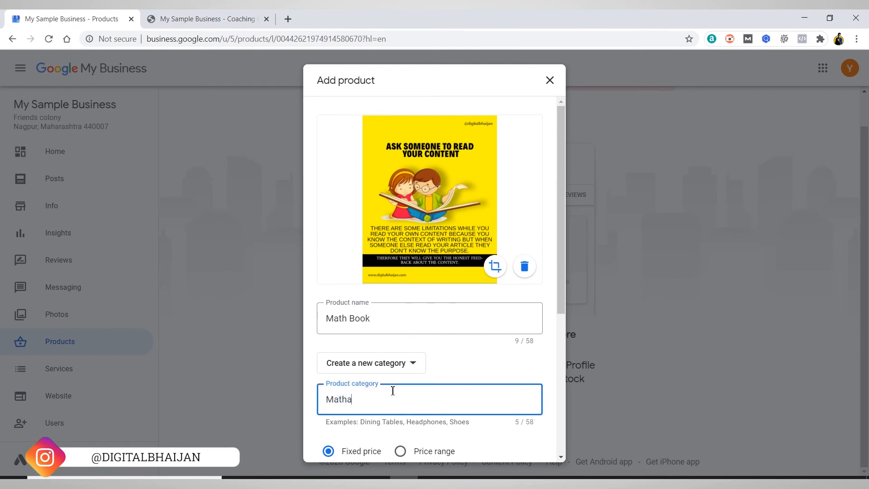
{"action": "type", "text": "Mathametics"}
Give the product a fixed price of 1500 INR and the description "Description for book.", and save it
{"action": "scroll", "coordinate": [406, 414], "scroll_direction": "down", "scroll_amount": 3}
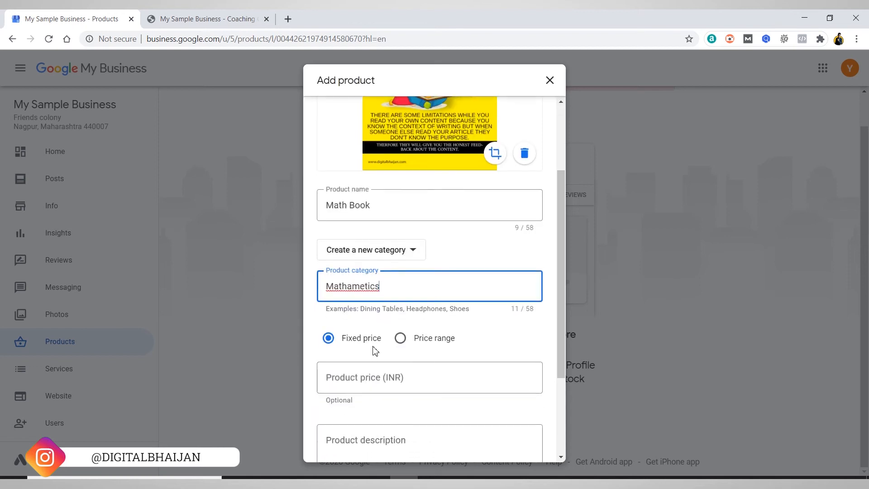
{"action": "left_click", "coordinate": [367, 377]}
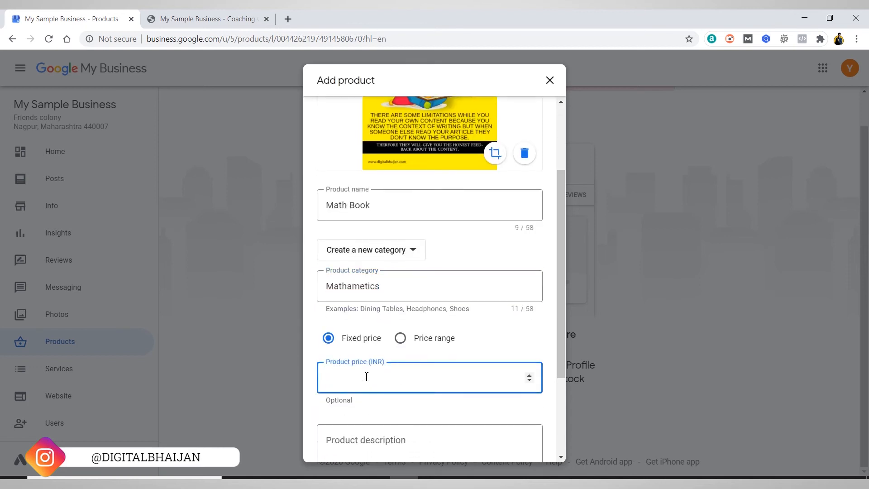
{"action": "type", "text": "1500"}
{"action": "scroll", "coordinate": [393, 428], "scroll_direction": "down", "scroll_amount": 3}
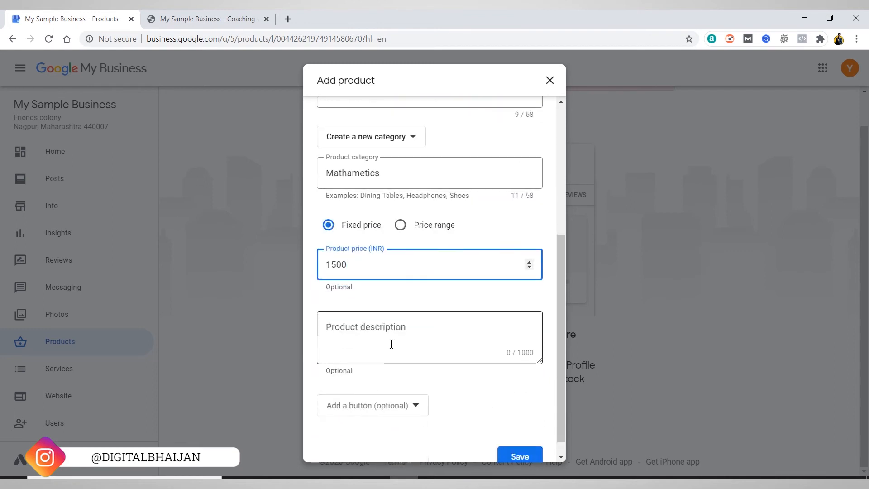
{"action": "left_click", "coordinate": [392, 344]}
{"action": "type", "text": "Description"}
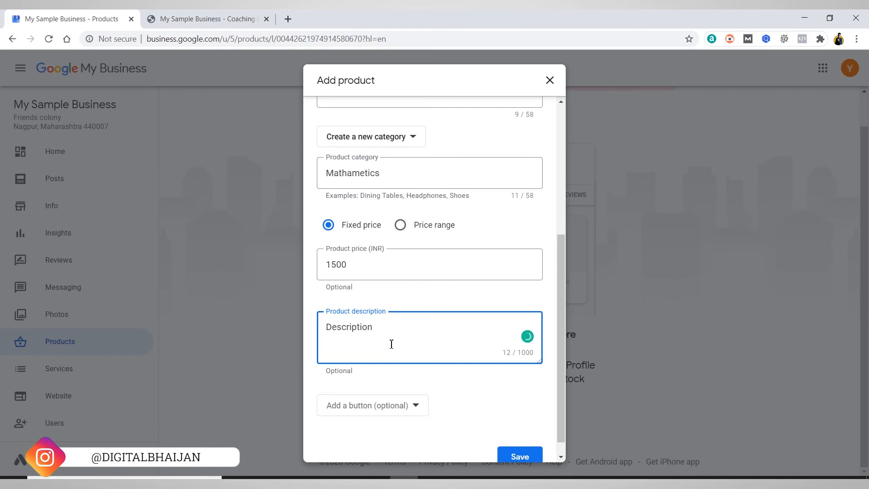
{"action": "type", "text": " for book."}
{"action": "scroll", "coordinate": [425, 335], "scroll_direction": "down", "scroll_amount": 1}
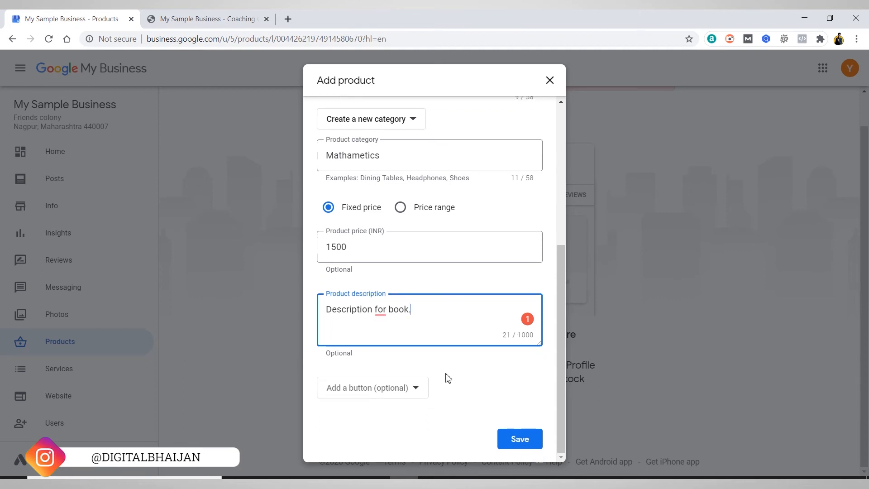
{"action": "left_click", "coordinate": [522, 440]}
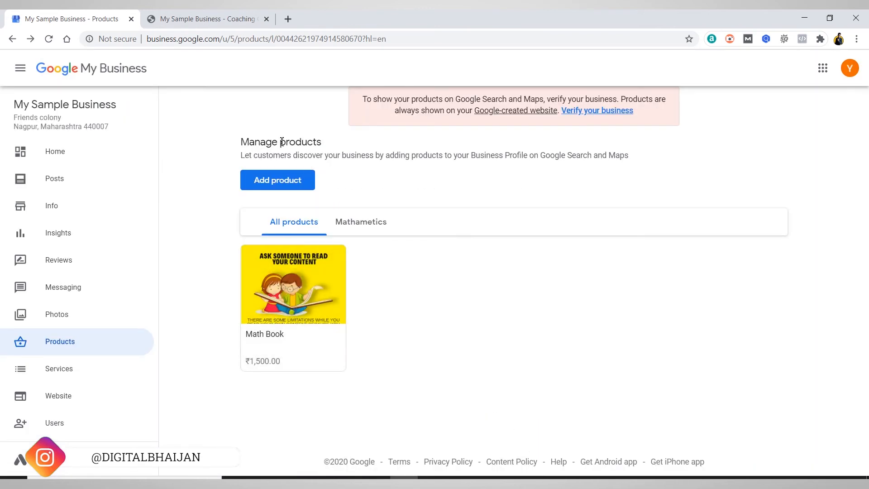
Switch to the published site, reload it, and check the Gallery section for the uploaded product image
{"action": "left_click", "coordinate": [205, 18]}
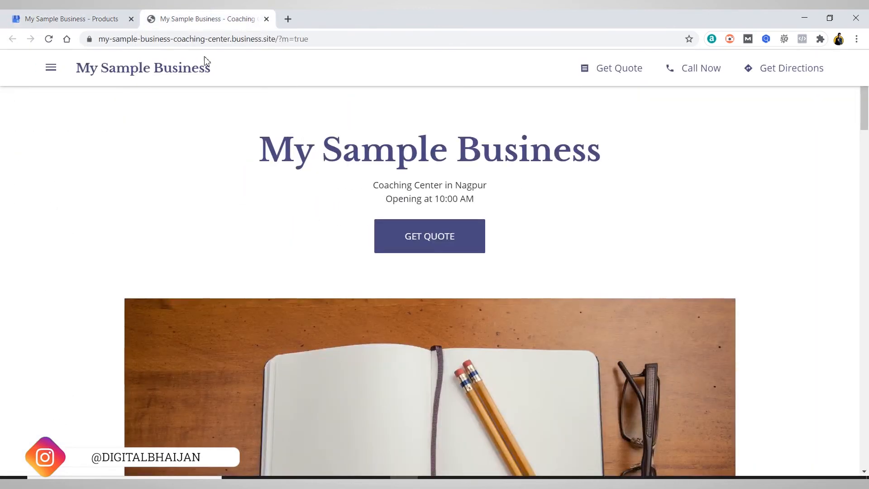
{"action": "left_click", "coordinate": [49, 40]}
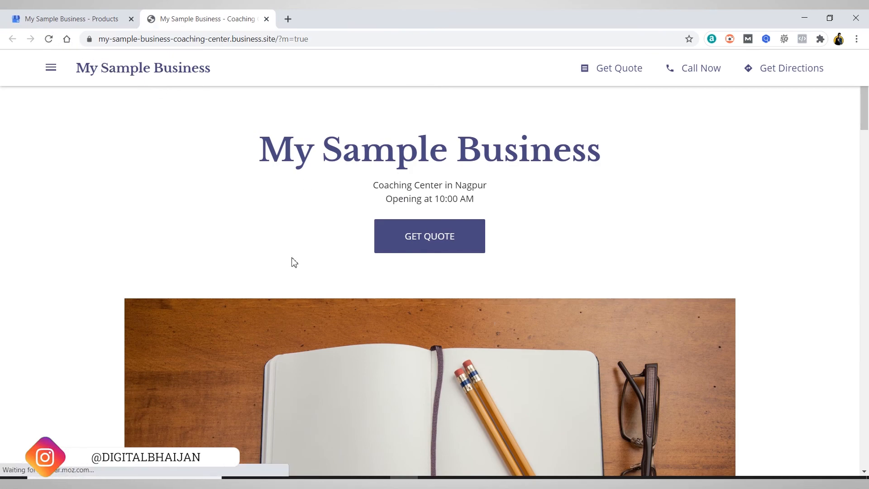
{"action": "scroll", "coordinate": [292, 260], "scroll_direction": "down", "scroll_amount": 12}
{"action": "scroll", "coordinate": [290, 265], "scroll_direction": "down", "scroll_amount": 20}
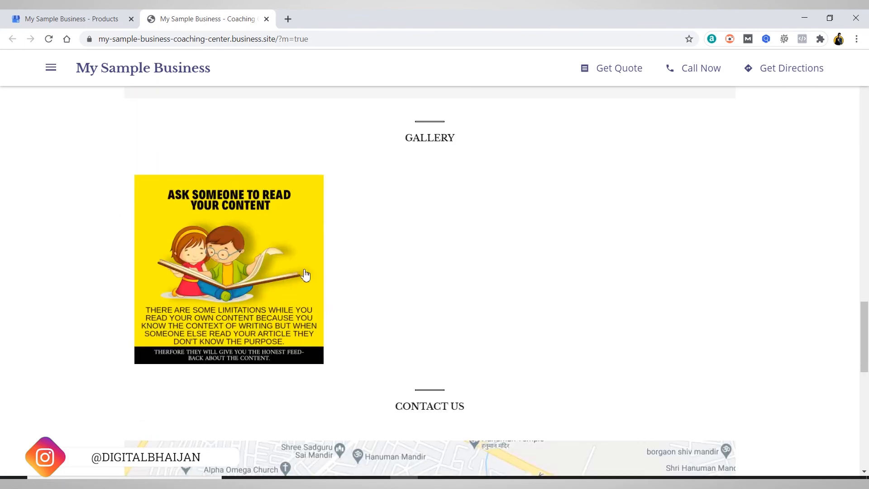
{"action": "scroll", "coordinate": [427, 272], "scroll_direction": "down", "scroll_amount": 3}
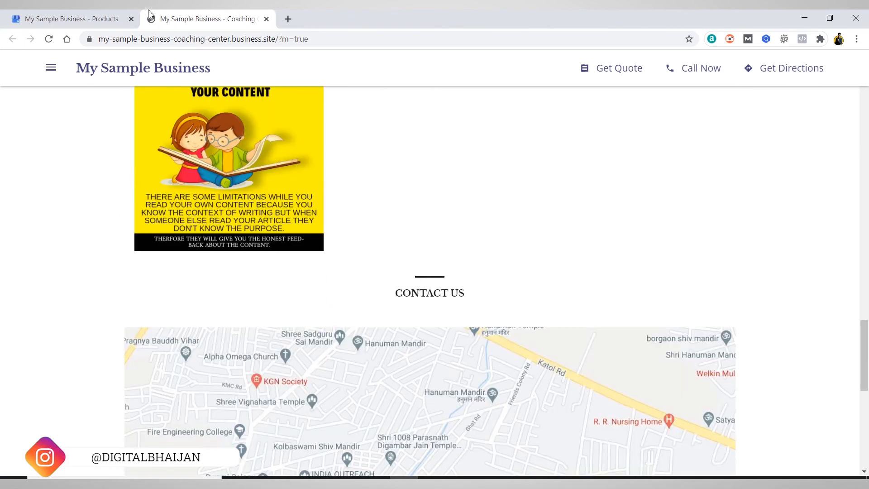
Review the published site from its header through Updates, Services, About Us, Gallery and Contact Us, and highlight its web address
{"action": "left_click", "coordinate": [72, 18]}
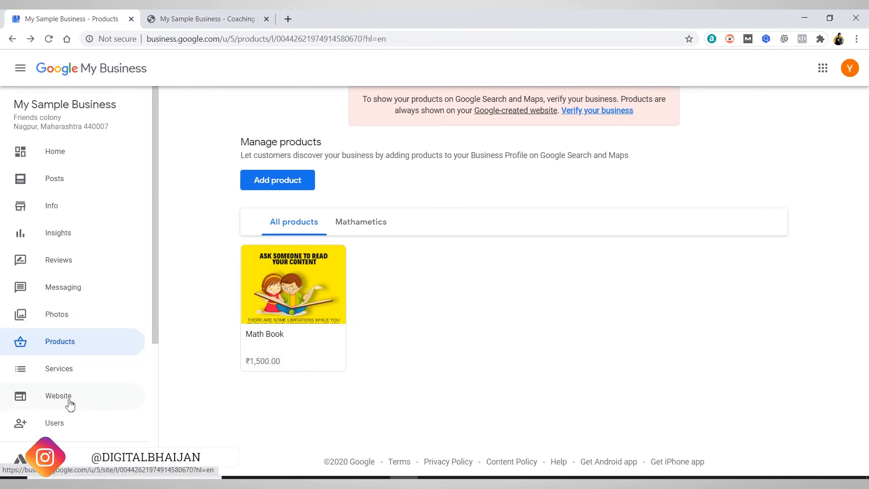
{"action": "left_click", "coordinate": [202, 18]}
{"action": "left_click_drag", "start_coordinate": [865, 355], "coordinate": [862, 105]}
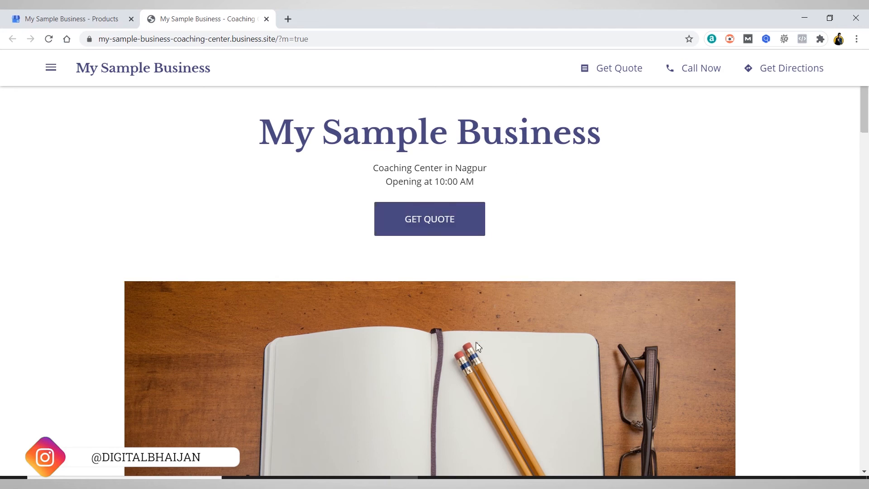
{"action": "scroll", "coordinate": [412, 307], "scroll_direction": "down", "scroll_amount": 10}
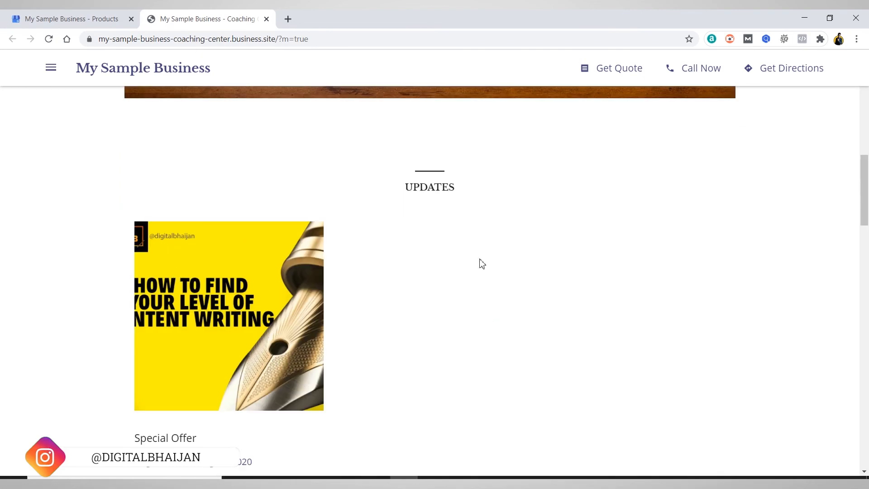
{"action": "scroll", "coordinate": [481, 262], "scroll_direction": "down", "scroll_amount": 7}
{"action": "scroll", "coordinate": [512, 271], "scroll_direction": "down", "scroll_amount": 10}
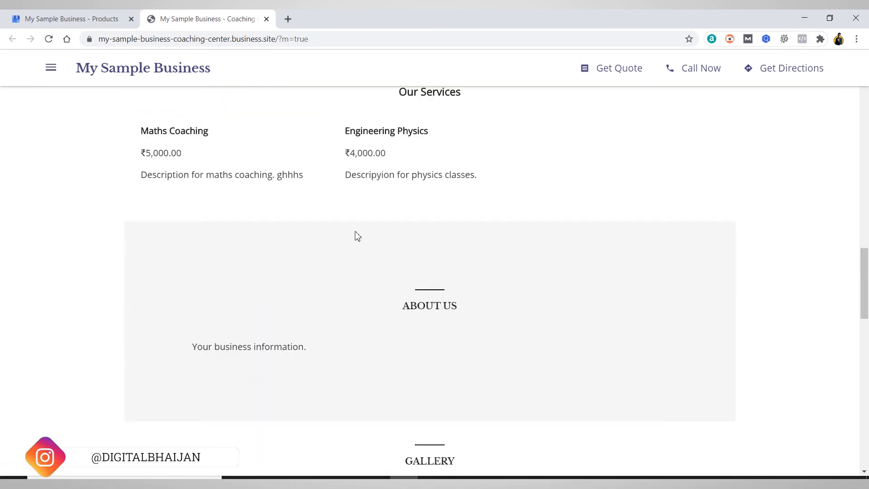
{"action": "scroll", "coordinate": [334, 179], "scroll_direction": "down", "scroll_amount": 12}
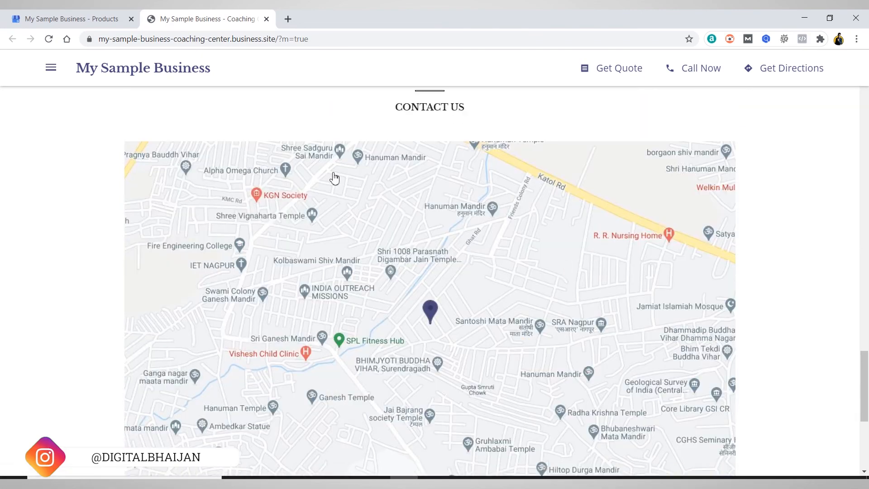
{"action": "scroll", "coordinate": [510, 229], "scroll_direction": "up", "scroll_amount": 9}
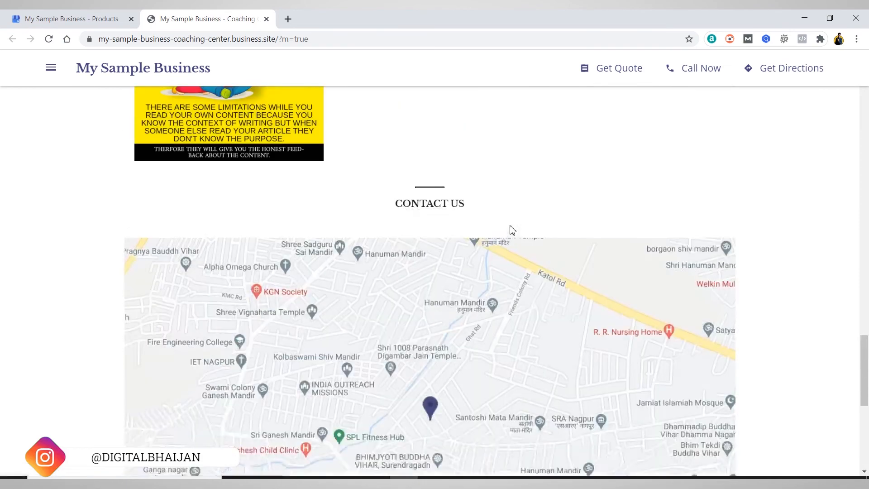
{"action": "scroll", "coordinate": [481, 308], "scroll_direction": "down", "scroll_amount": 7}
{"action": "scroll", "coordinate": [482, 306], "scroll_direction": "down", "scroll_amount": 2}
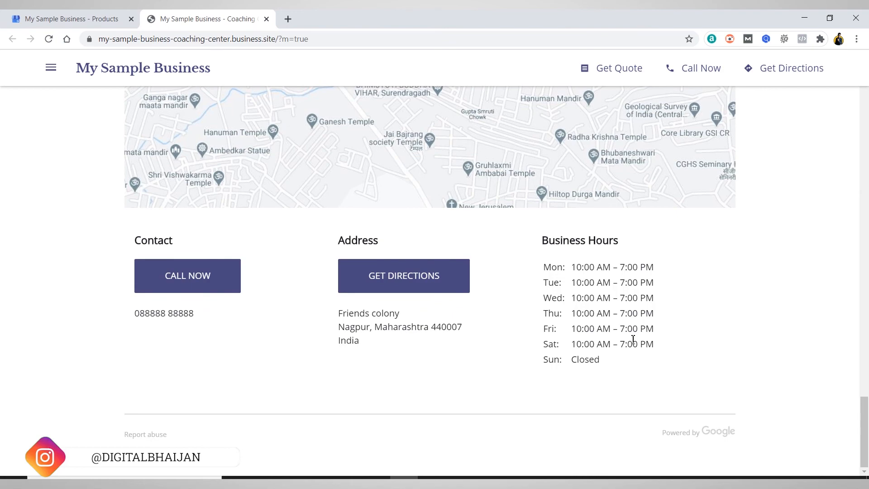
{"action": "left_click_drag", "start_coordinate": [866, 422], "coordinate": [867, 112]}
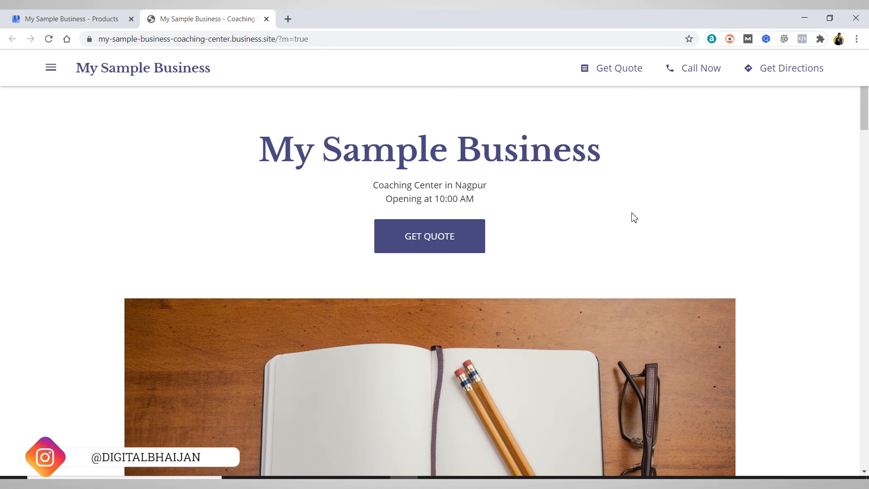
{"action": "left_click", "coordinate": [180, 39]}
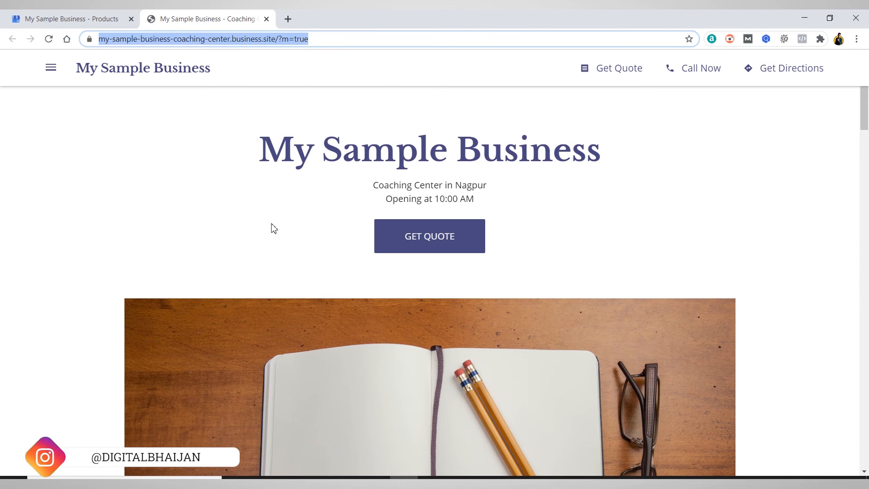
Return to the dashboard's website editor and look through the site preview down to the contact details and business hours
{"action": "left_click", "coordinate": [30, 11]}
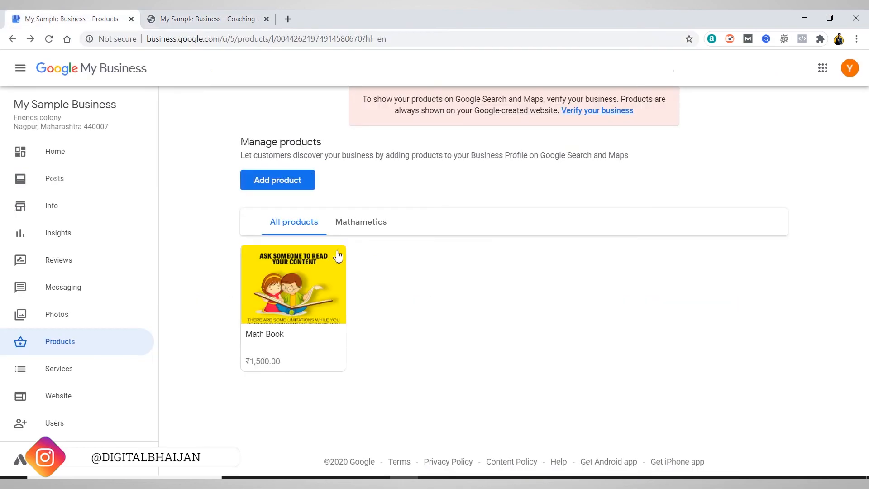
{"action": "left_click", "coordinate": [78, 398]}
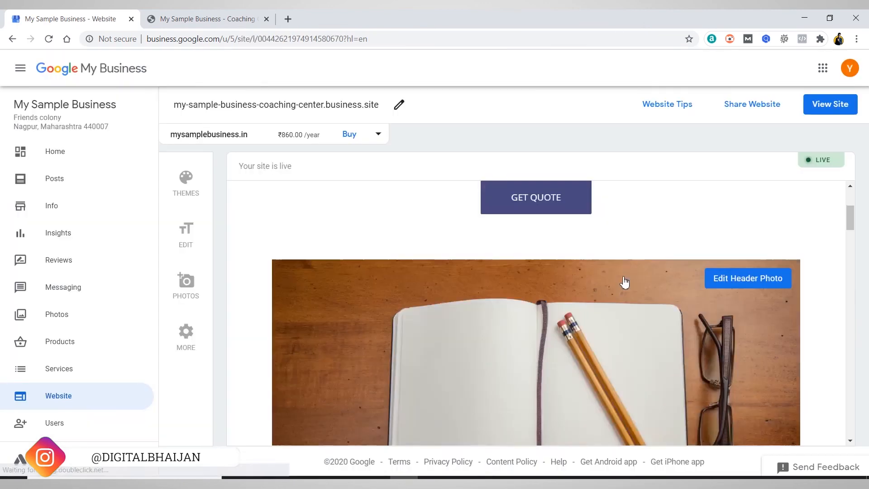
{"action": "scroll", "coordinate": [624, 283], "scroll_direction": "down", "scroll_amount": 5}
{"action": "scroll", "coordinate": [625, 283], "scroll_direction": "down", "scroll_amount": 15}
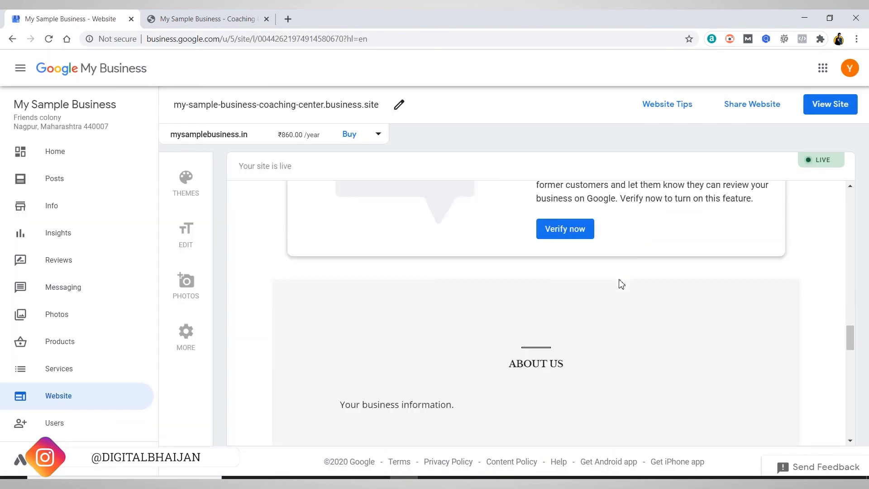
{"action": "scroll", "coordinate": [632, 307], "scroll_direction": "down", "scroll_amount": 8}
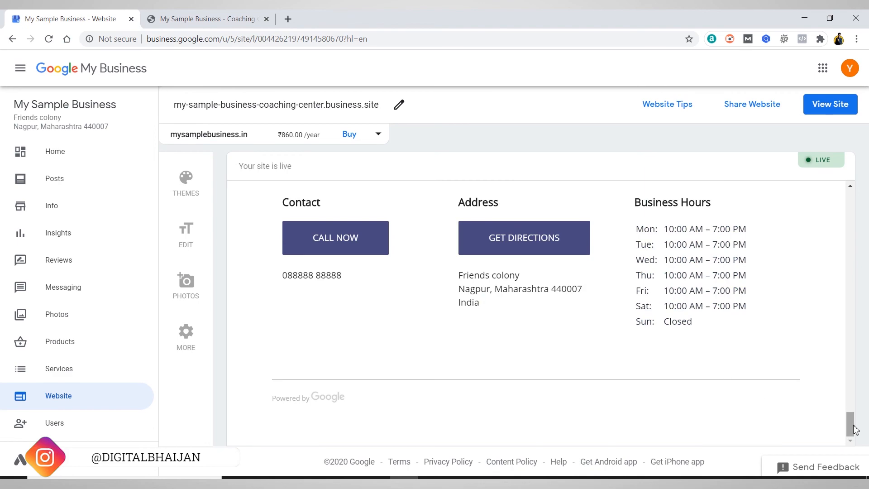
Return the site preview to its header, switch to the published site and highlight its free business.site web address
{"action": "left_click_drag", "start_coordinate": [850, 432], "coordinate": [853, 184]}
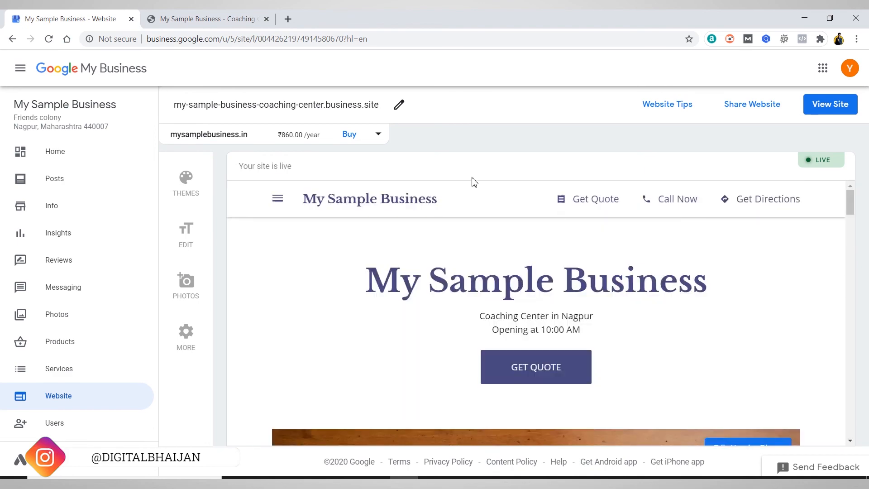
{"action": "key", "text": "ctrl+Tab"}
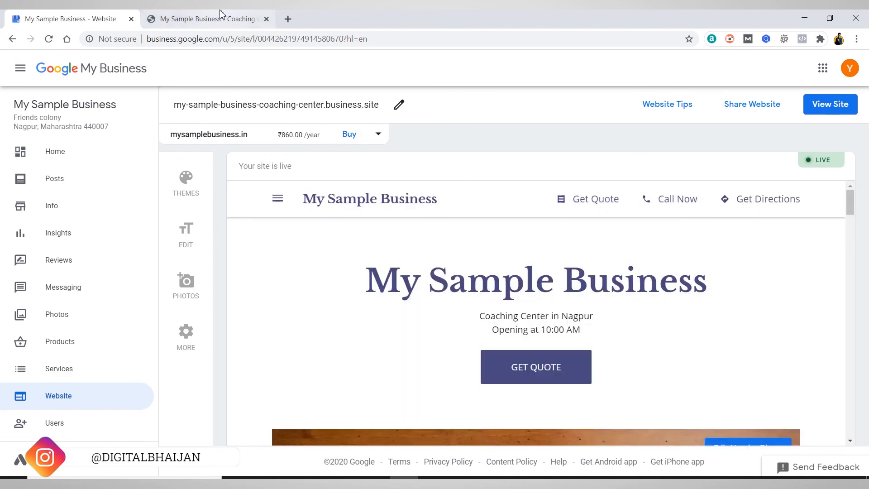
{"action": "left_click", "coordinate": [183, 46]}
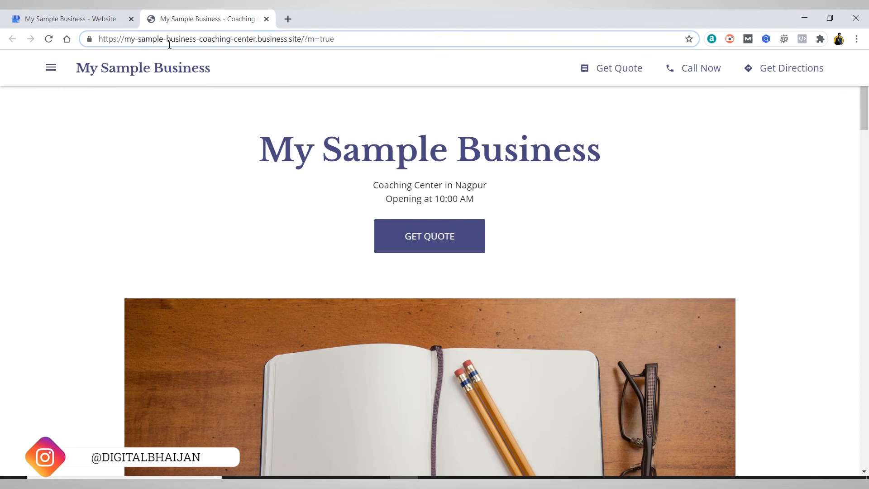
{"action": "left_click_drag", "start_coordinate": [125, 40], "coordinate": [281, 41]}
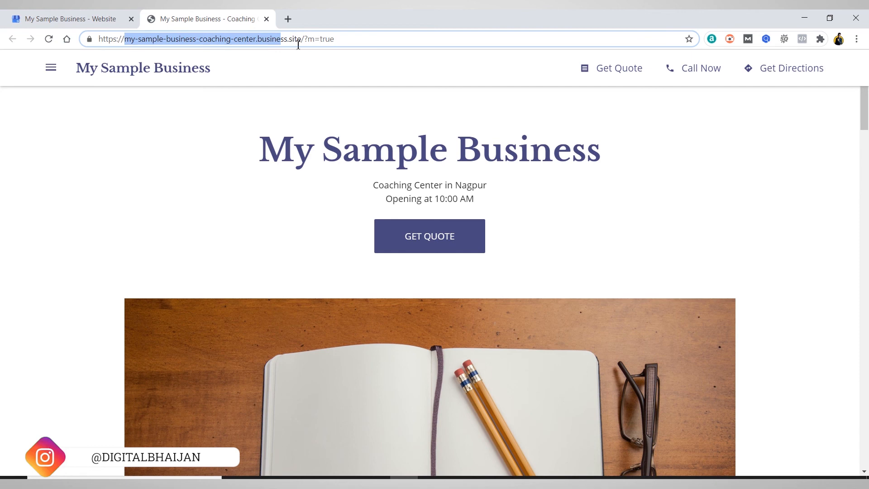
In the dashboard's website editor, look at the custom domain purchase options and the options for sharing the website, closing each without choosing anything
{"action": "left_click", "coordinate": [34, 14]}
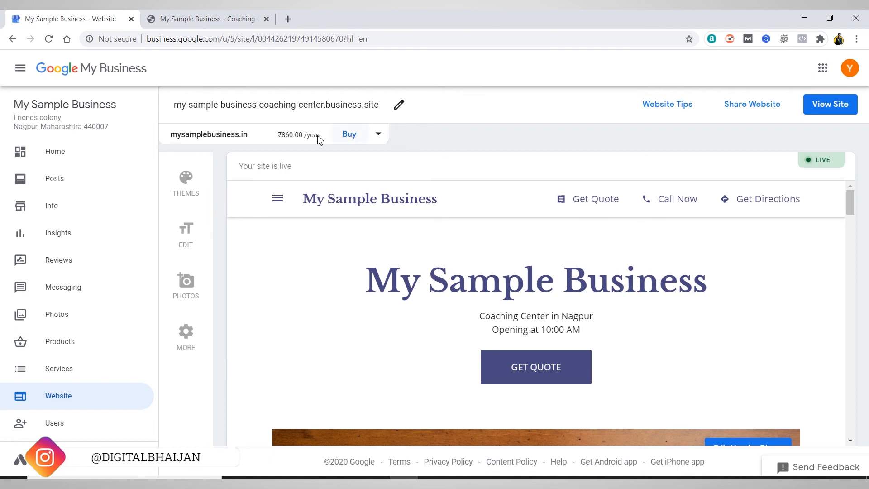
{"action": "left_click", "coordinate": [379, 135]}
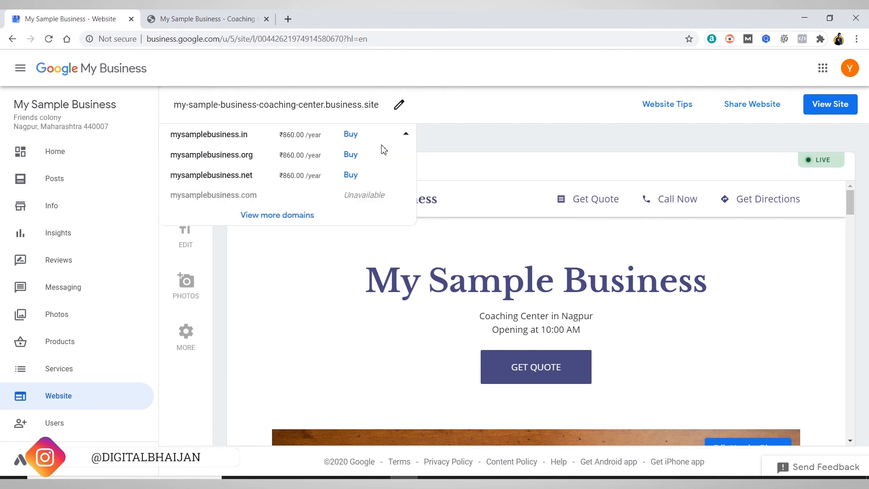
{"action": "left_click", "coordinate": [283, 221]}
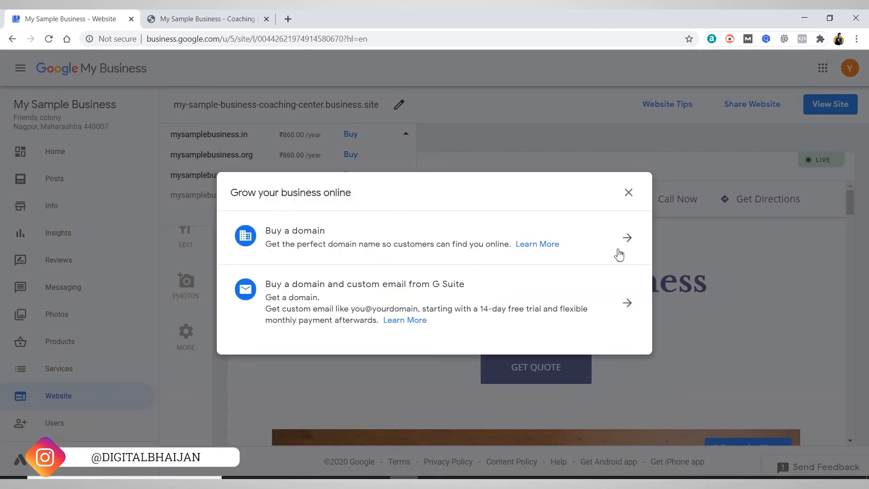
{"action": "left_click", "coordinate": [629, 193]}
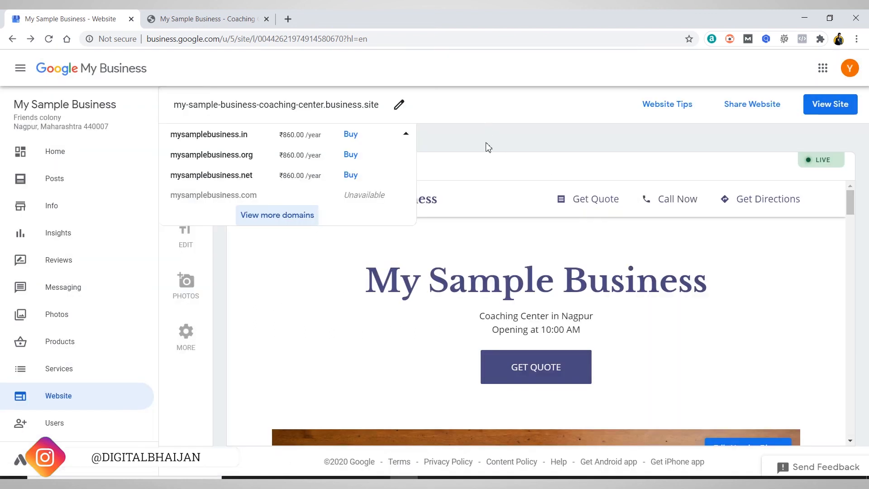
{"action": "left_click", "coordinate": [406, 133]}
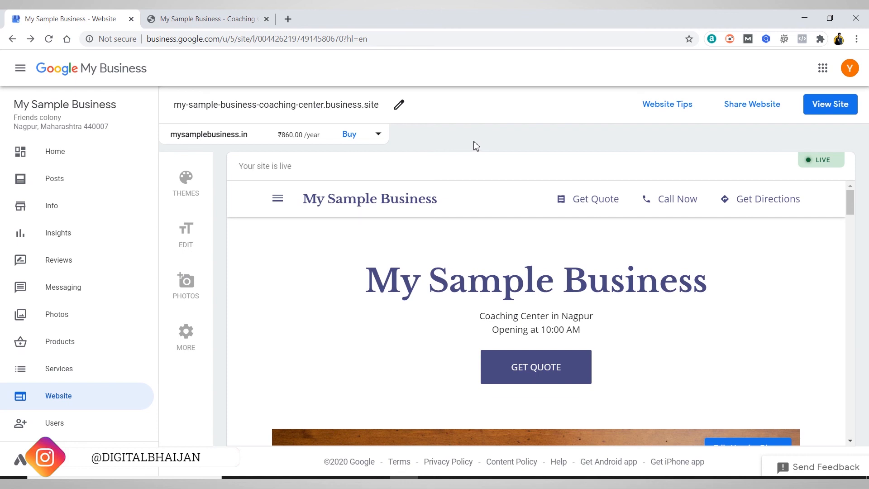
{"action": "left_click", "coordinate": [762, 109]}
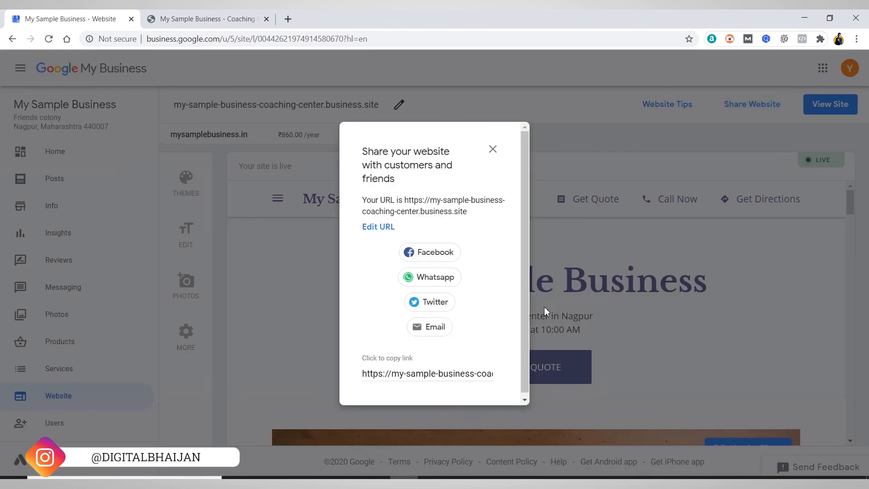
{"action": "left_click", "coordinate": [493, 152]}
Look through the published site once more from its header to Services and Business Hours, and return to the dashboard's website editor
{"action": "left_click", "coordinate": [175, 19]}
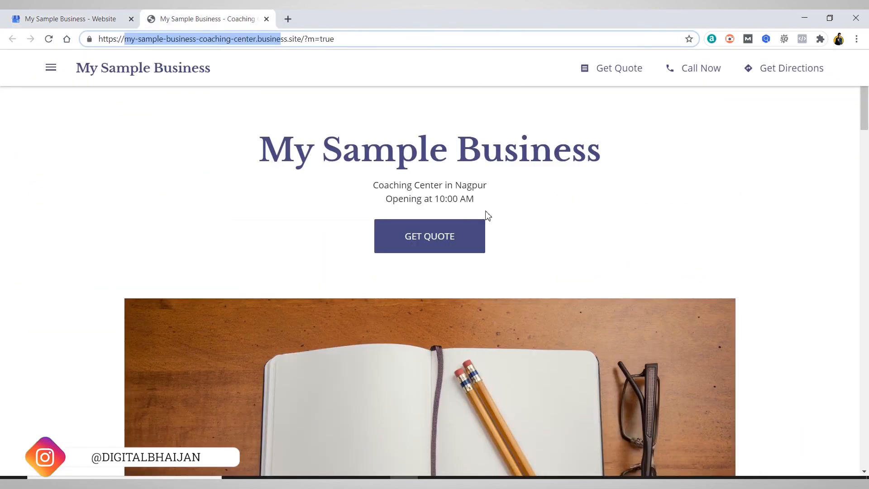
{"action": "scroll", "coordinate": [539, 270], "scroll_direction": "down", "scroll_amount": 9}
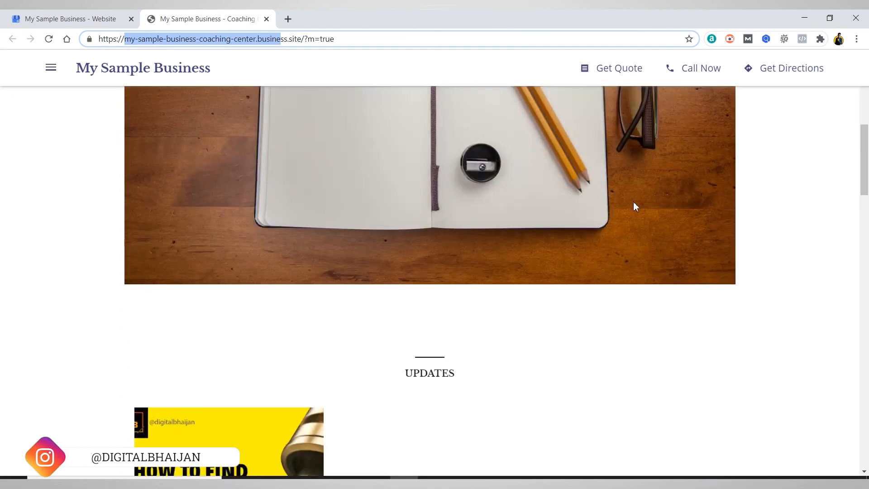
{"action": "left_click_drag", "start_coordinate": [866, 166], "coordinate": [865, 108]}
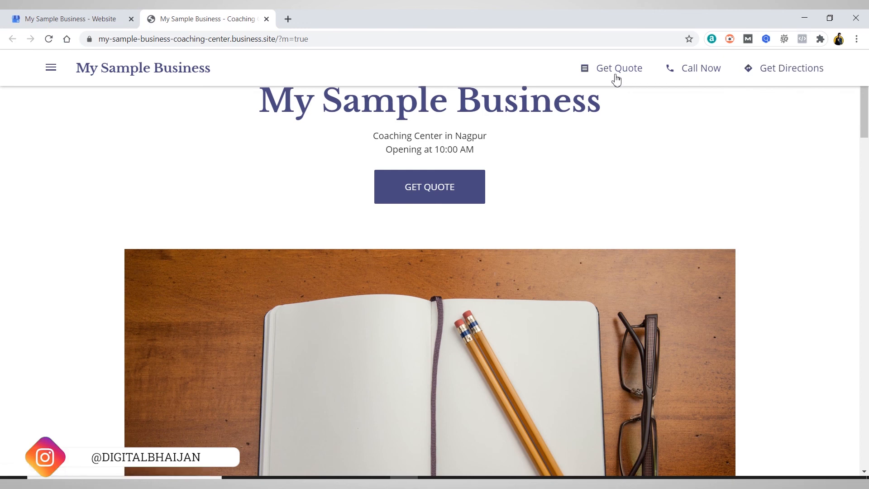
{"action": "scroll", "coordinate": [626, 278], "scroll_direction": "down", "scroll_amount": 20}
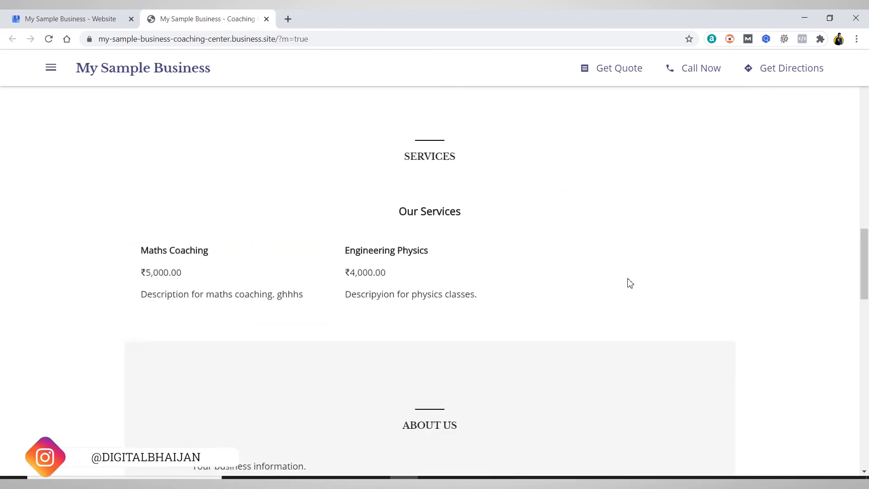
{"action": "scroll", "coordinate": [630, 286], "scroll_direction": "down", "scroll_amount": 12}
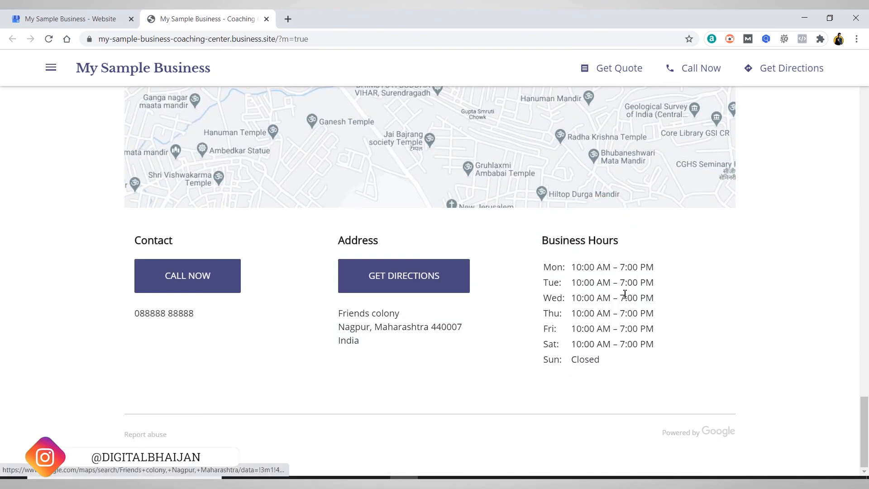
{"action": "left_click_drag", "start_coordinate": [867, 397], "coordinate": [868, 110]}
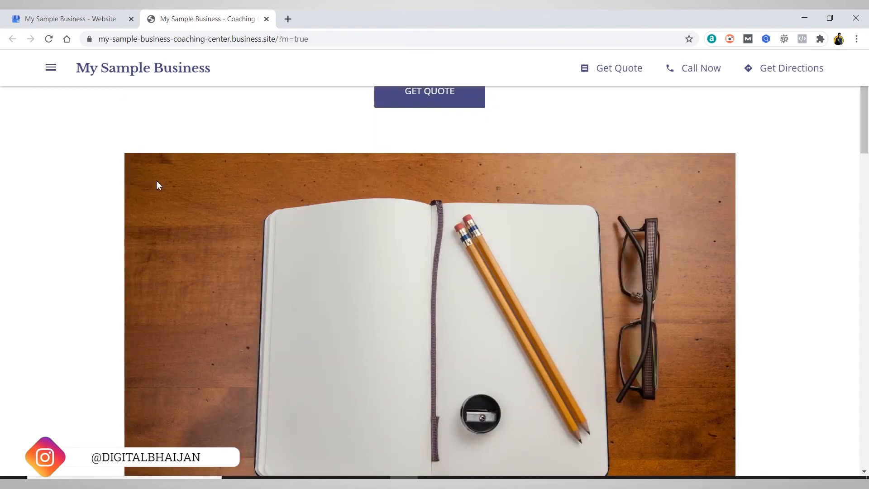
{"action": "left_click", "coordinate": [94, 14]}
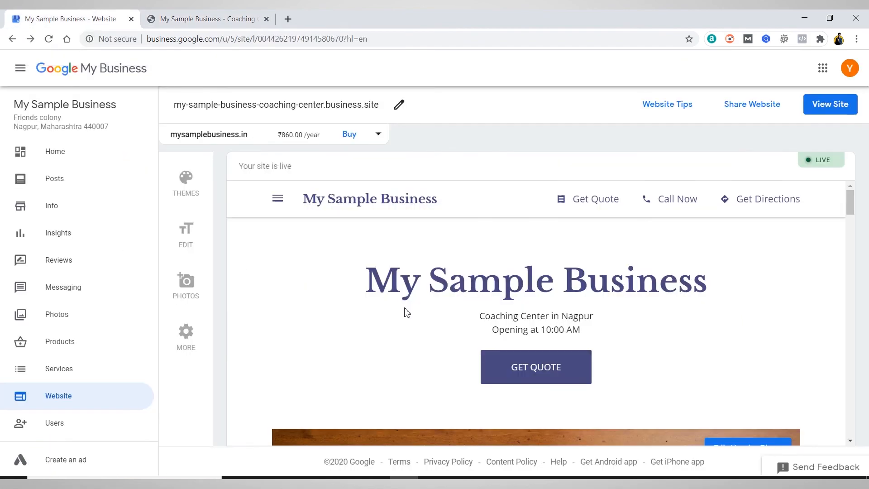